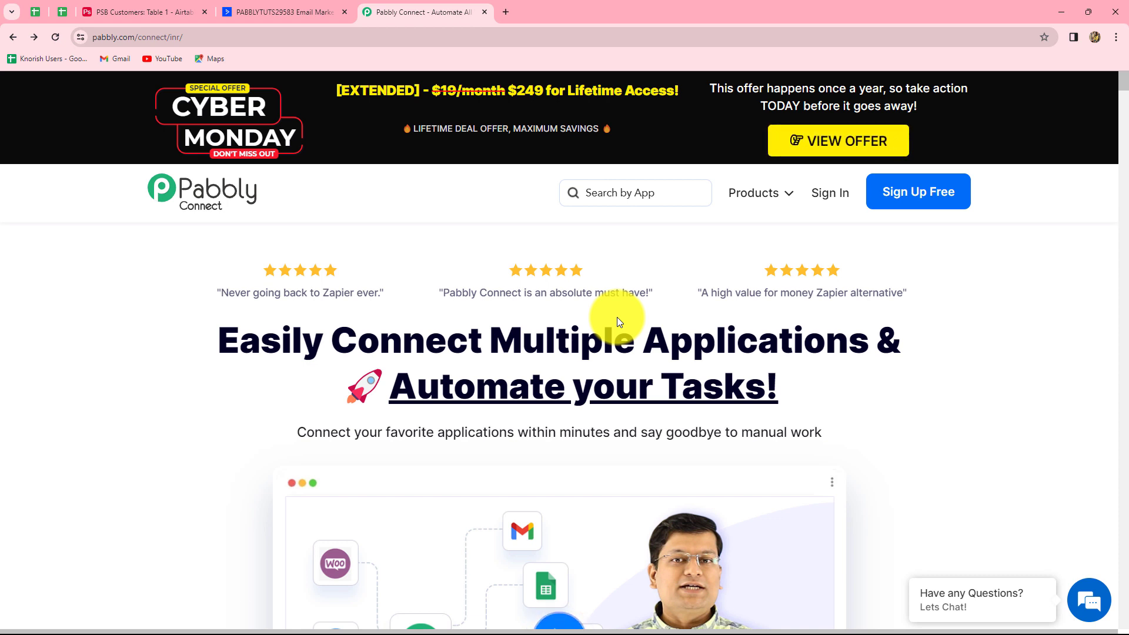
Sign in and launch Pabbly Connect via Access Now in the All Apps list
left_click(822, 205)
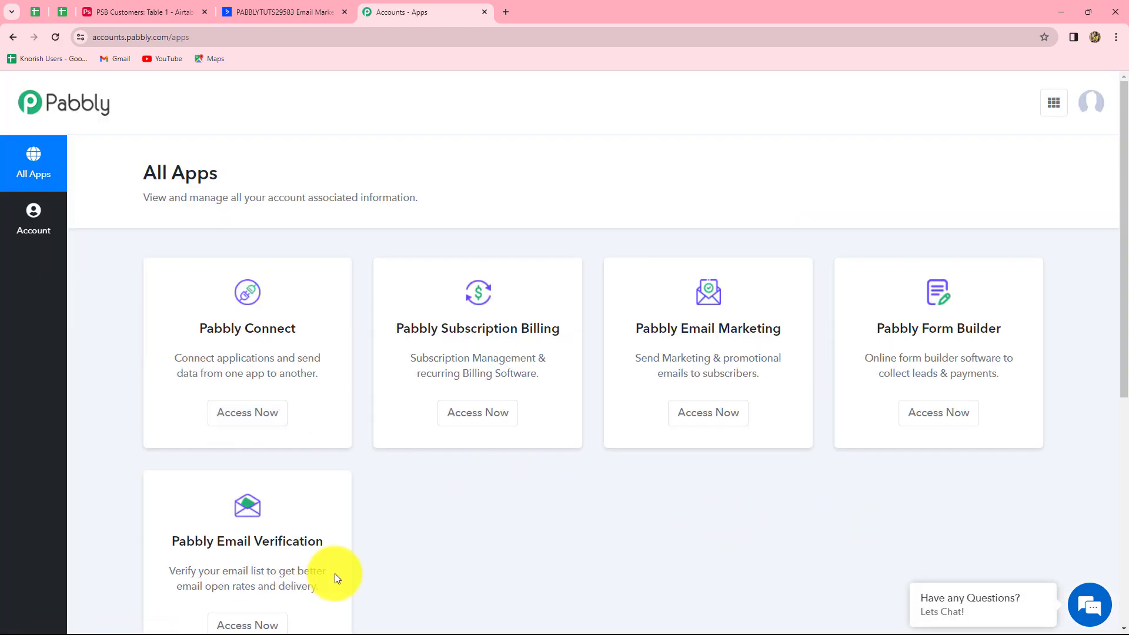
left_click(252, 422)
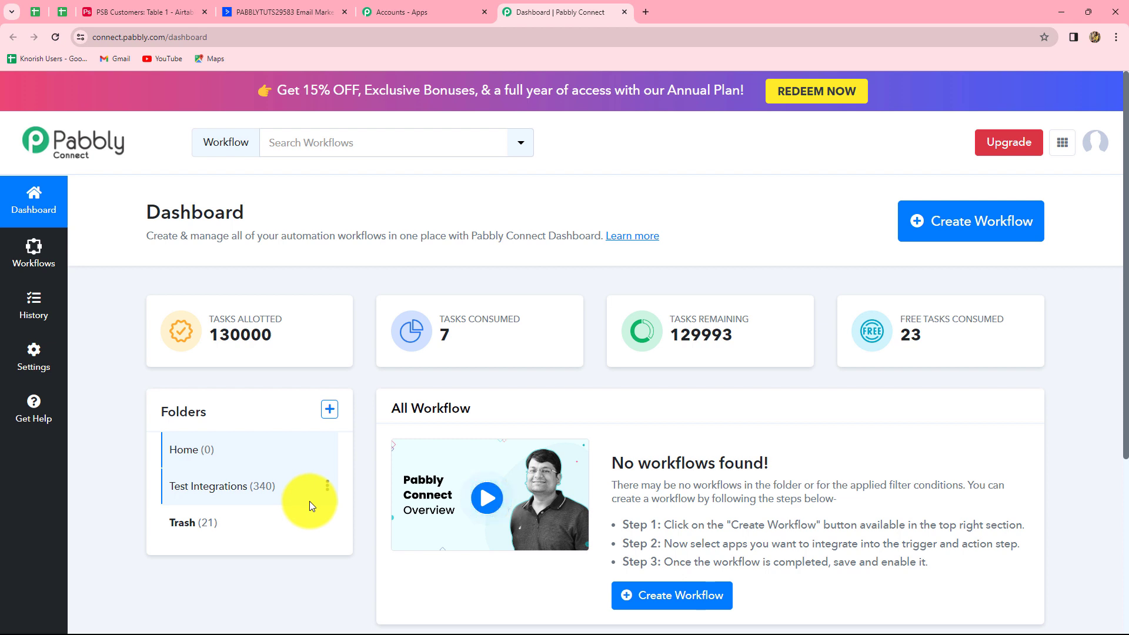
Create a workflow named 'Create ActiveCampaign Contact with Tag from Airtable Records' in Test Integrations
left_click(915, 236)
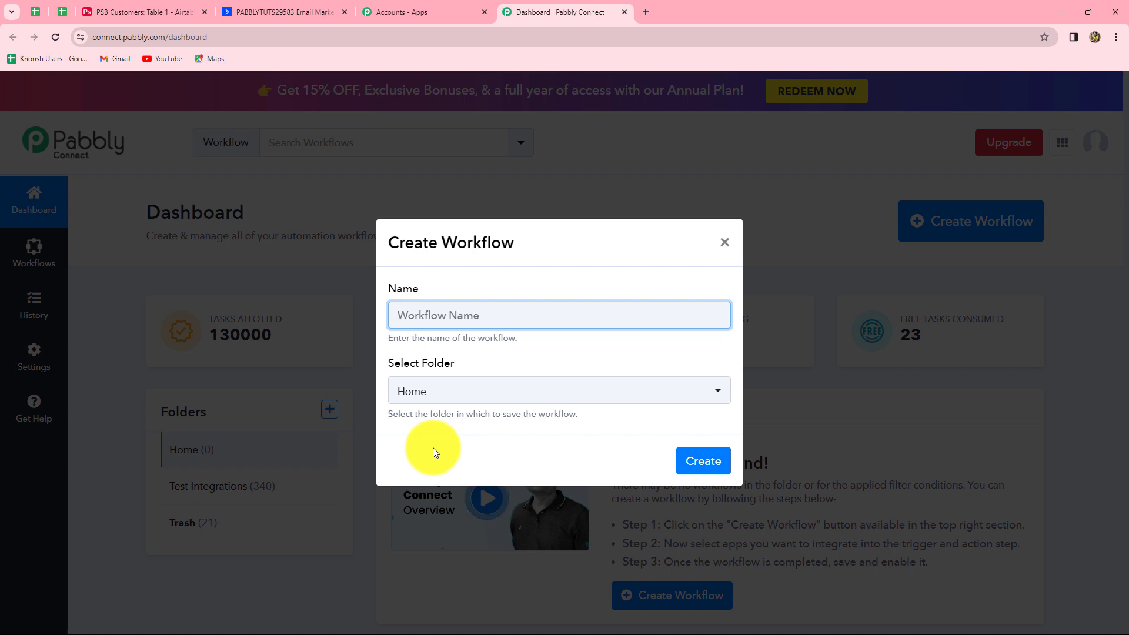
type("Create ActiveCampaign Contact with Tag from Airtable Records")
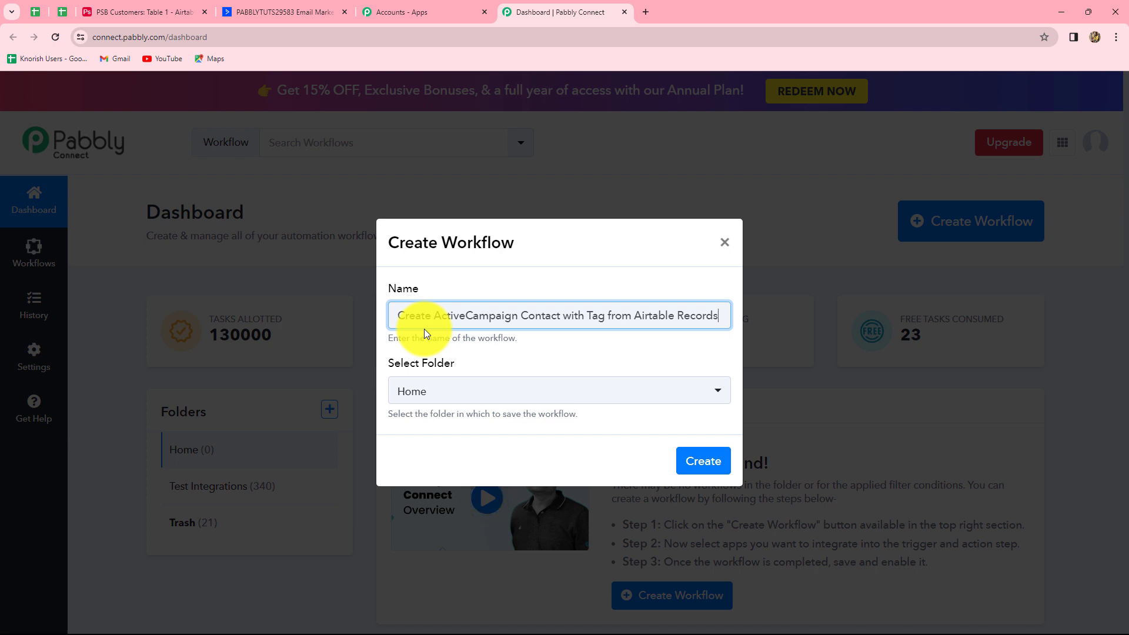
left_click(434, 392)
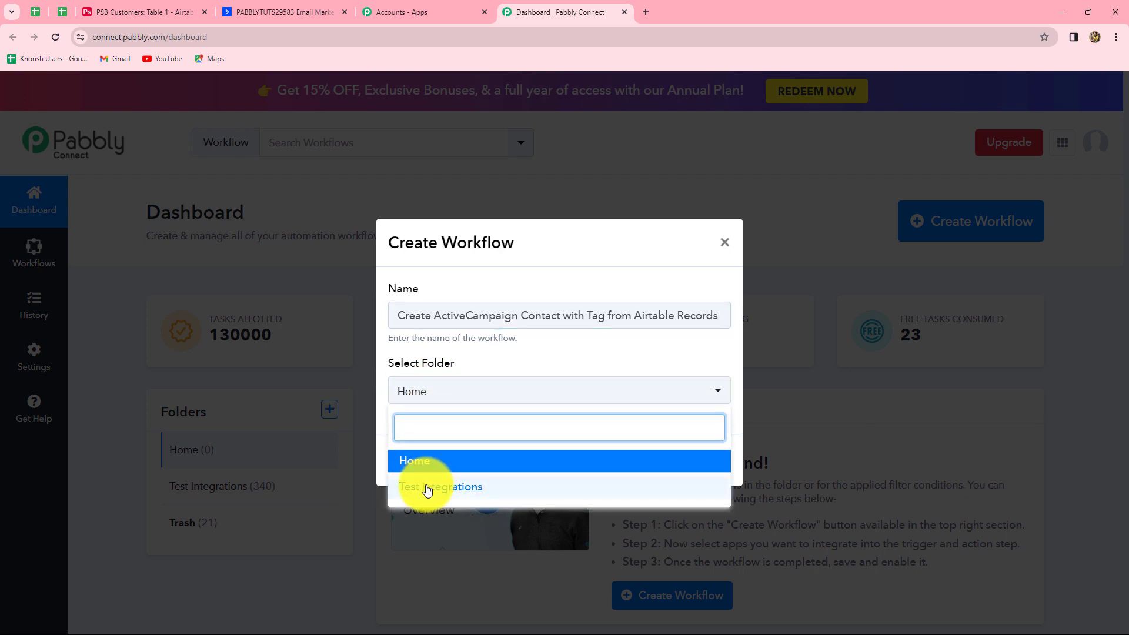
left_click(428, 488)
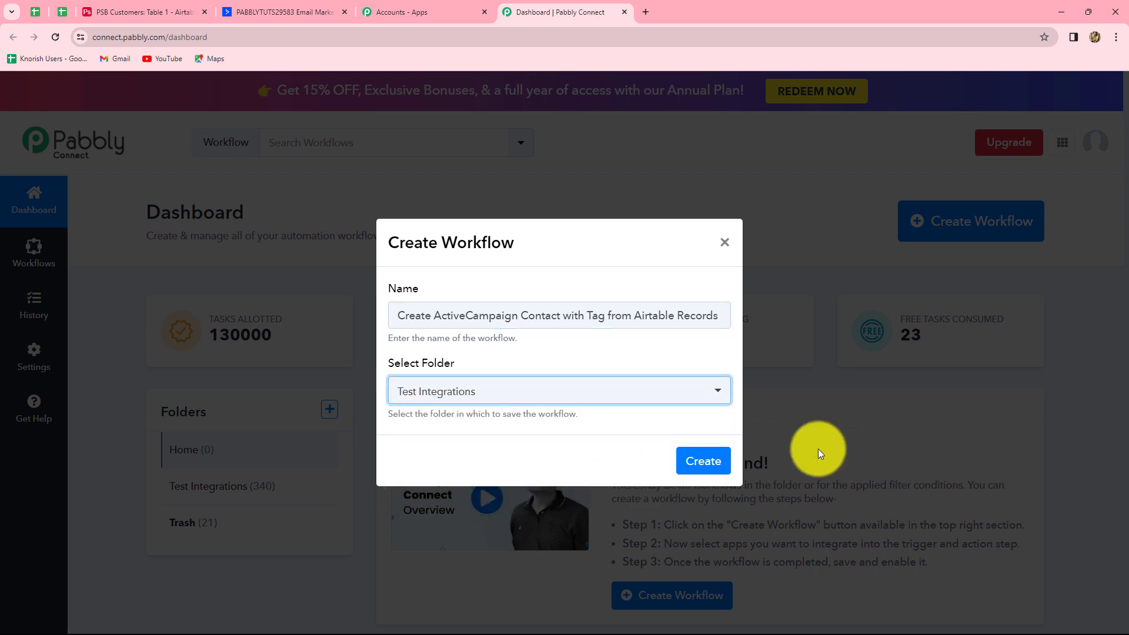
left_click(719, 458)
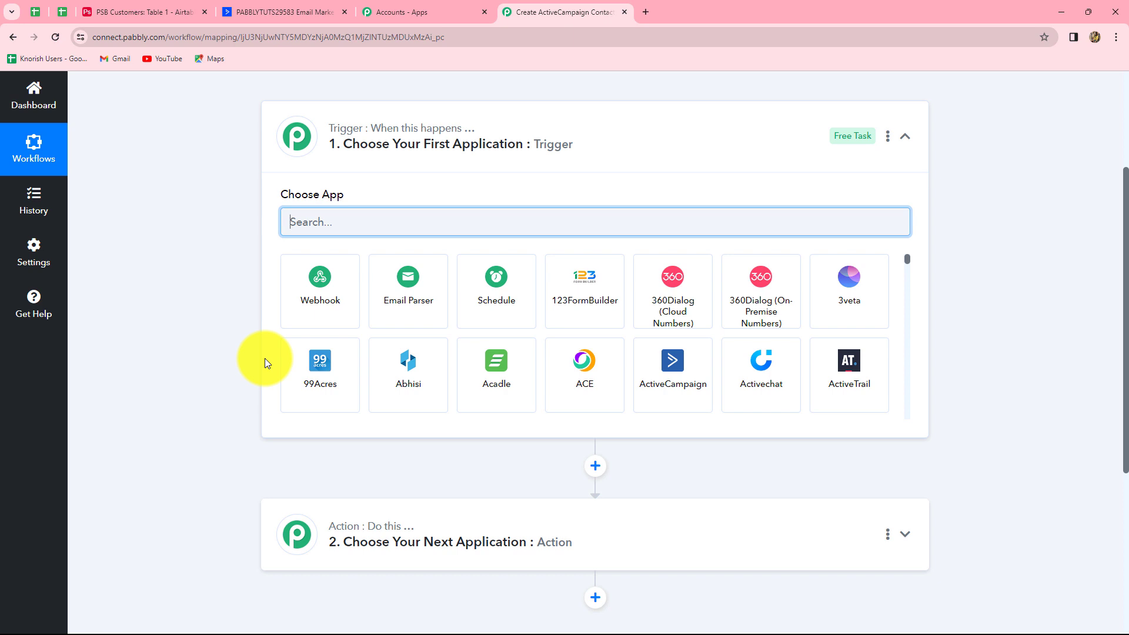
After reviewing the Trigger and Action sections, switch to the PSB Customers Airtable tab
mouse_move(361, 131)
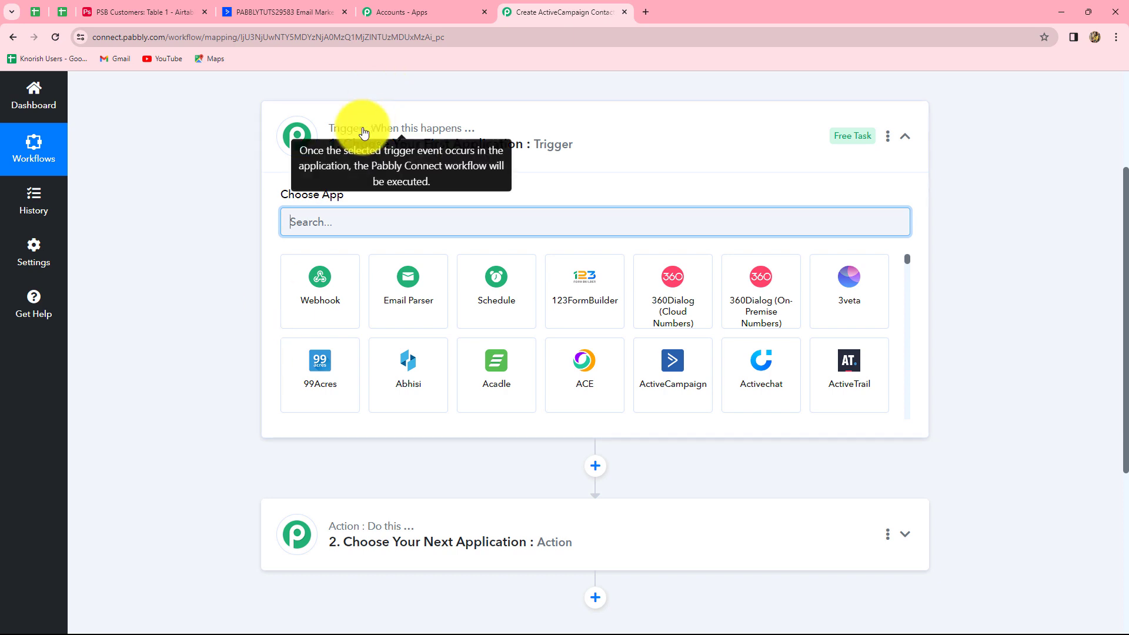
mouse_move(361, 524)
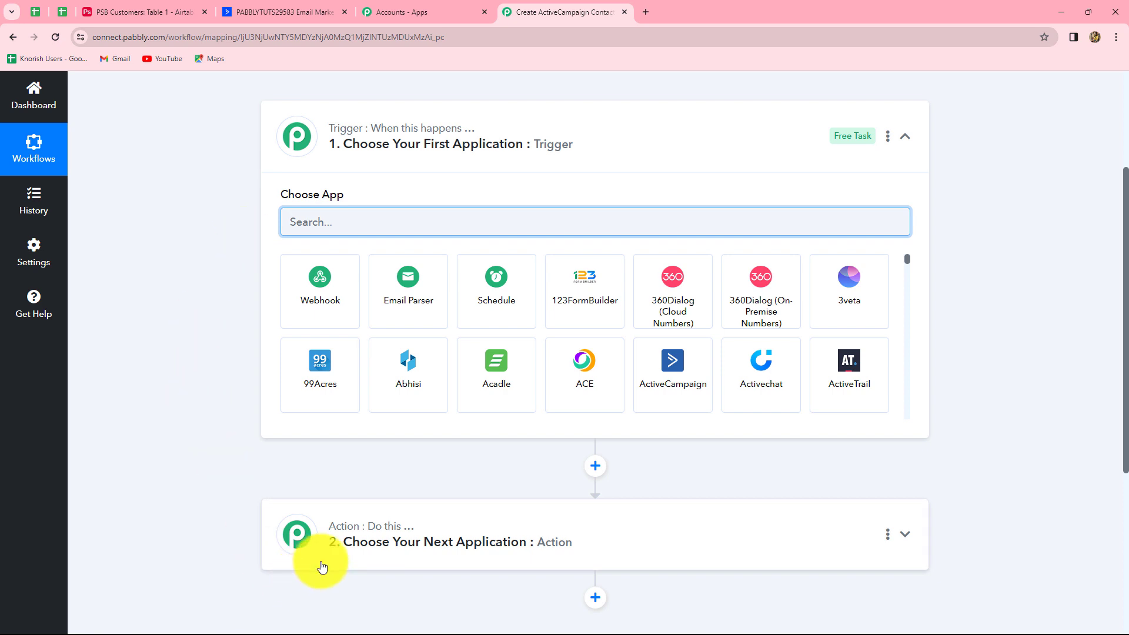
left_click(135, 8)
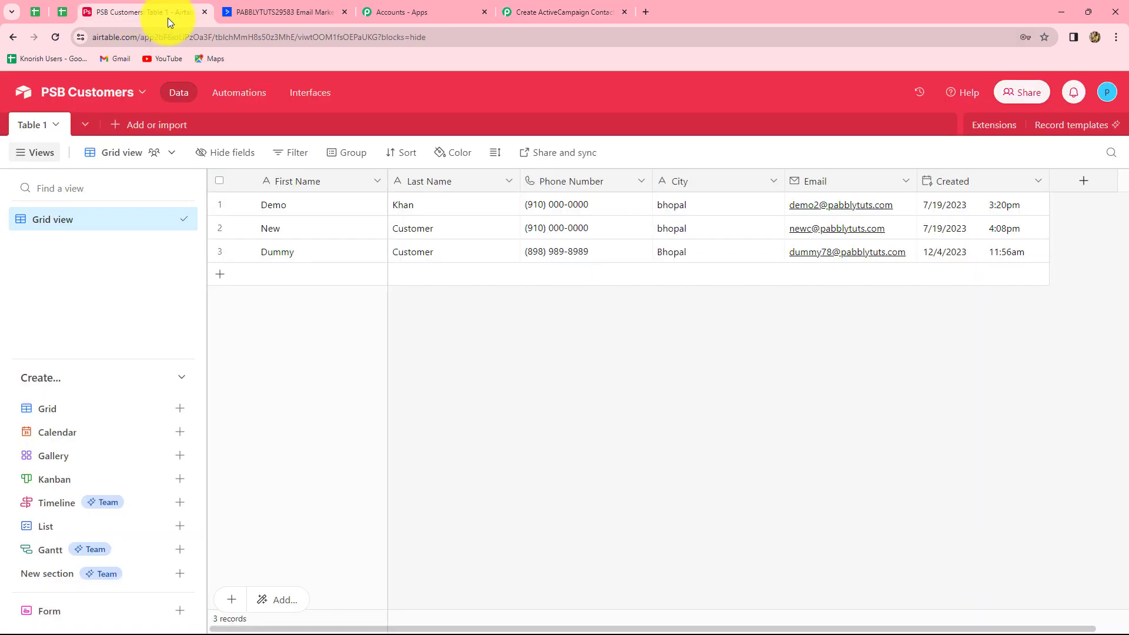
Return to the Pabbly Connect workflow editor after reviewing the three customer records
left_click(545, 8)
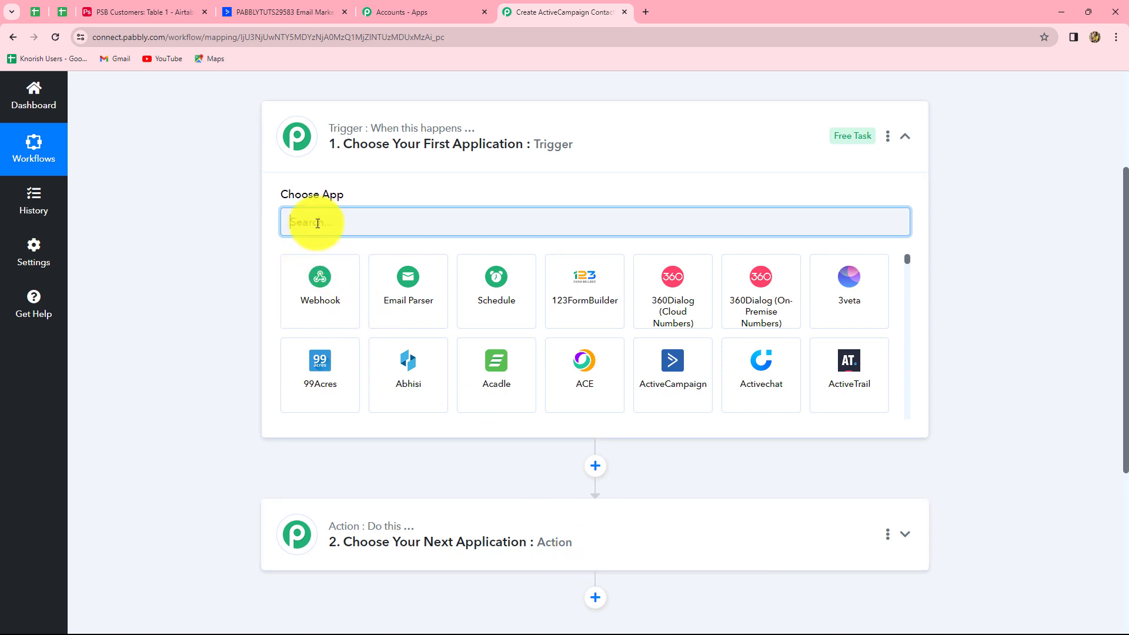
Set the workflow trigger to Airtable's New Record event
type("Airt")
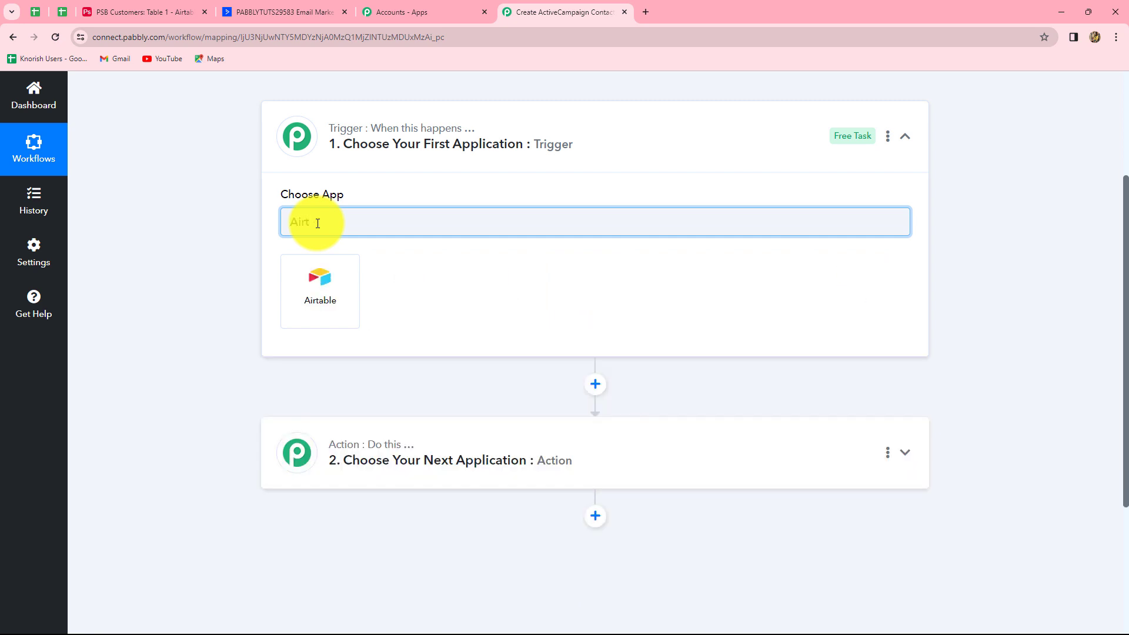
left_click(320, 284)
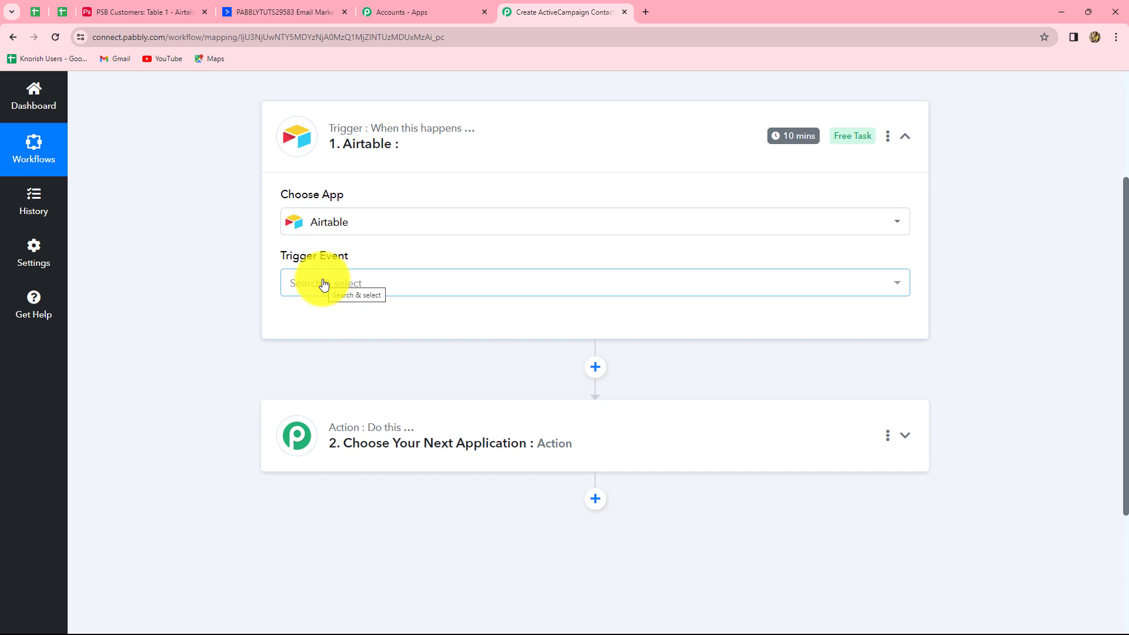
left_click(324, 284)
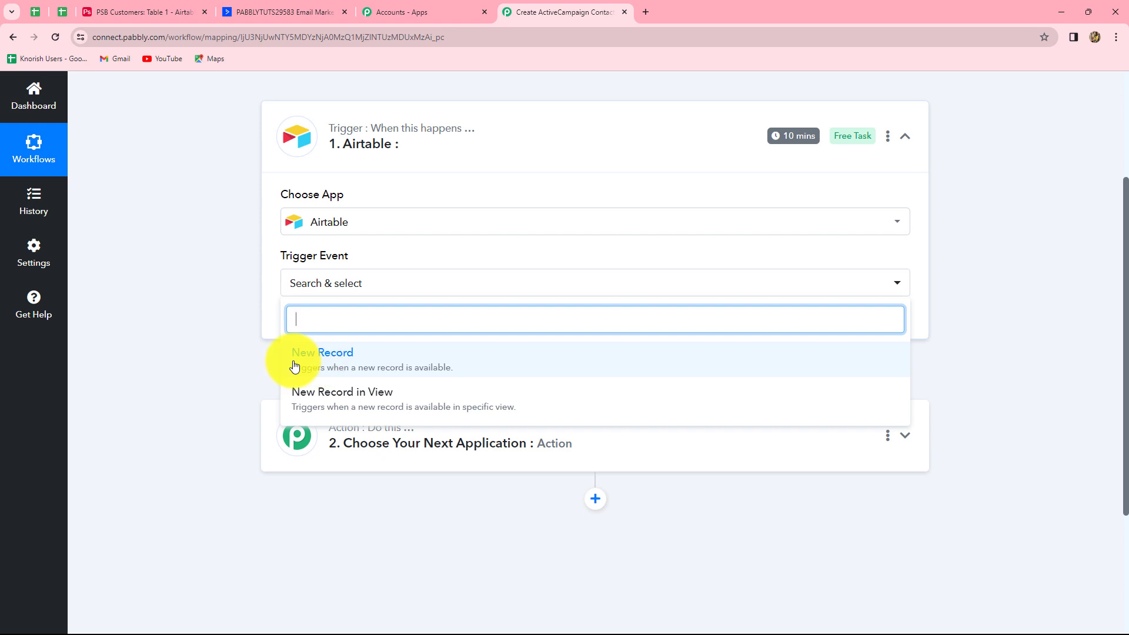
left_click(328, 363)
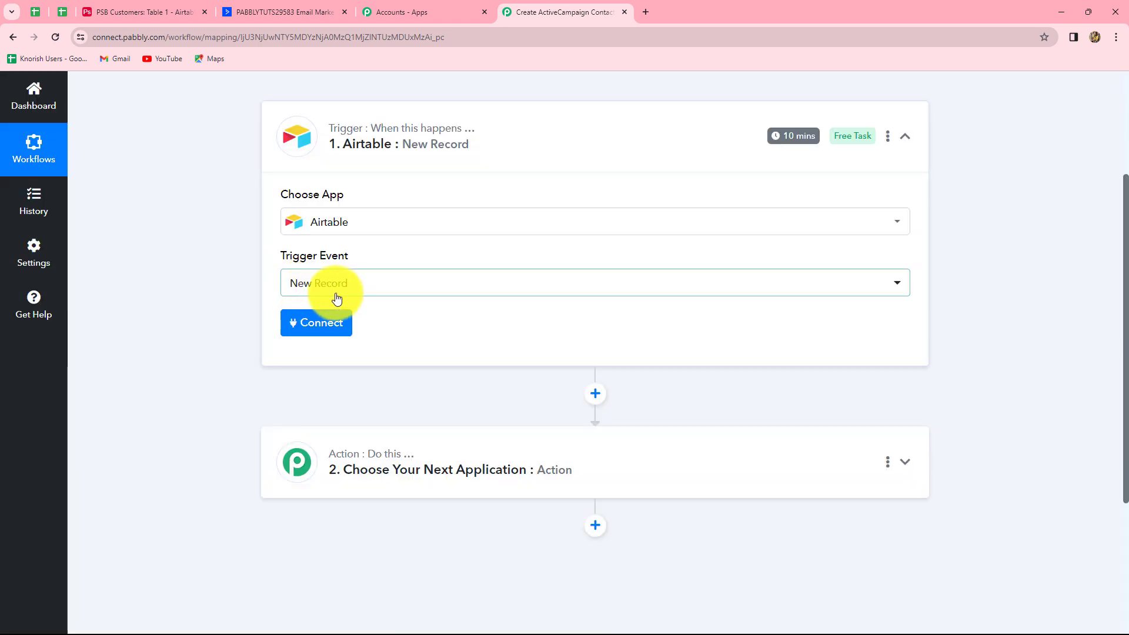
Check the PSB Customers table, then begin connecting an Airtable account
left_click(171, 18)
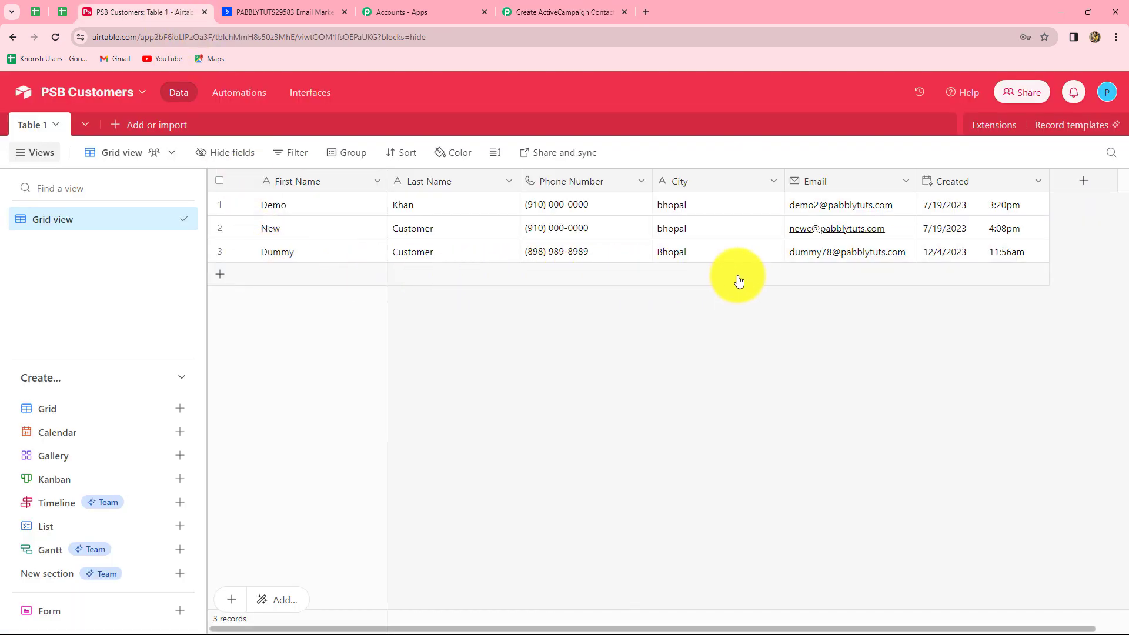
left_click(548, 9)
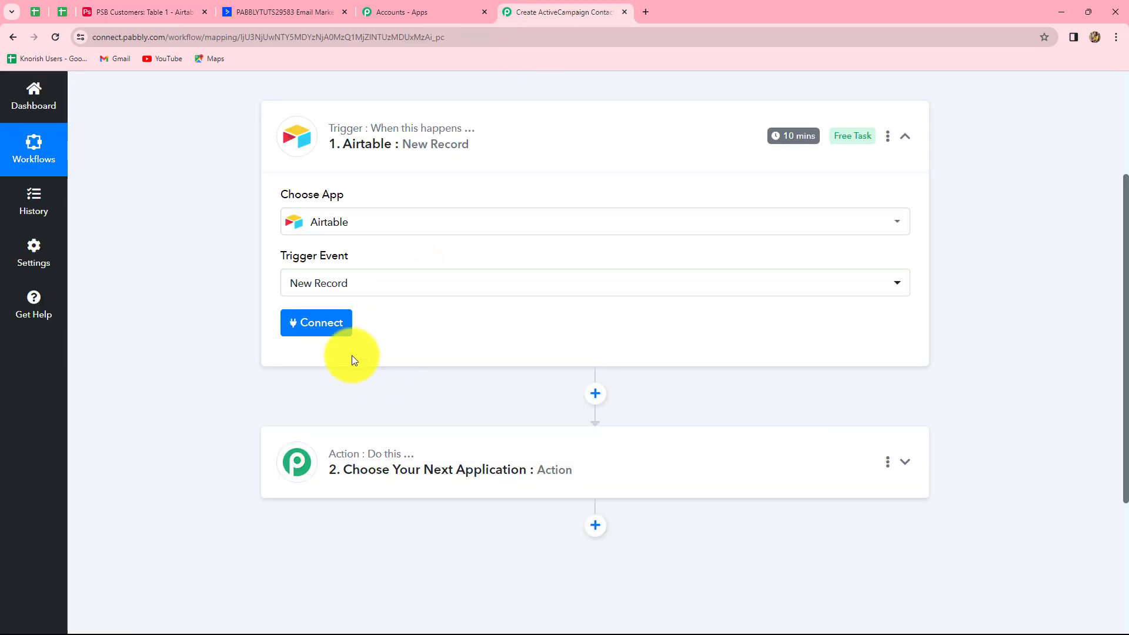
left_click(305, 326)
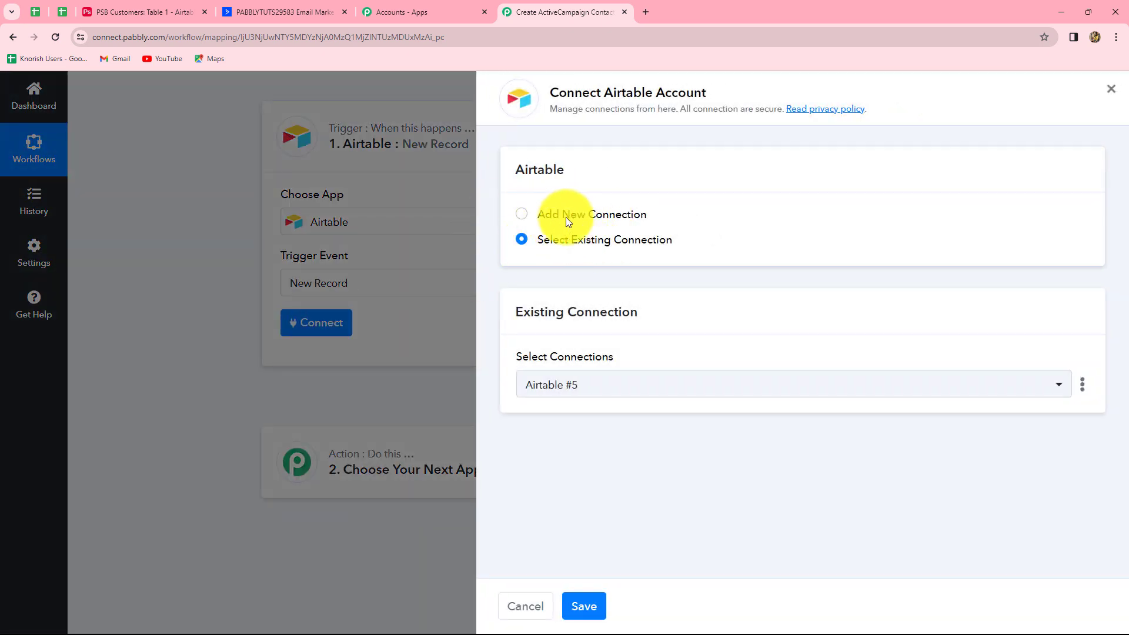
Choose Add New Connection for Airtable and review the access-token instructions
left_click(520, 221)
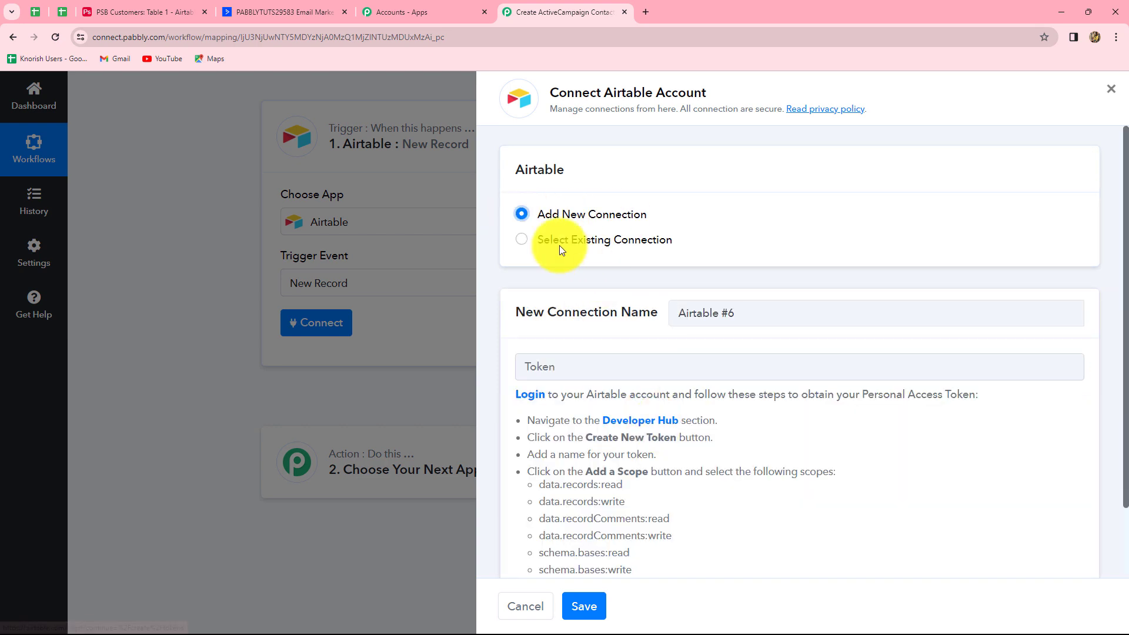
scroll(591, 433, "down", 2)
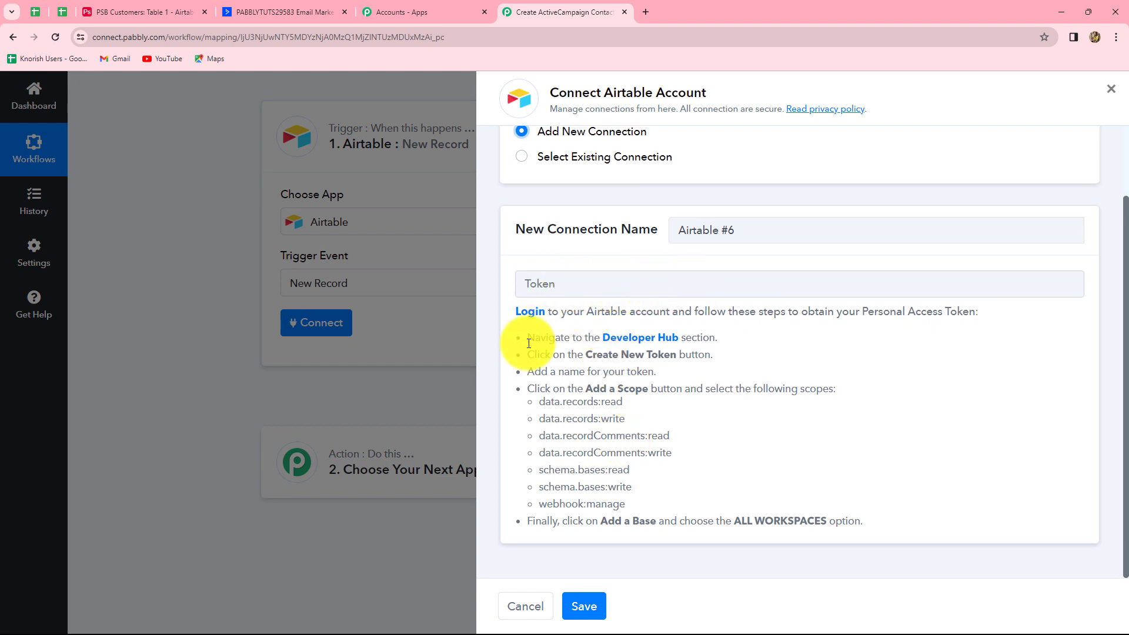
left_click_drag(524, 339, 676, 471)
left_click(706, 478)
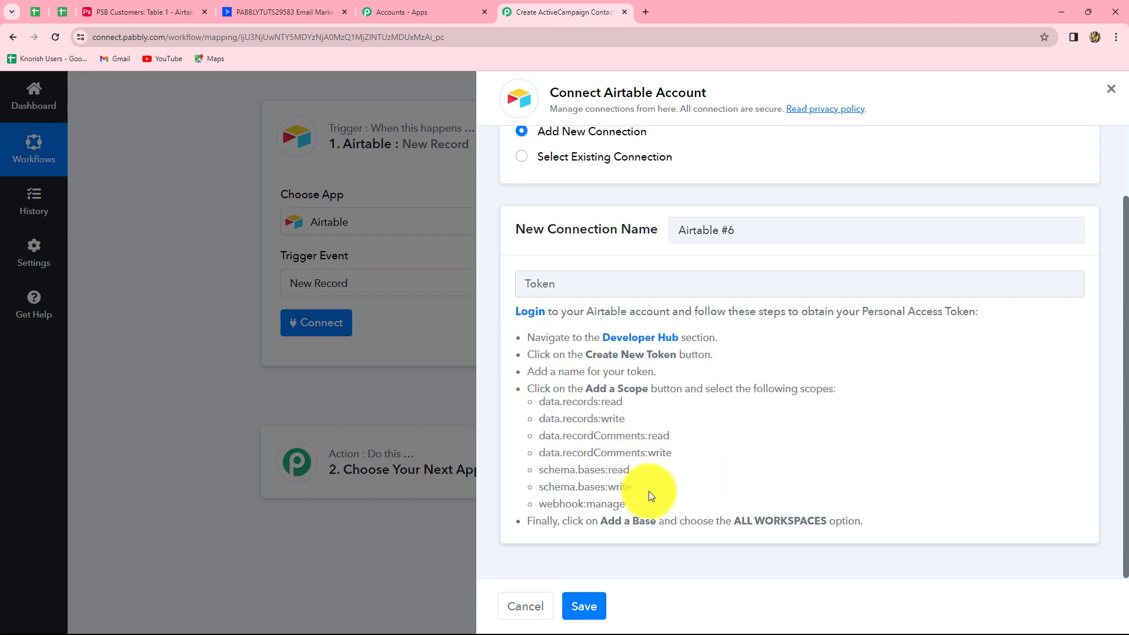
From Airtable's Developer Hub, create a new token named 'Test Integration Token'
left_click(657, 343)
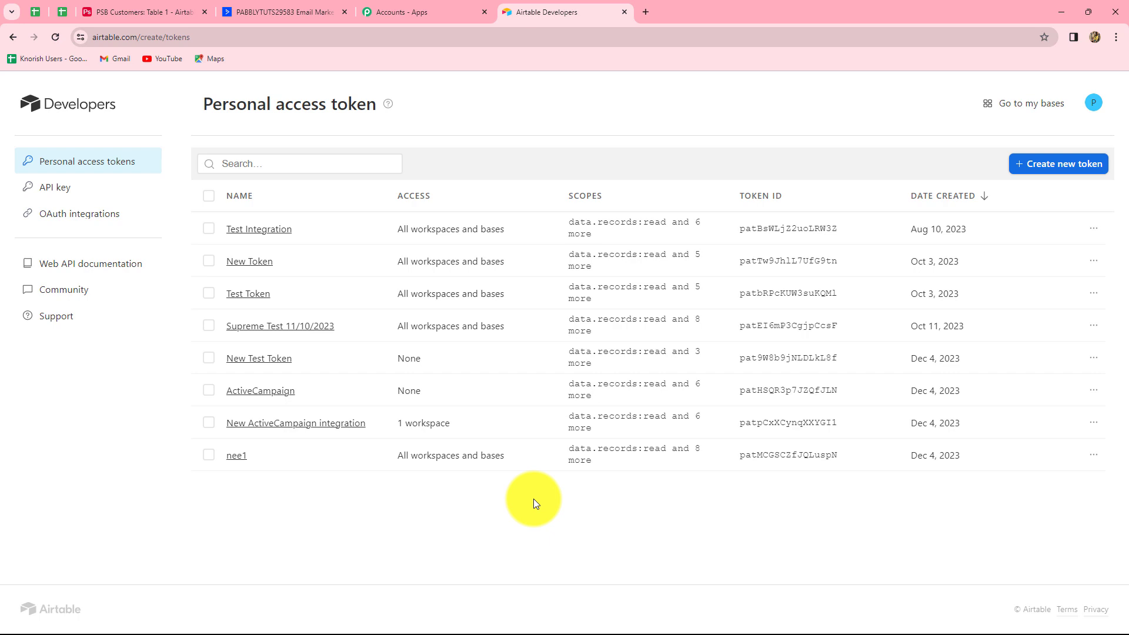
left_click(1056, 175)
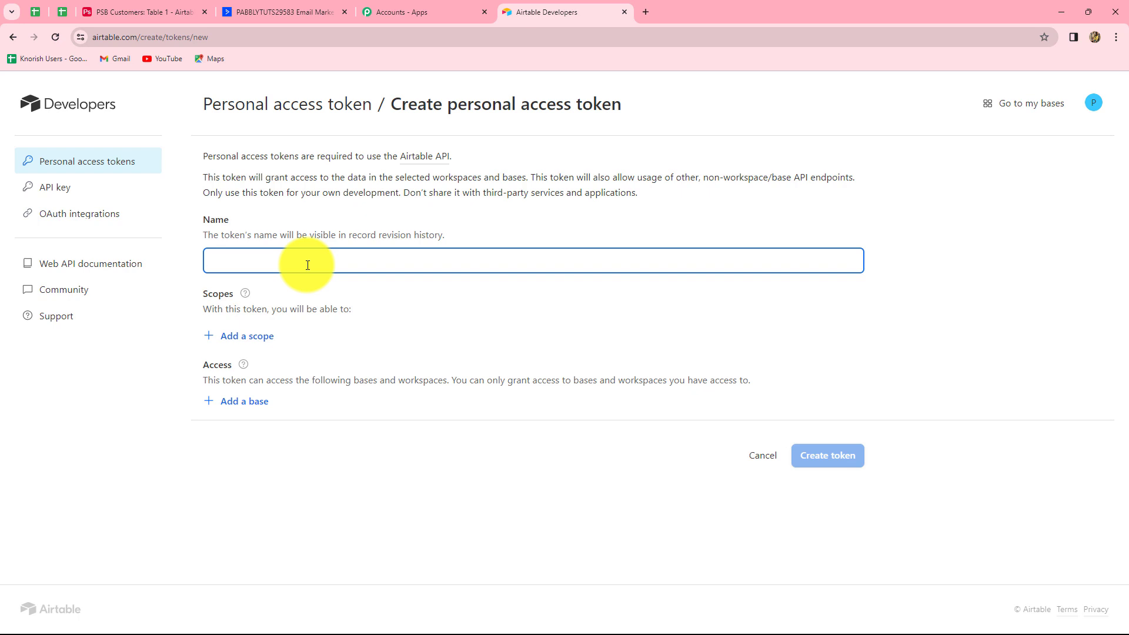
type("Test Integration Token")
Grant the token data.records:read/write and data.recordComments:read/write scopes
left_click(235, 335)
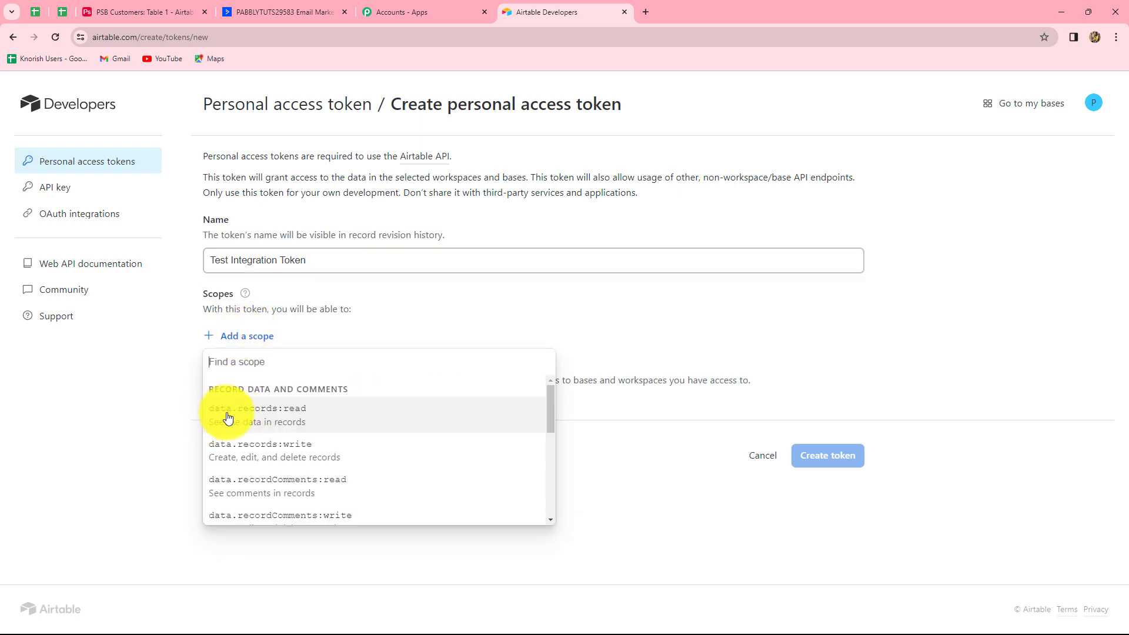
left_click(262, 413)
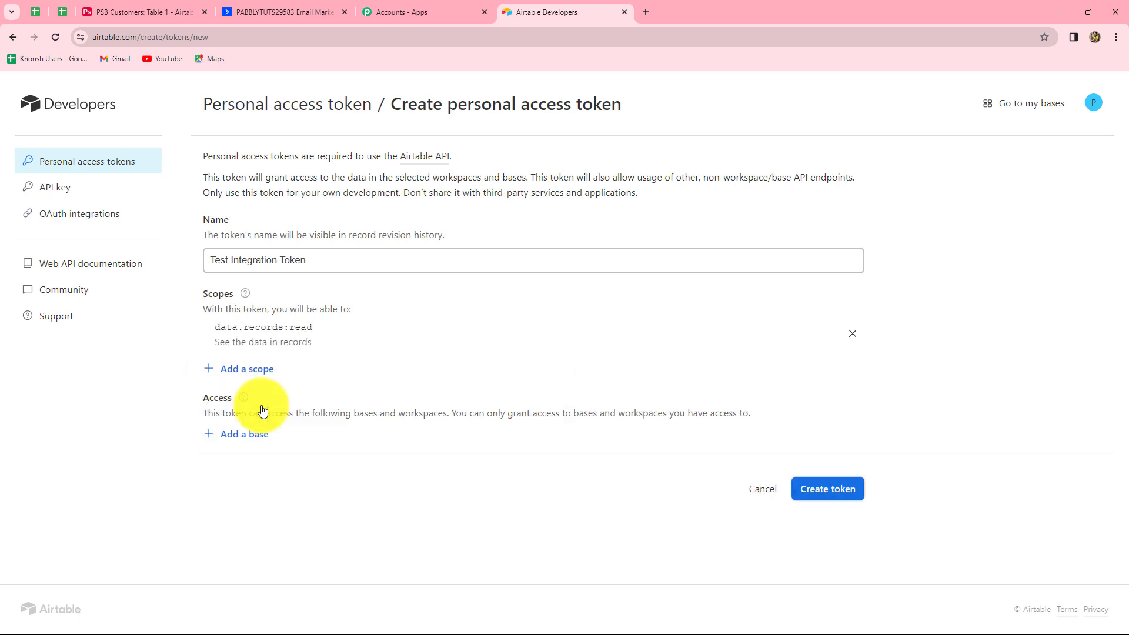
left_click(250, 370)
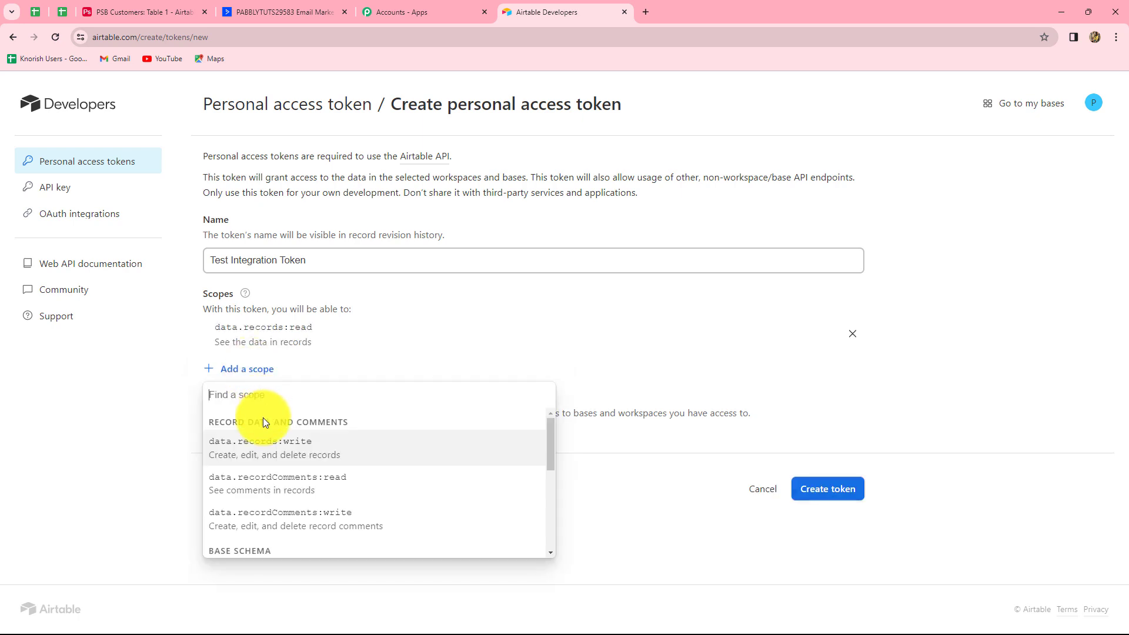
left_click(289, 450)
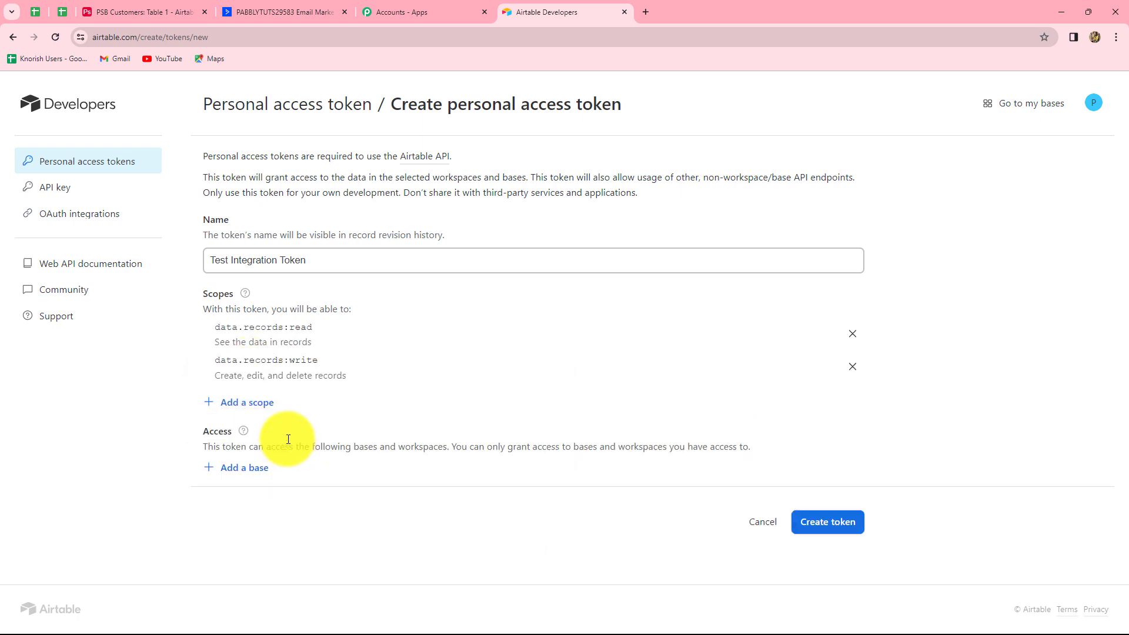
left_click(263, 403)
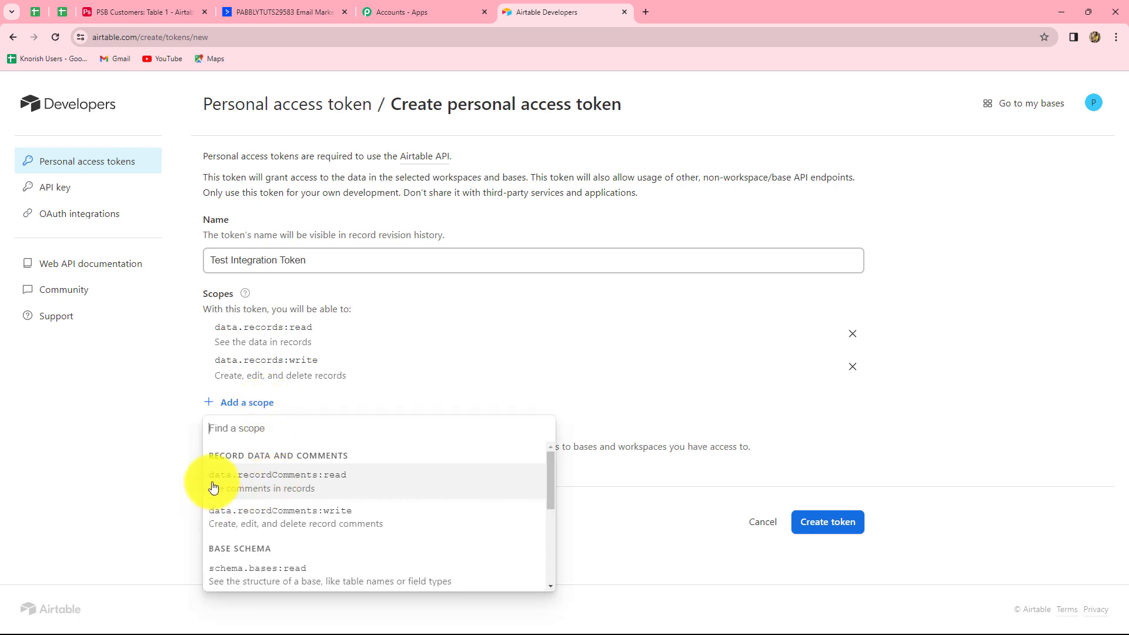
left_click(316, 484)
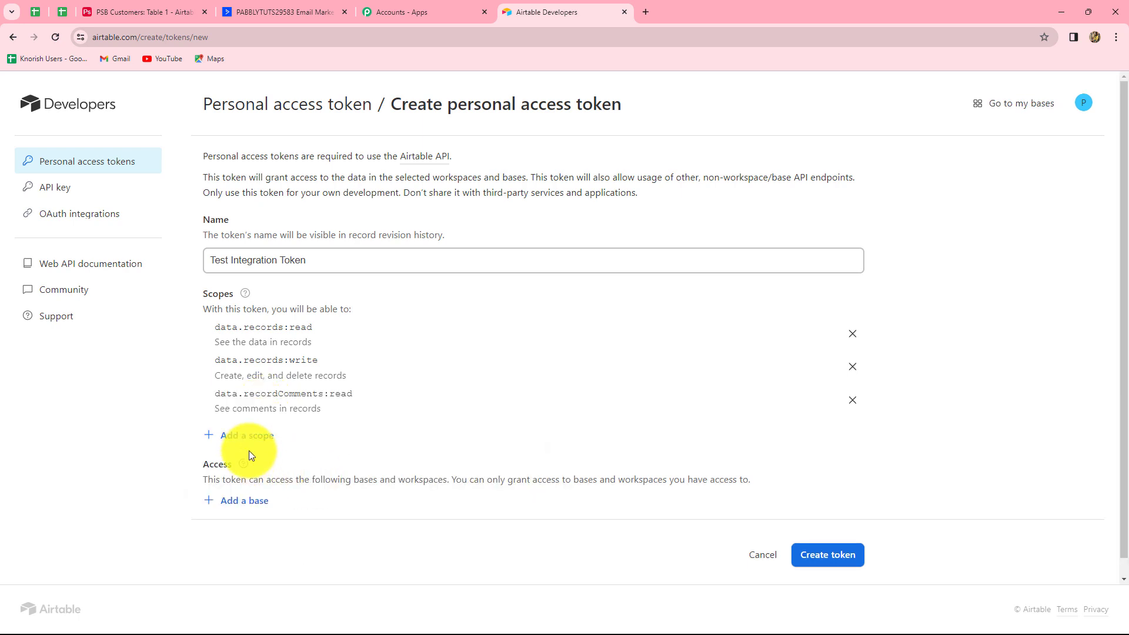
left_click(255, 436)
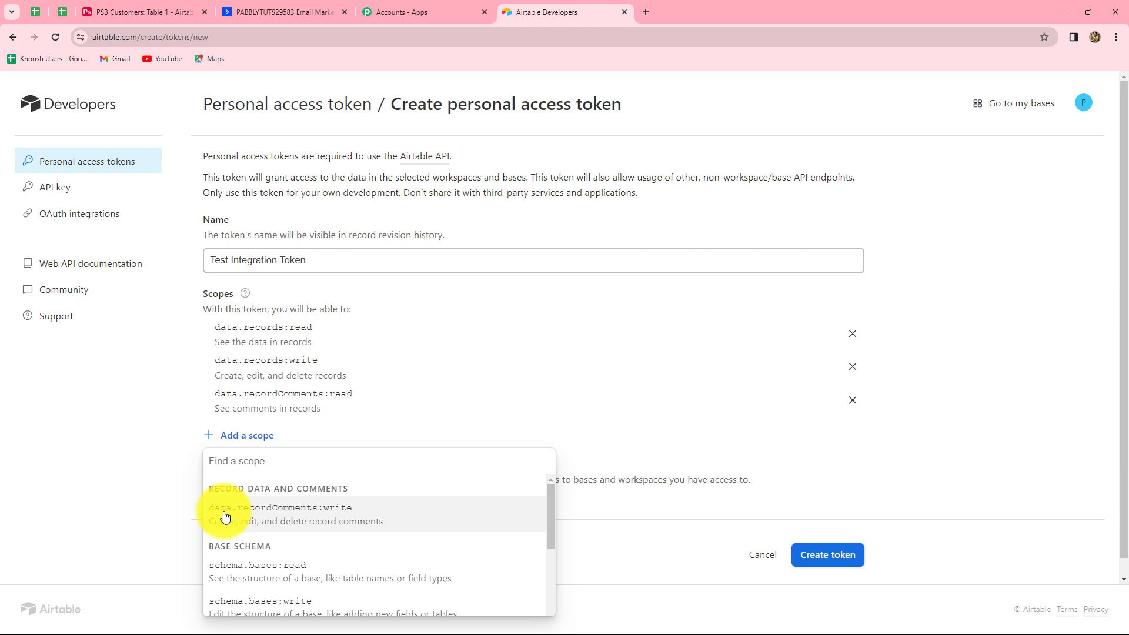
left_click(290, 517)
Add the schema.bases:read, schema.bases:write and webhook:manage scopes
left_click(258, 466)
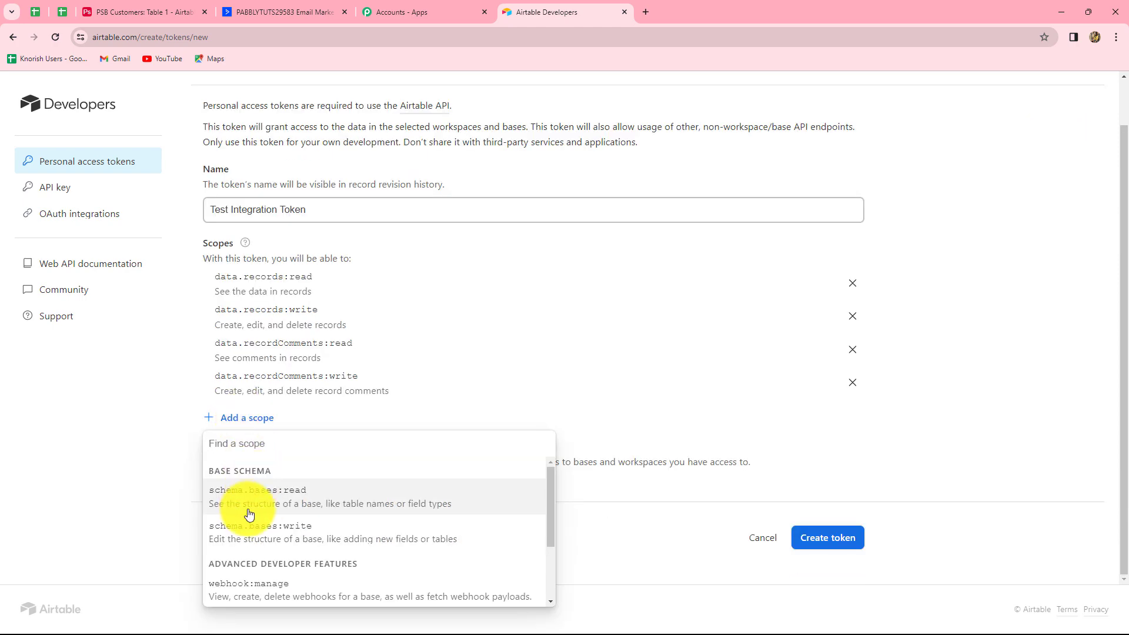
left_click(283, 500)
left_click(247, 451)
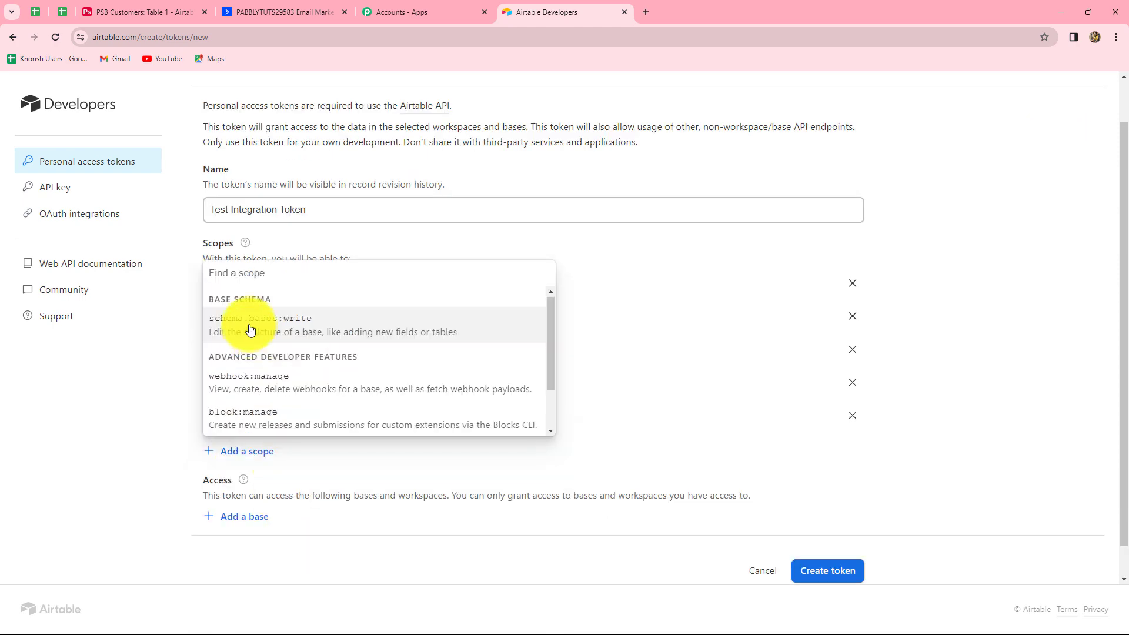
left_click(252, 327)
left_click(246, 484)
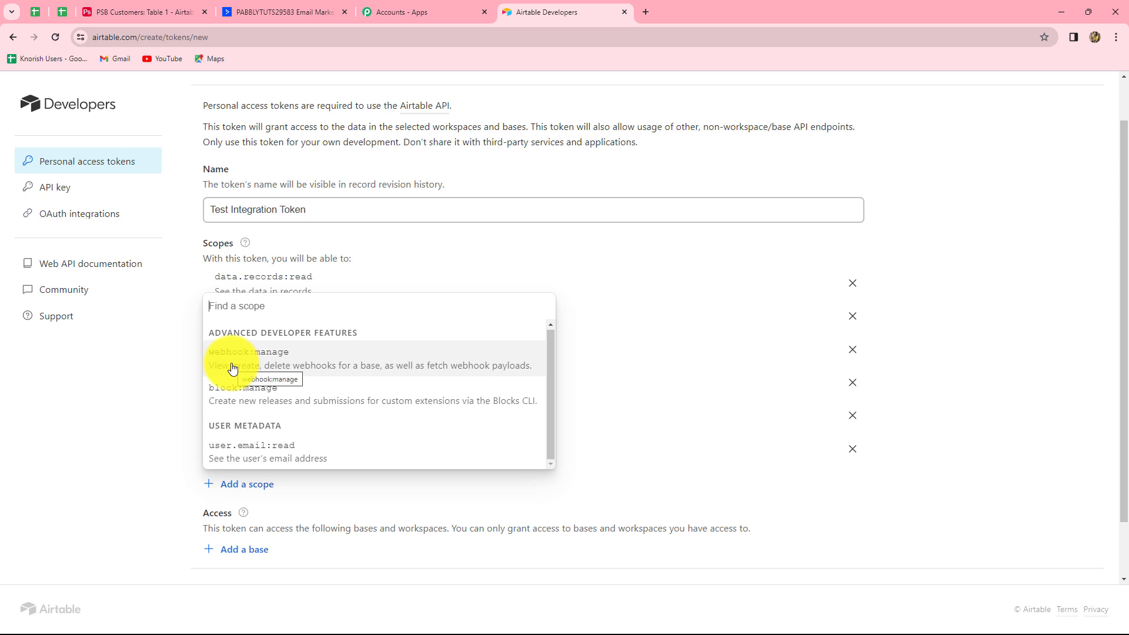
left_click(272, 360)
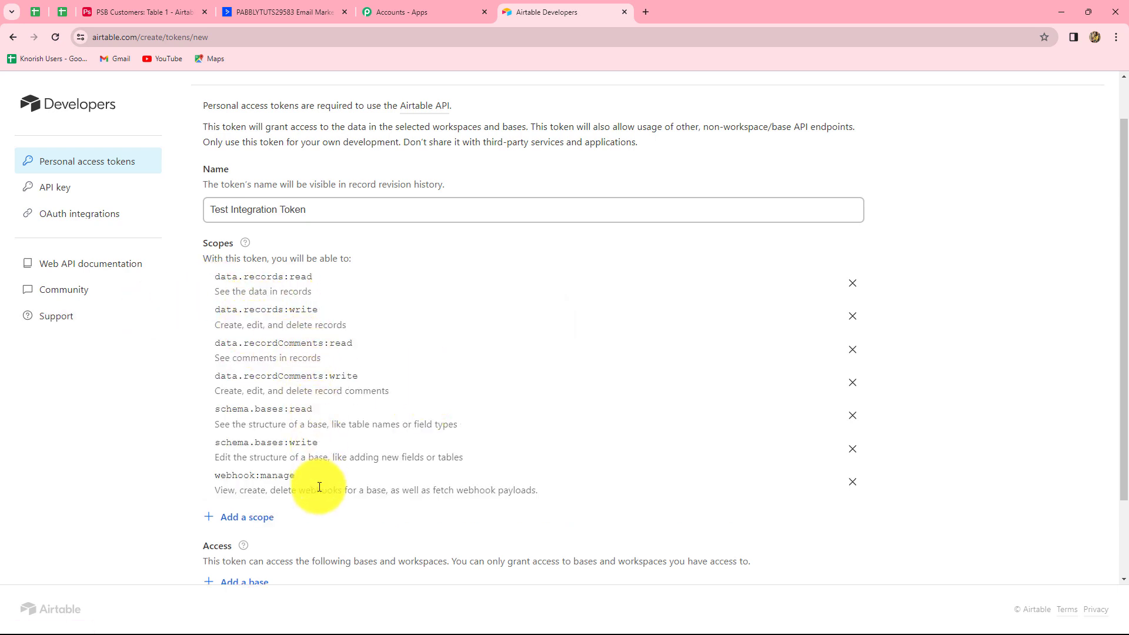
scroll(304, 446, "down", 3)
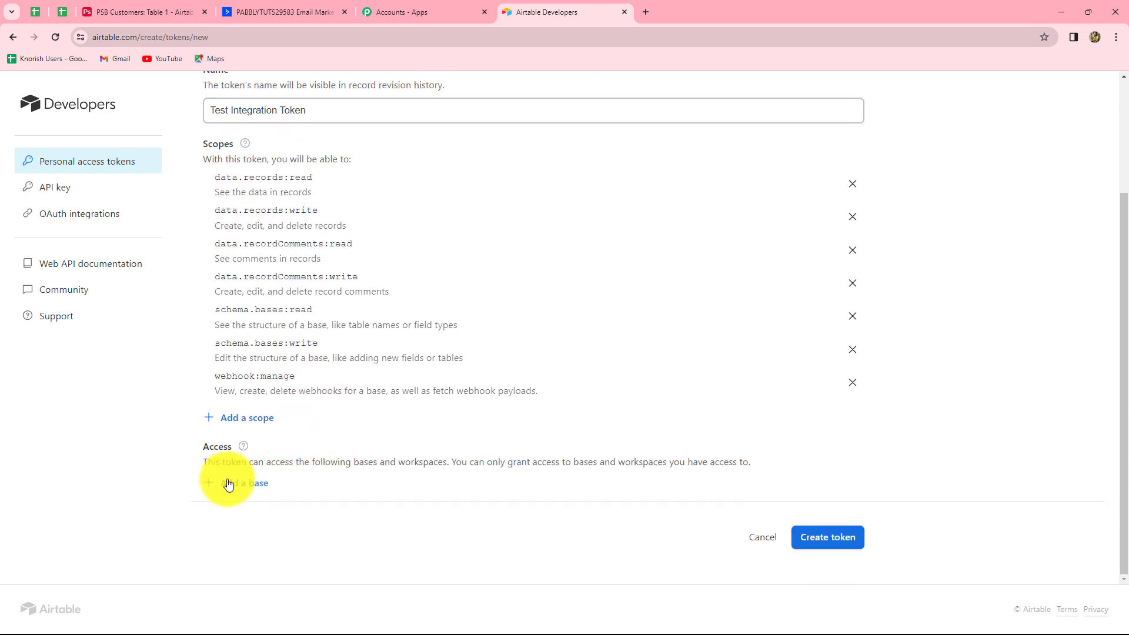
Give the token access to all current and future bases in all workspaces
left_click(231, 484)
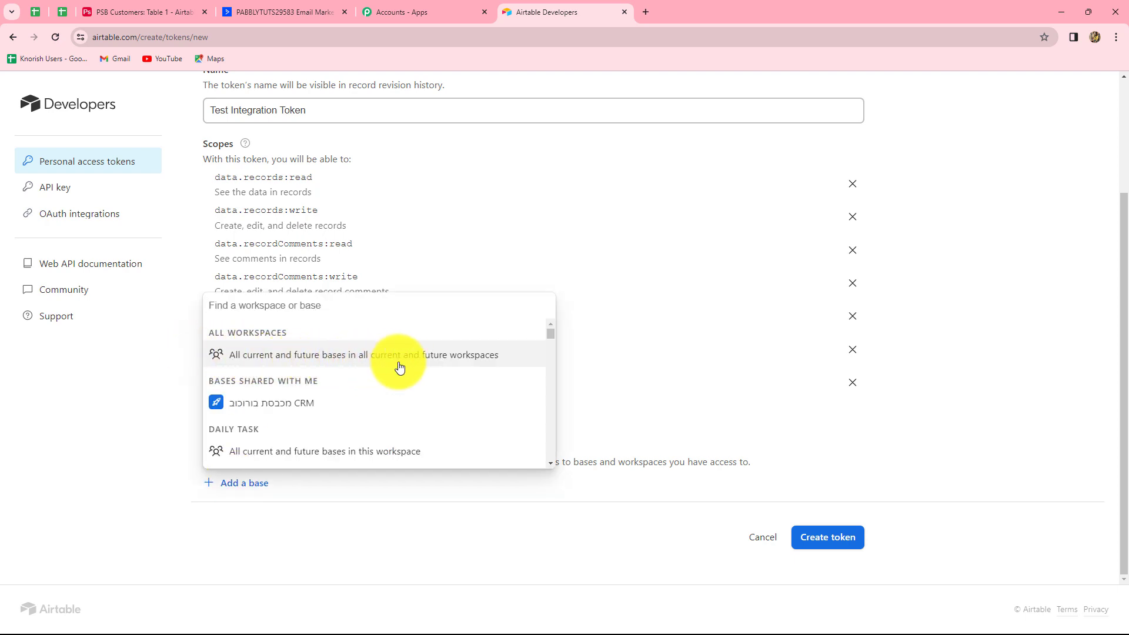
left_click(418, 362)
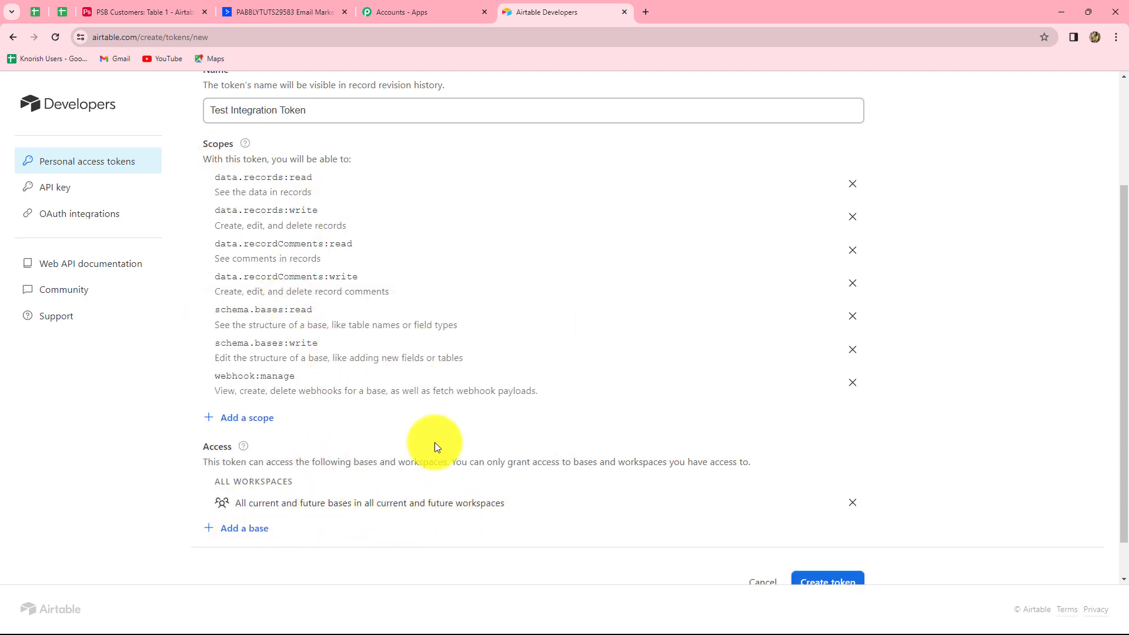
scroll(477, 426, "down", 1)
Create the token and copy its value
left_click(810, 536)
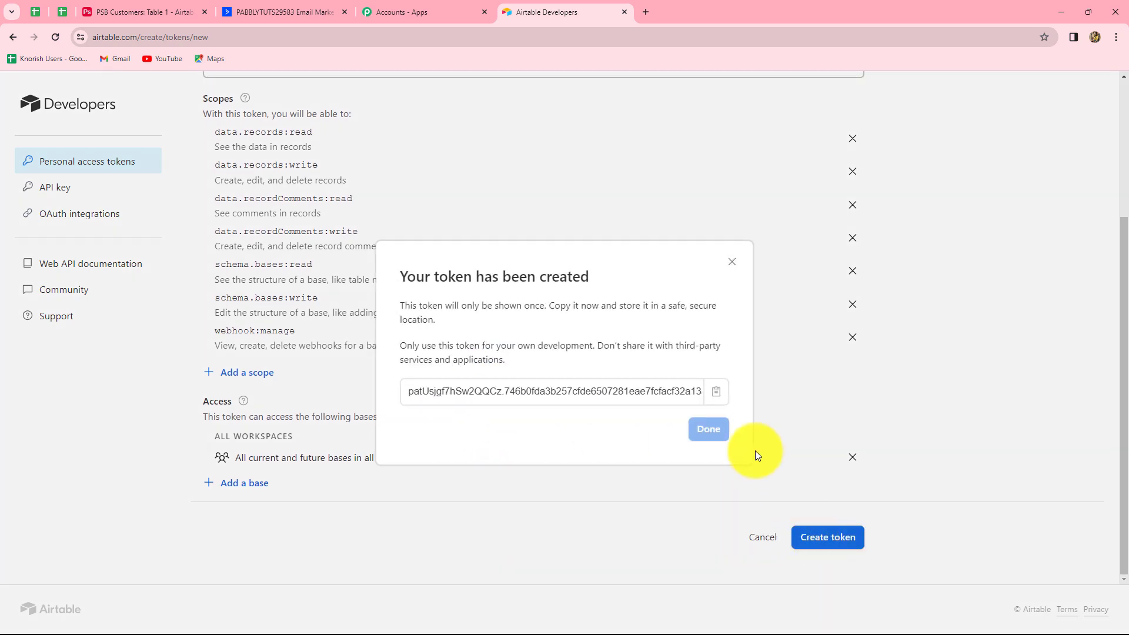
left_click(719, 395)
left_click(709, 431)
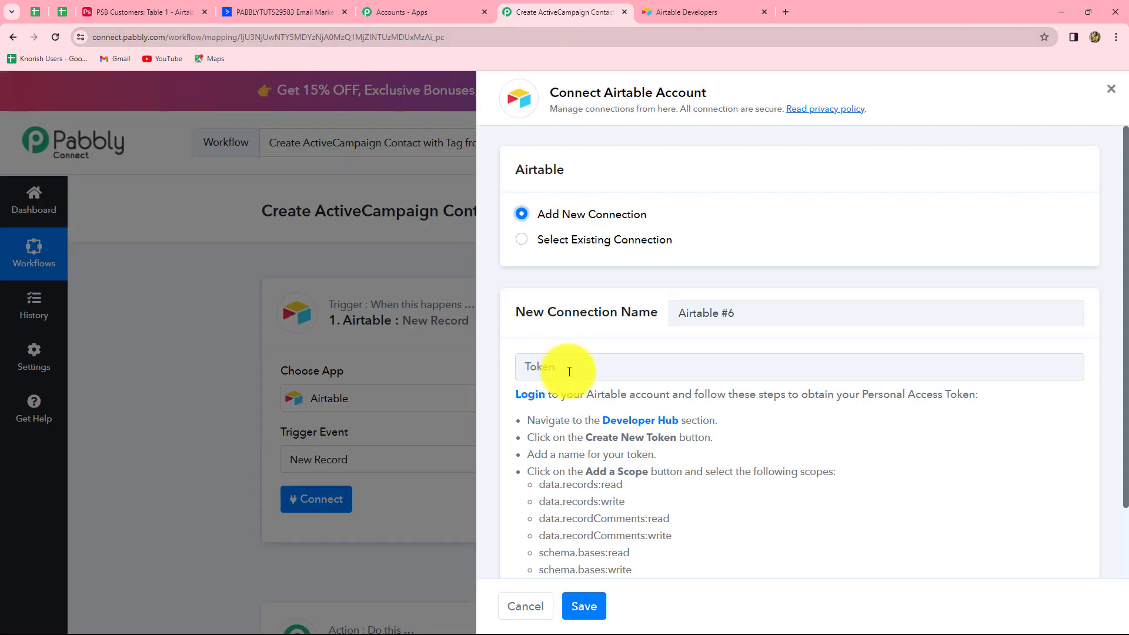
Paste the copied token into the Airtable #6 connection's Token field and save it
left_click(585, 367)
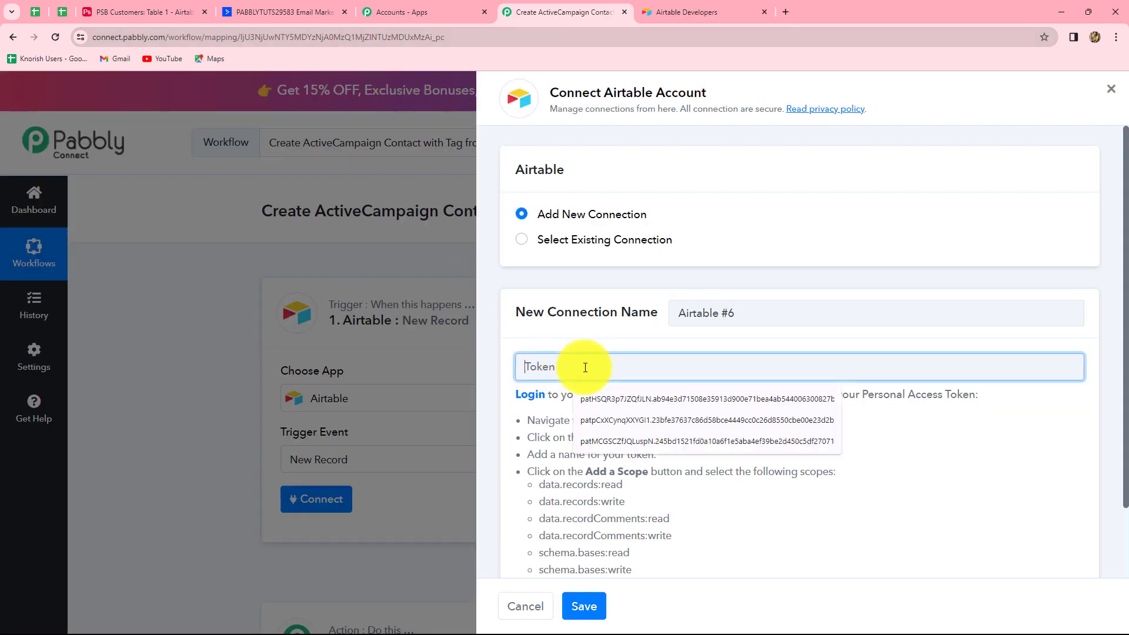
key("ctrl+v")
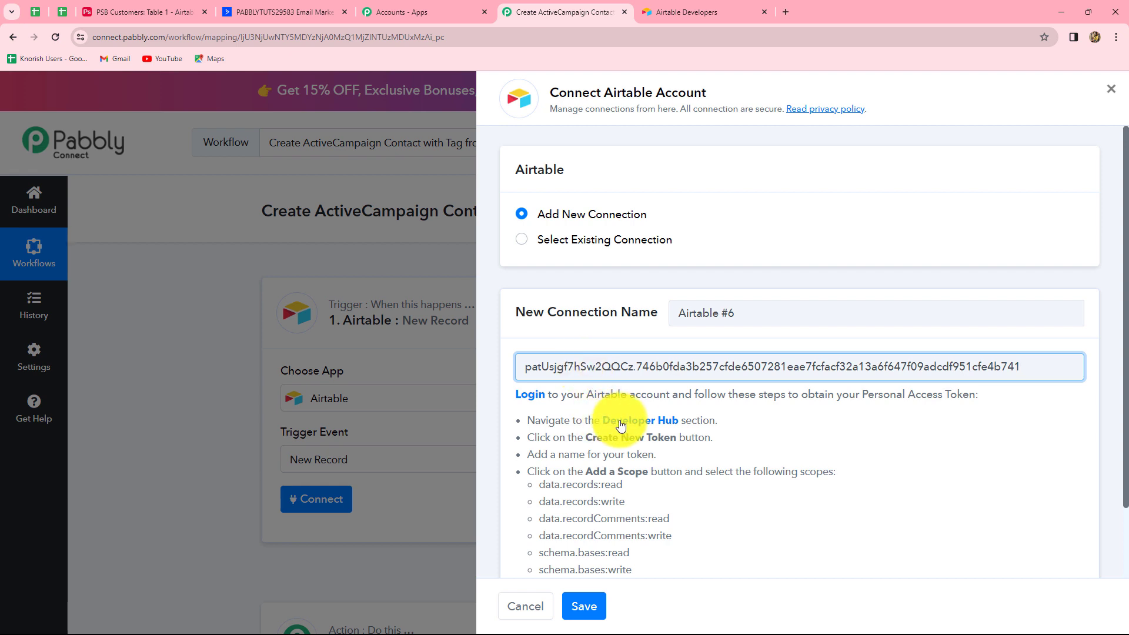
scroll(536, 473, "down", 1)
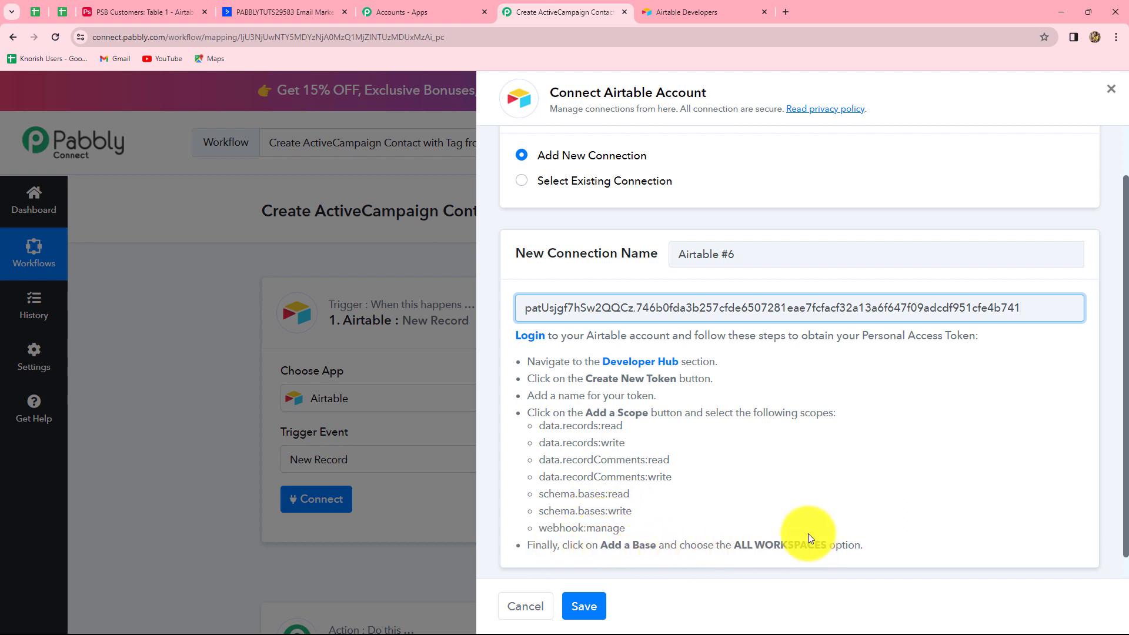
scroll(771, 495, "down", 1)
left_click(585, 594)
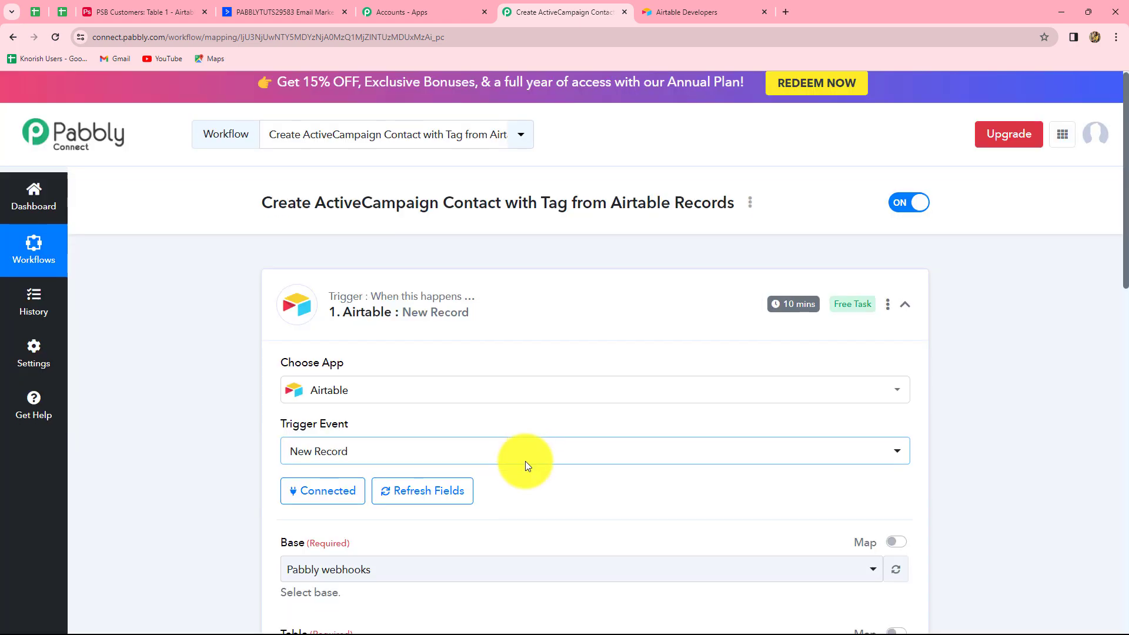
Review the connected Airtable trigger settings, then view the PSB Customers: Table 1 tab in Airtable
scroll(527, 467, "down", 3)
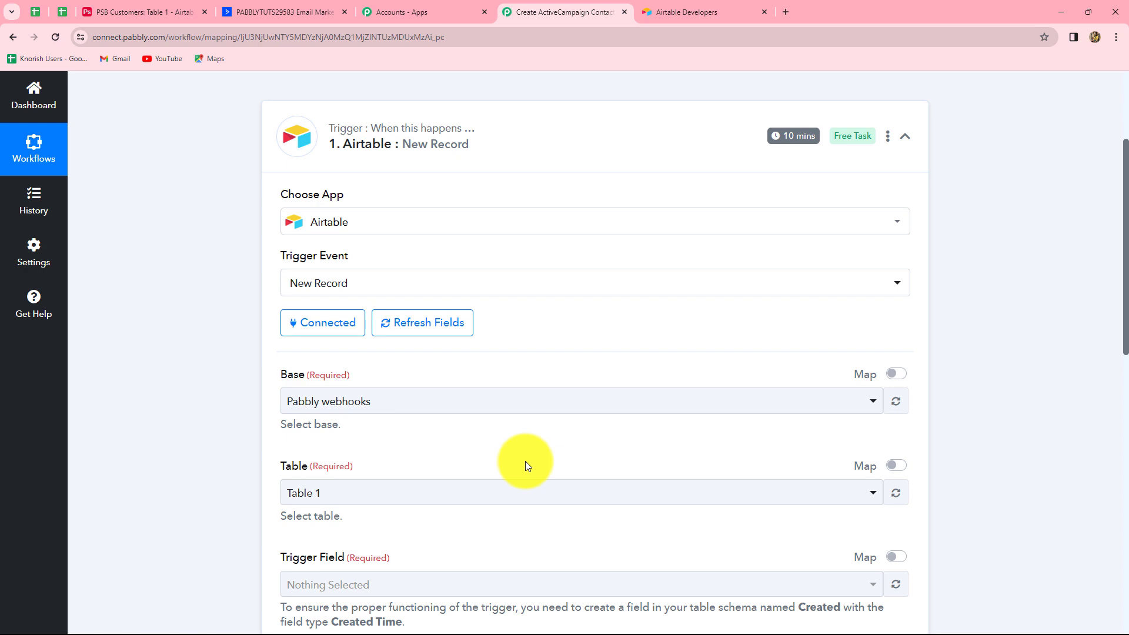
scroll(380, 426, "up", 1)
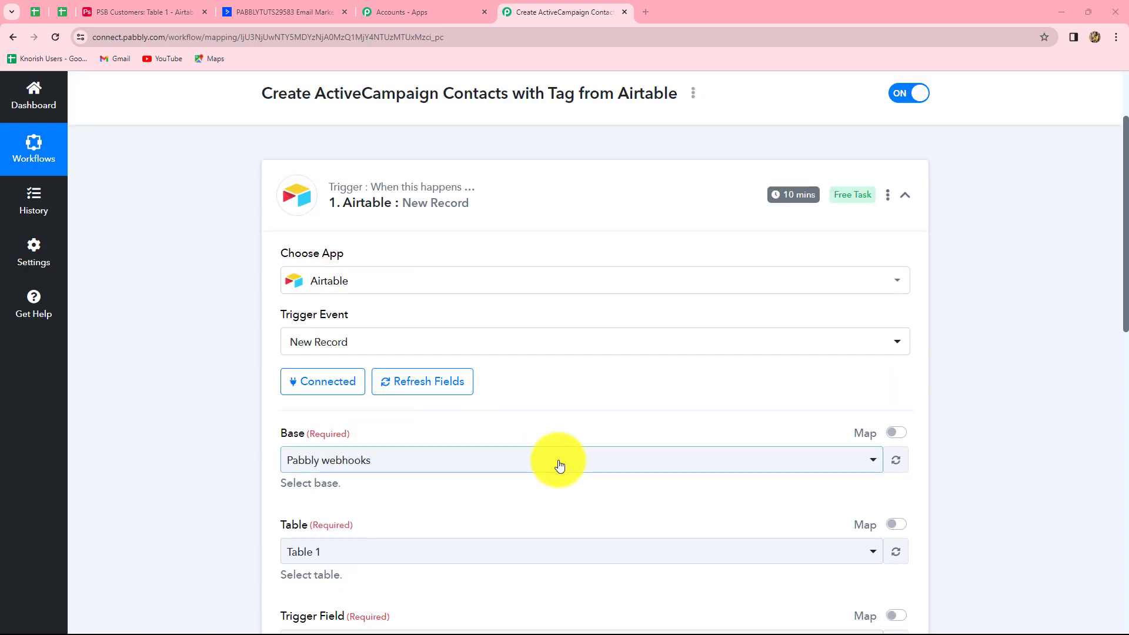
scroll(1028, 459, "down", 3)
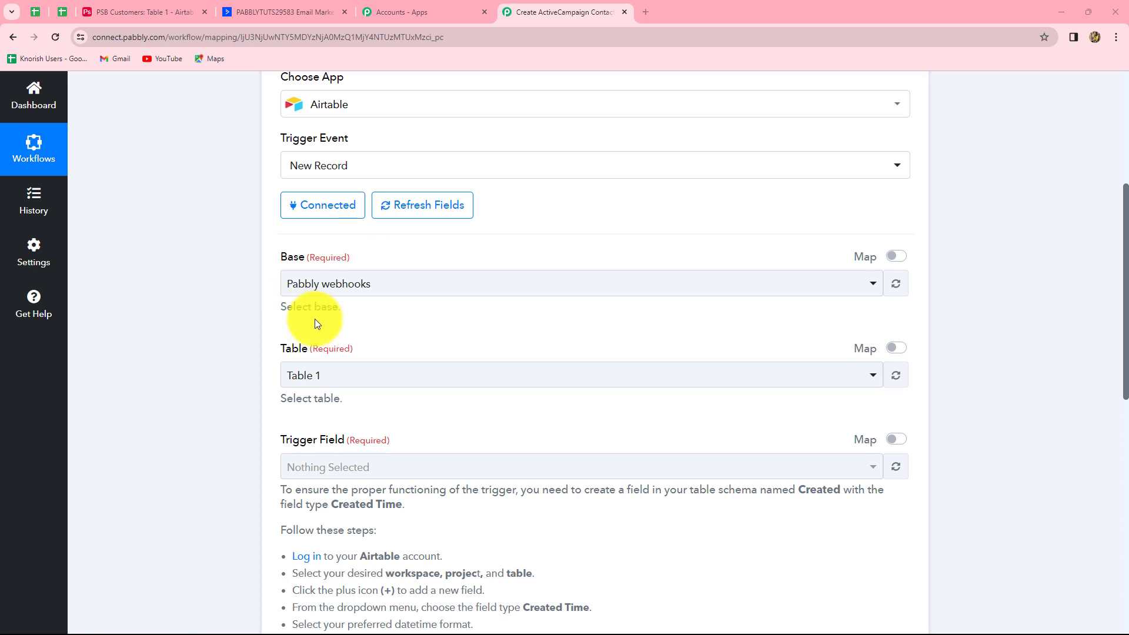
left_click(122, 7)
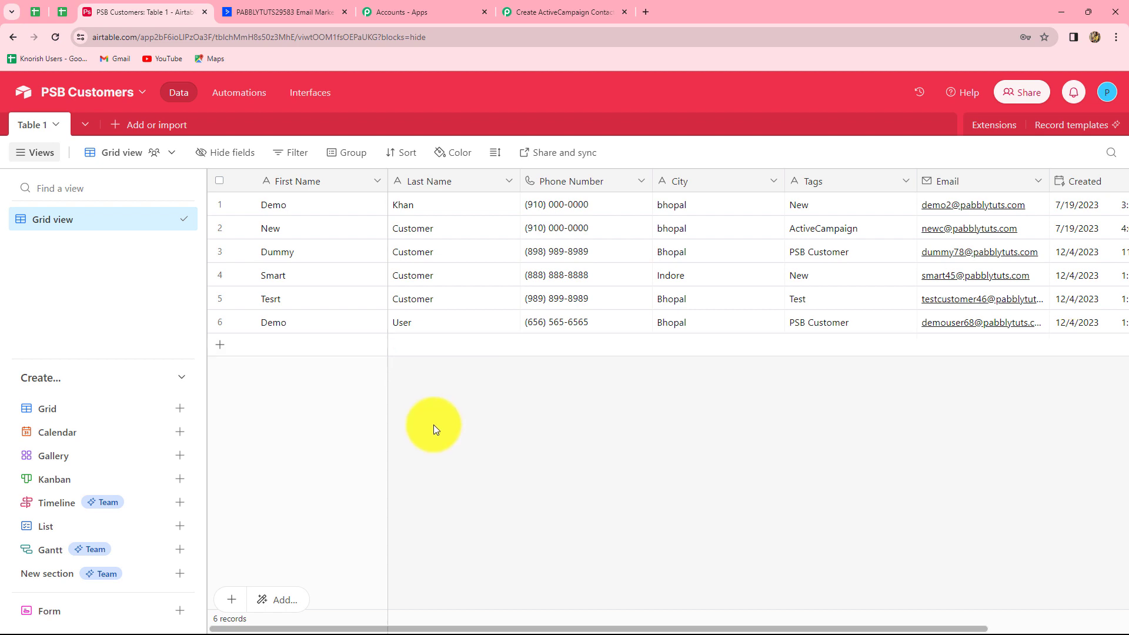
Choose PSB Customers (searched 'ps') as the trigger base, with Table 1 and trigger field Created
left_click(537, 12)
left_click(404, 284)
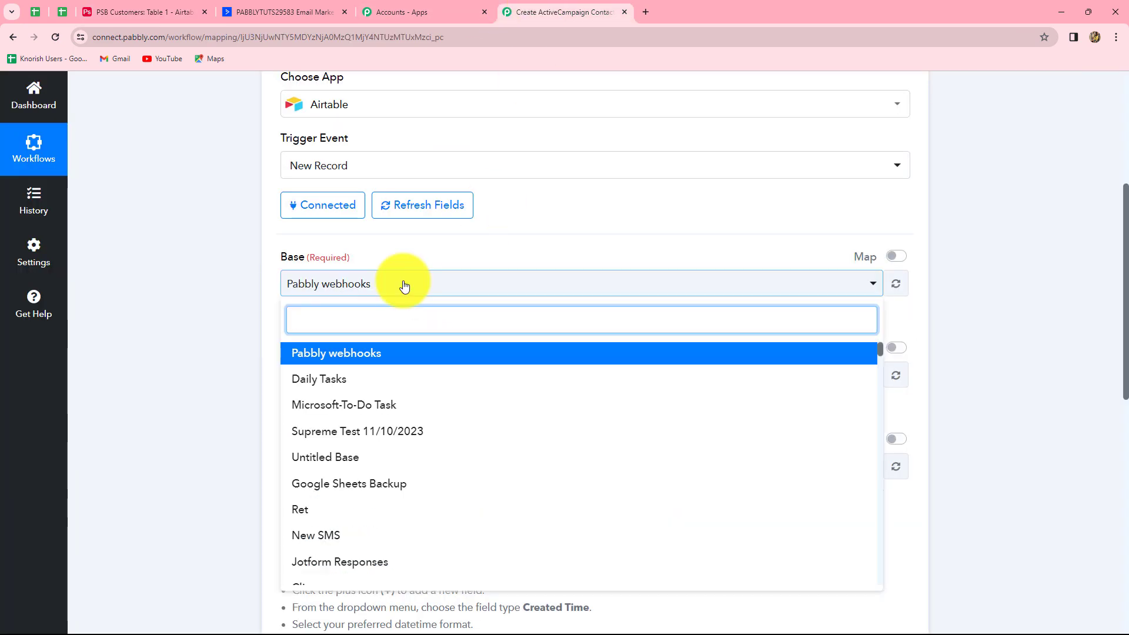
type("p")
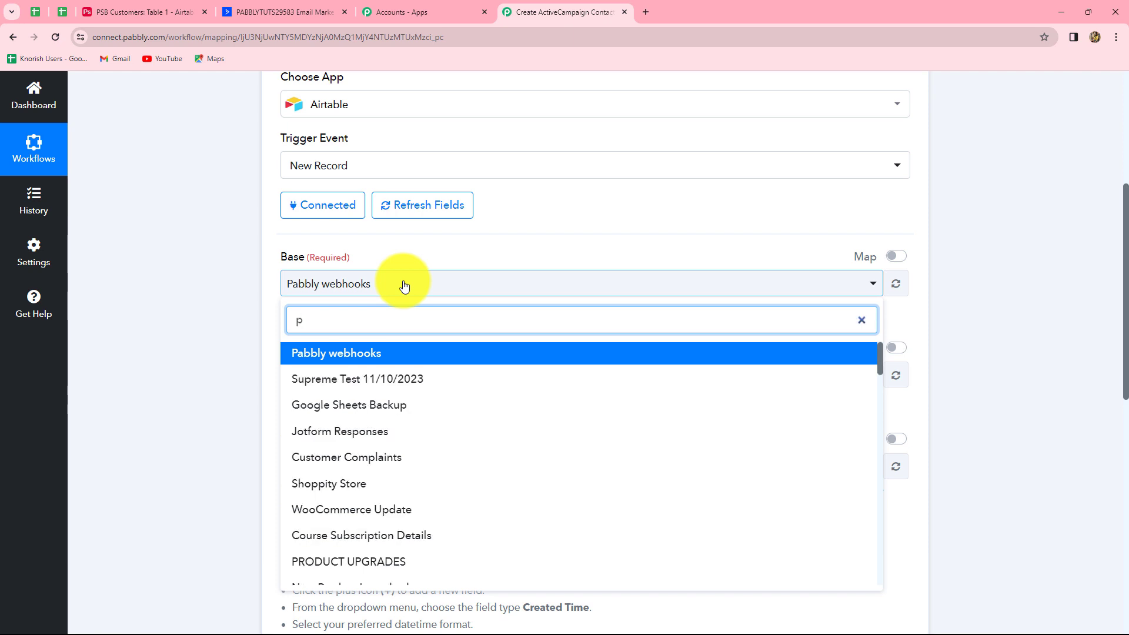
type("s")
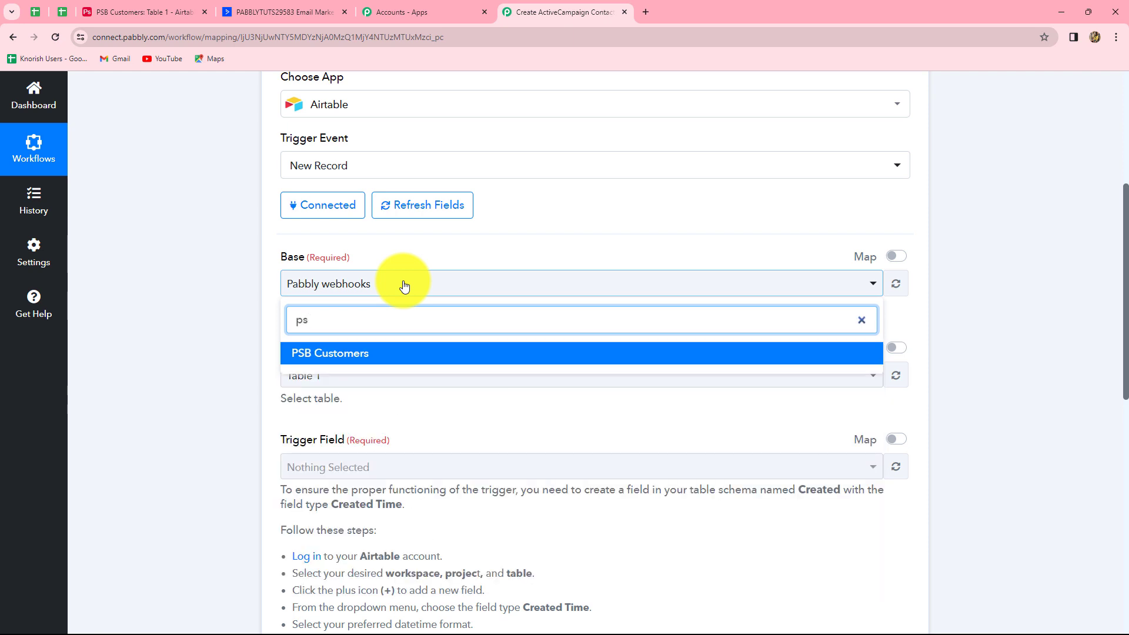
left_click(386, 353)
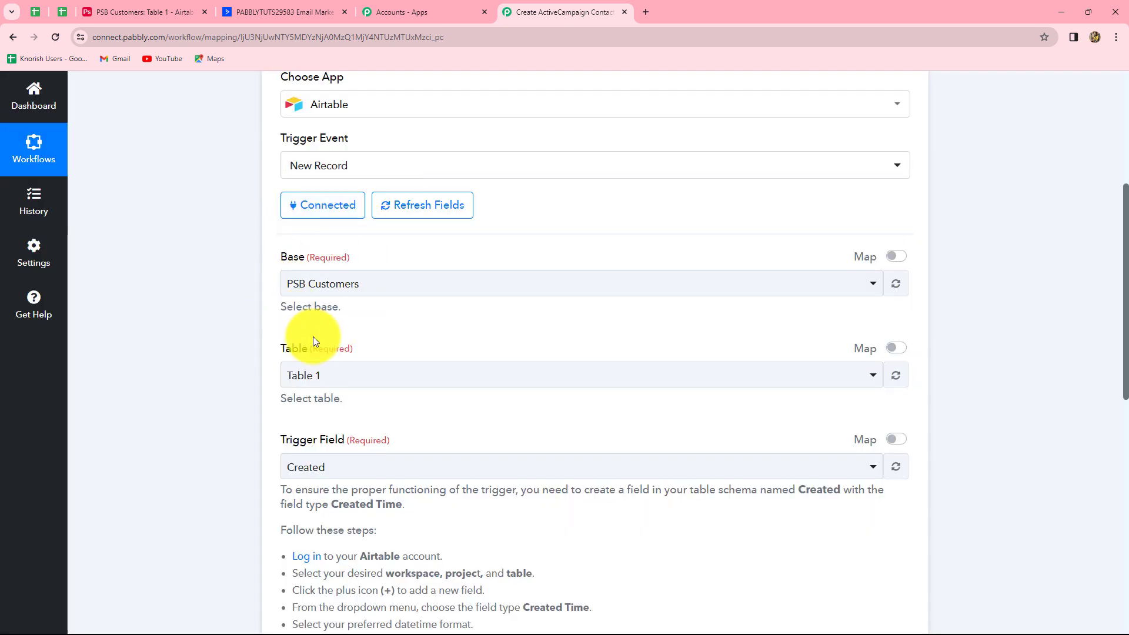
scroll(294, 337, "down", 2)
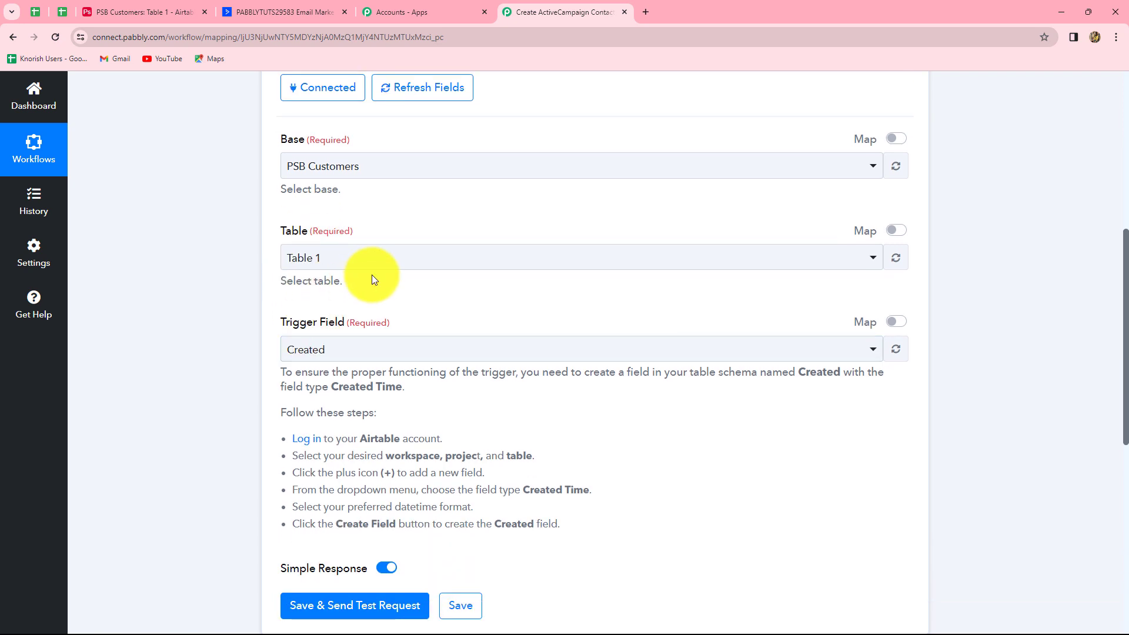
Check the PSB Customers table in Airtable against the trigger settings
left_click(133, 17)
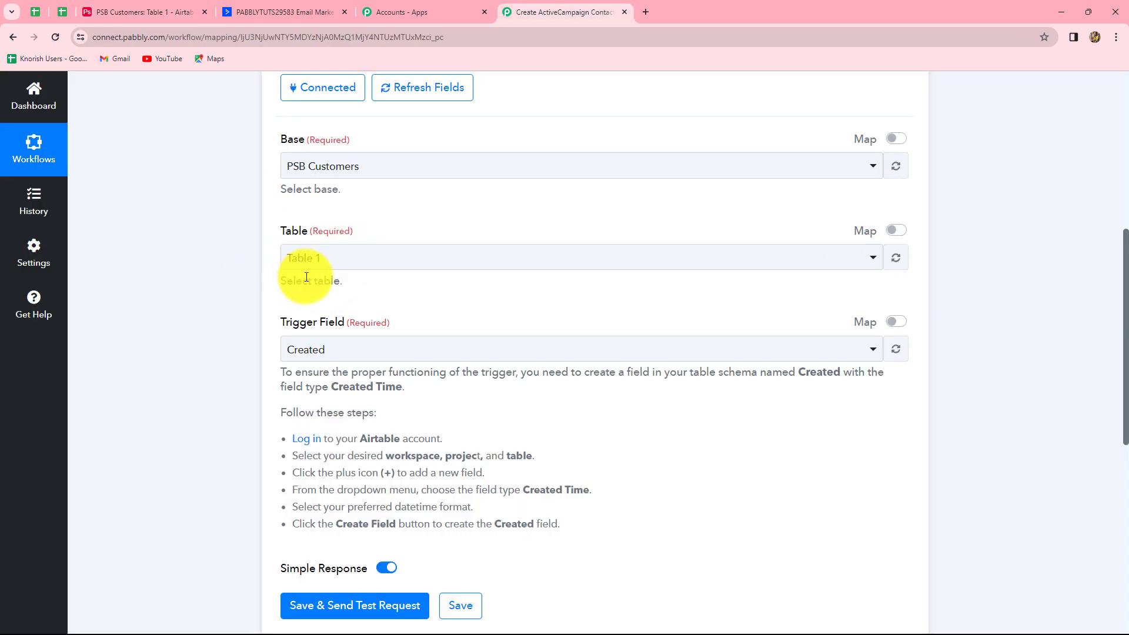
scroll(306, 277, "down", 3)
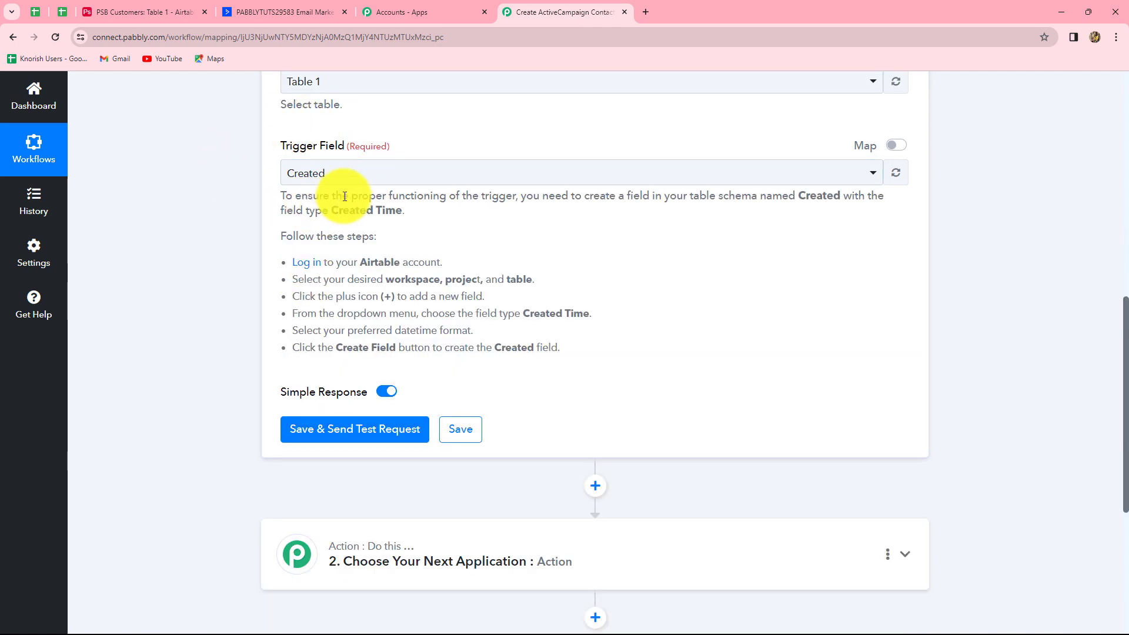
left_click(180, 11)
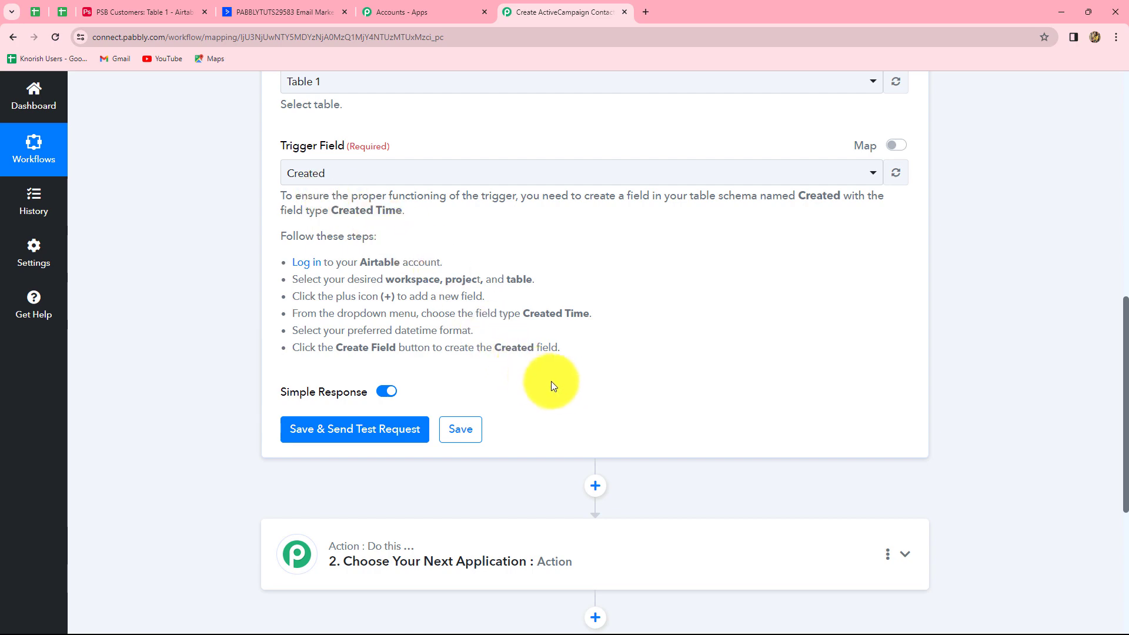
Look over the trigger card's Table 1 and Created settings, then view PSB Customers Table 1 in Airtable
scroll(561, 387, "up", 9)
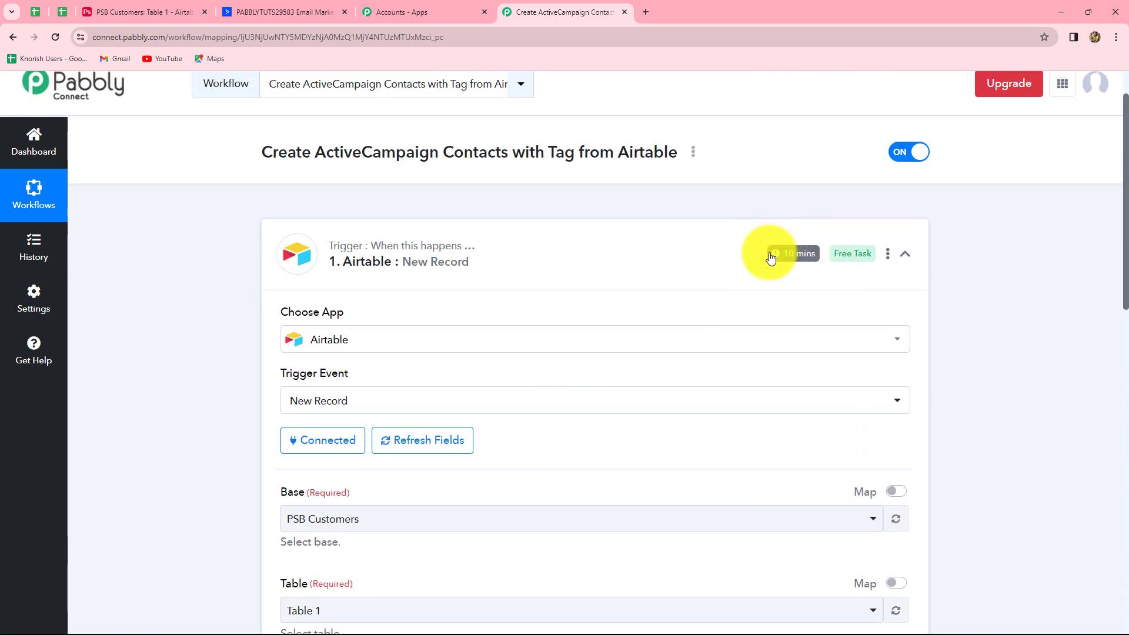
scroll(641, 367, "down", 9)
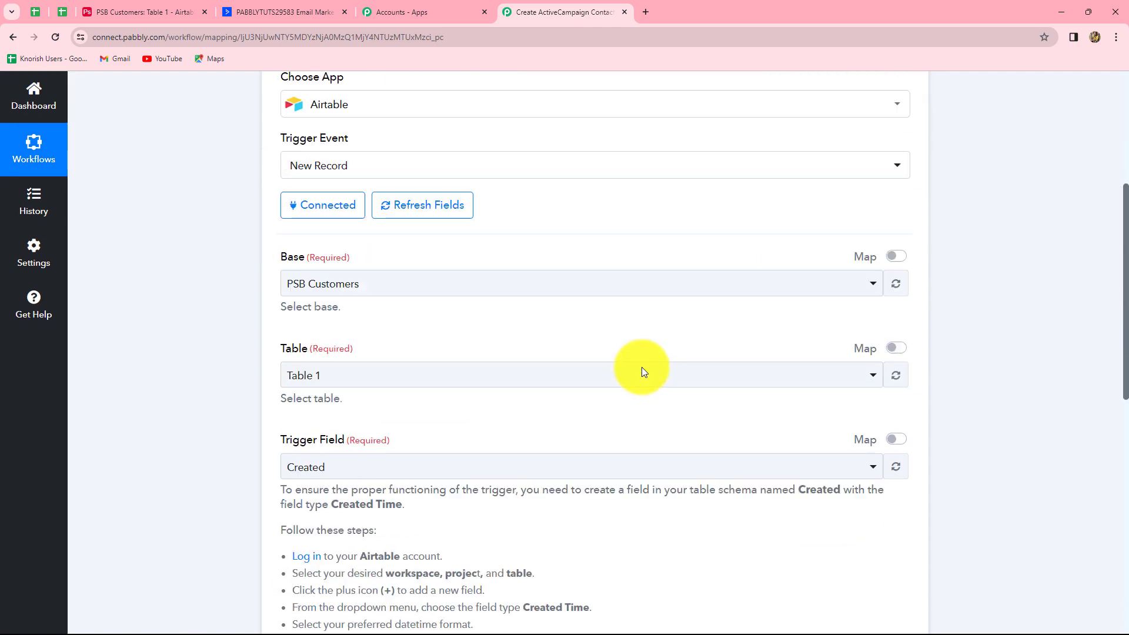
scroll(641, 367, "down", 3)
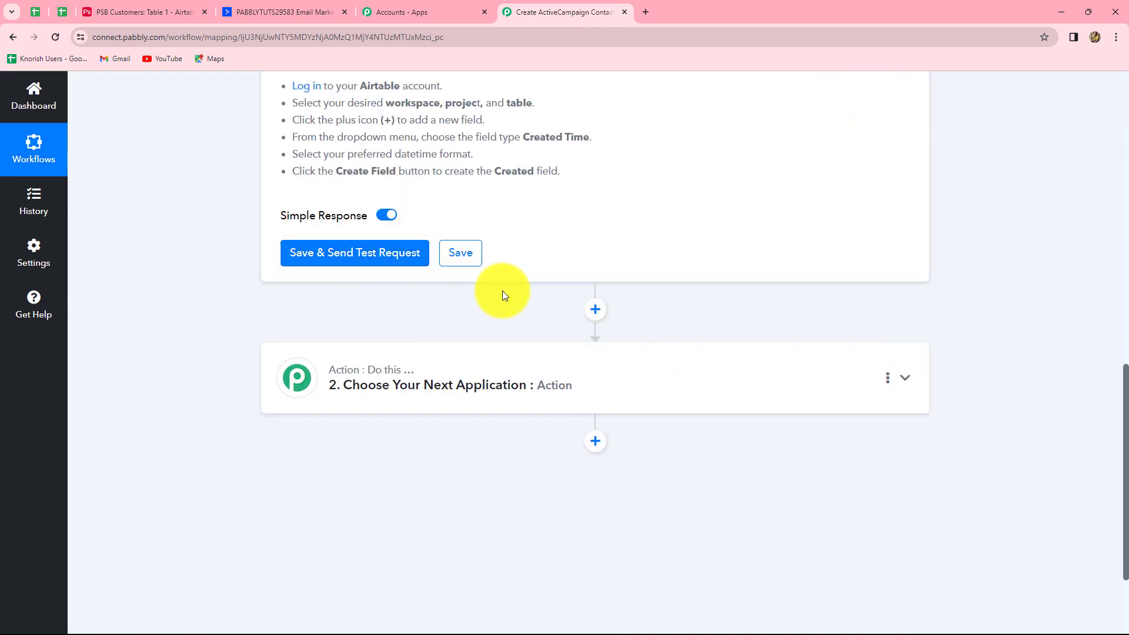
scroll(502, 295, "up", 3)
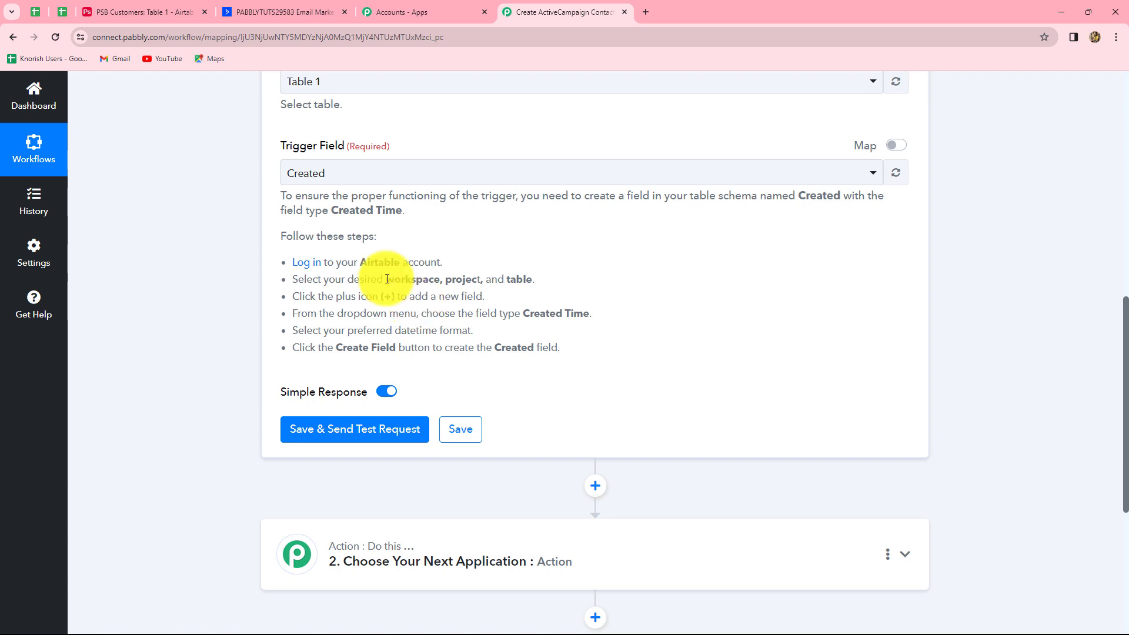
left_click(147, 5)
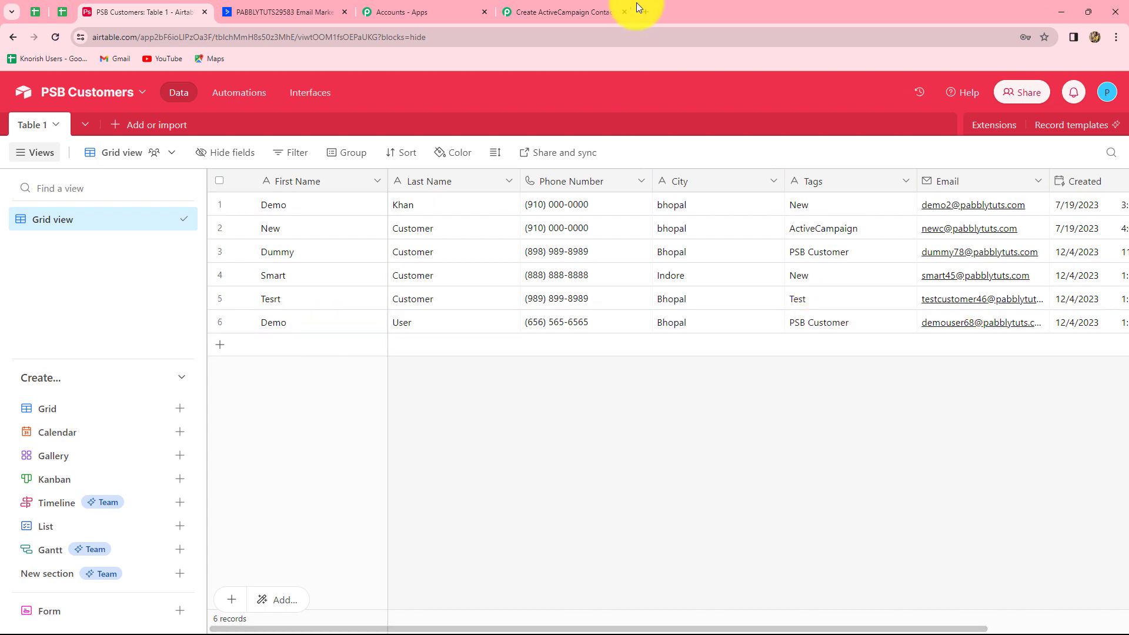
Save the Airtable trigger, send a test request, and review the received response
left_click(582, 8)
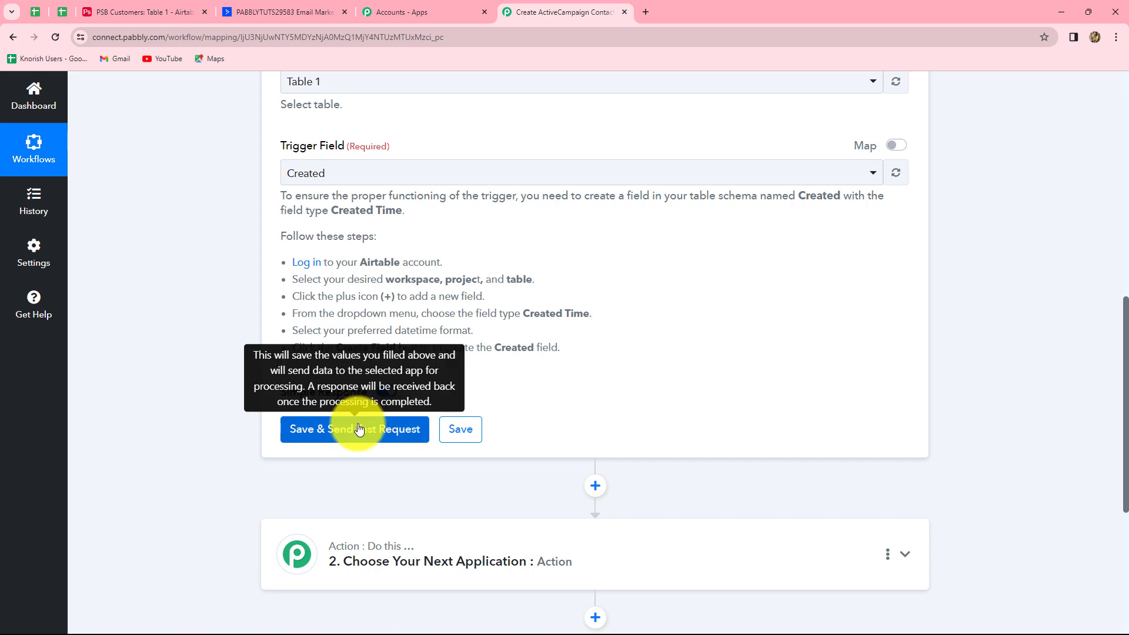
left_click(135, 11)
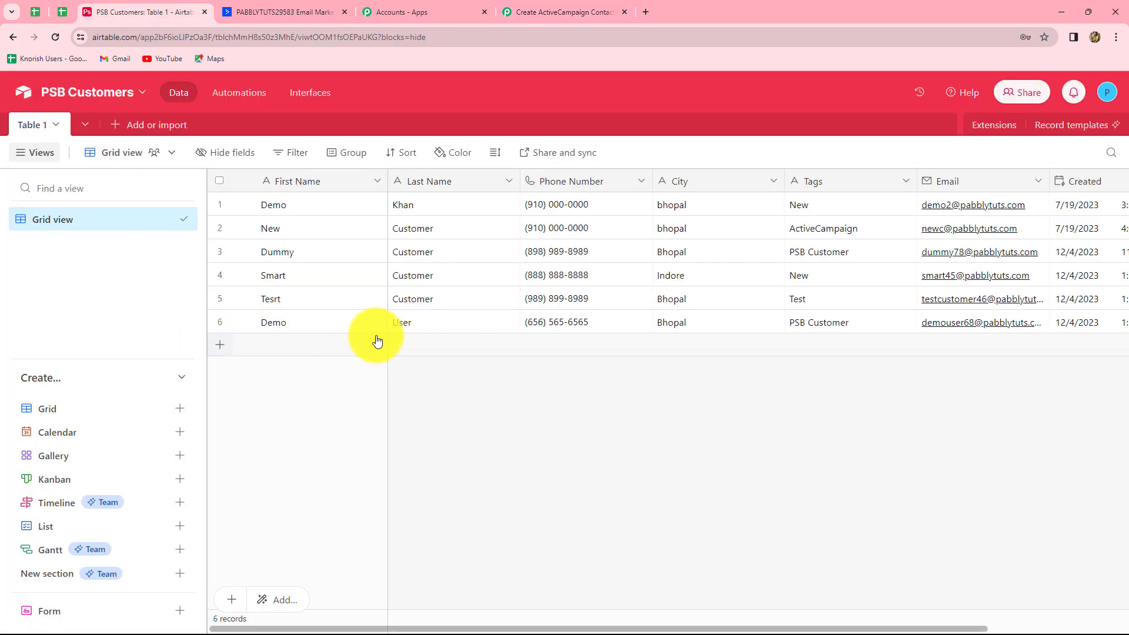
left_click(506, 12)
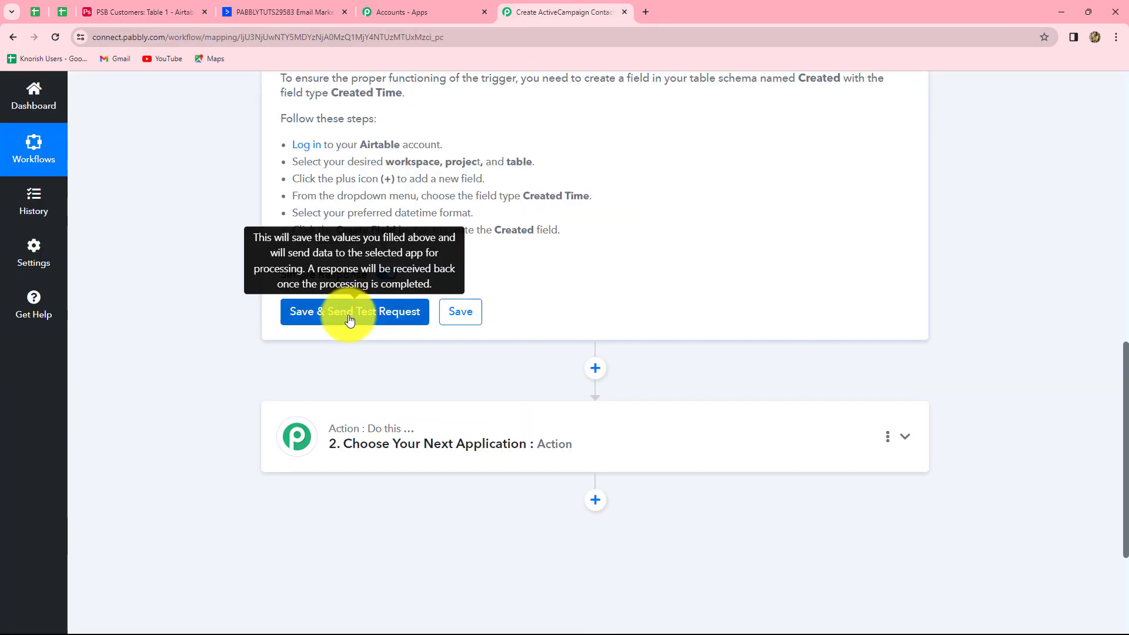
left_click(349, 318)
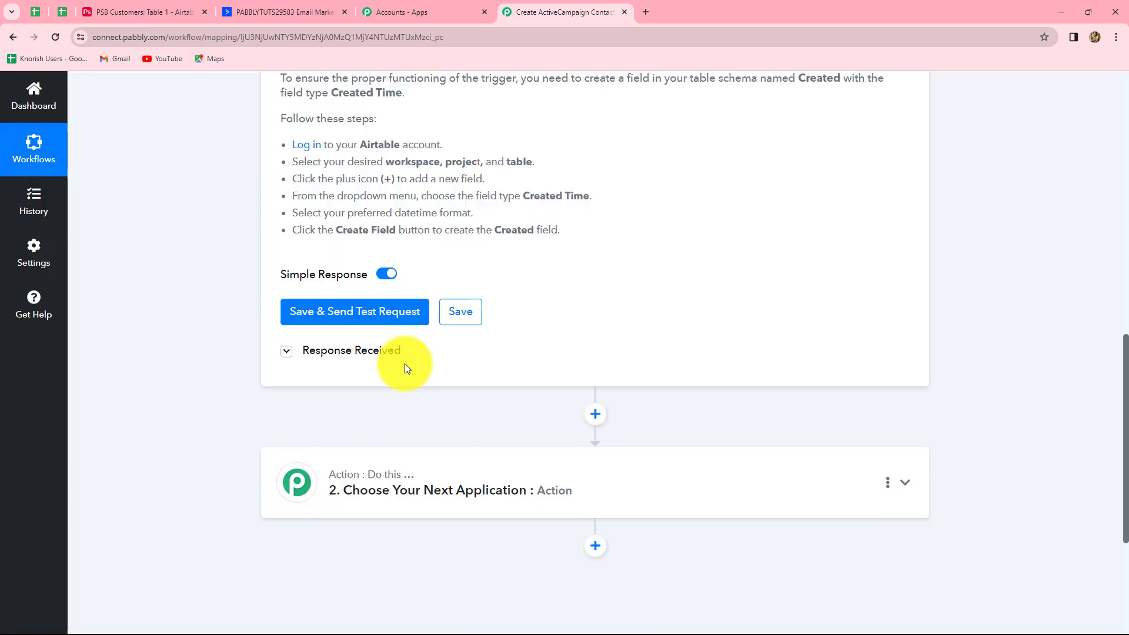
scroll(1029, 468, "down", 5)
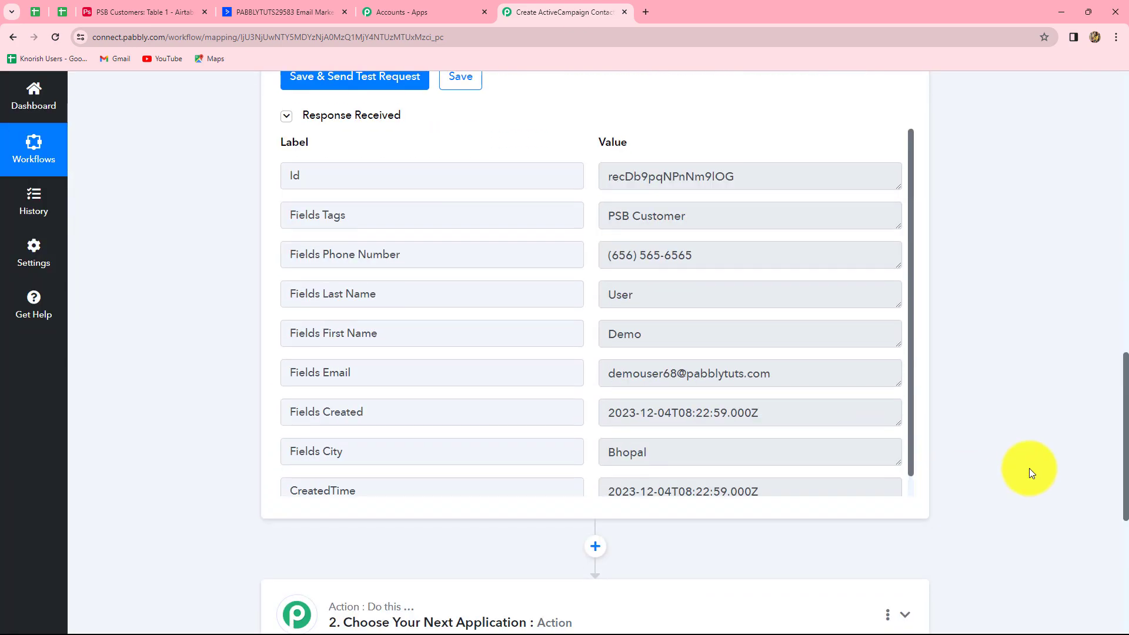
scroll(271, 226, "up", 2)
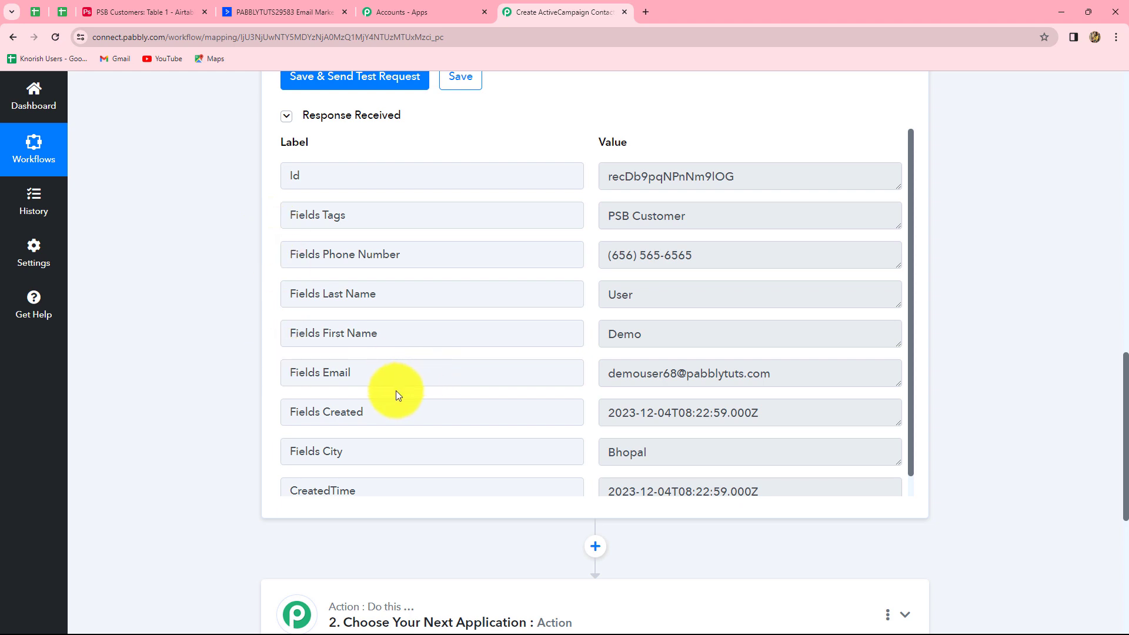
scroll(396, 391, "down", 1)
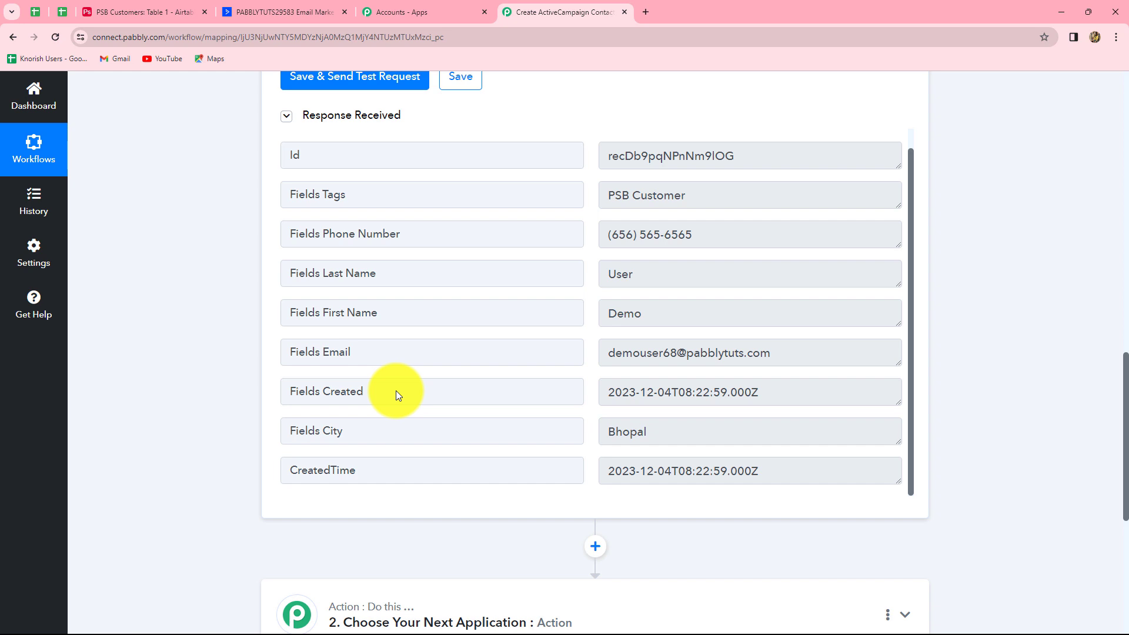
scroll(396, 393, "up", 1)
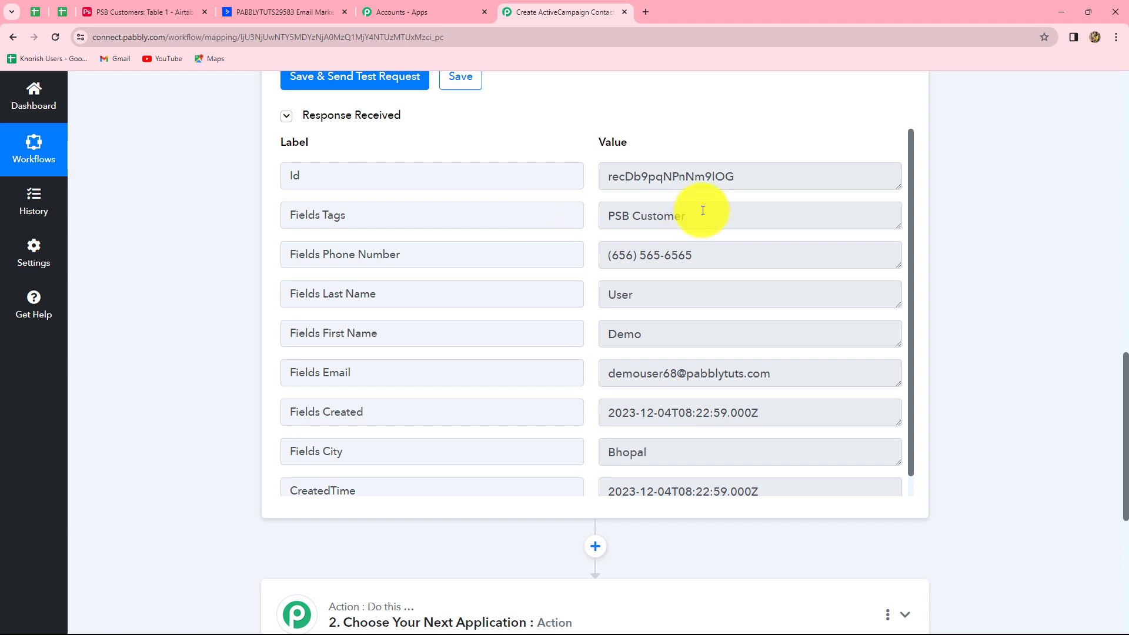
Highlight the Fields Tags value 'PSB Customer' and expand the next action step's app choices
left_click_drag(700, 209, 605, 209)
left_click(996, 262)
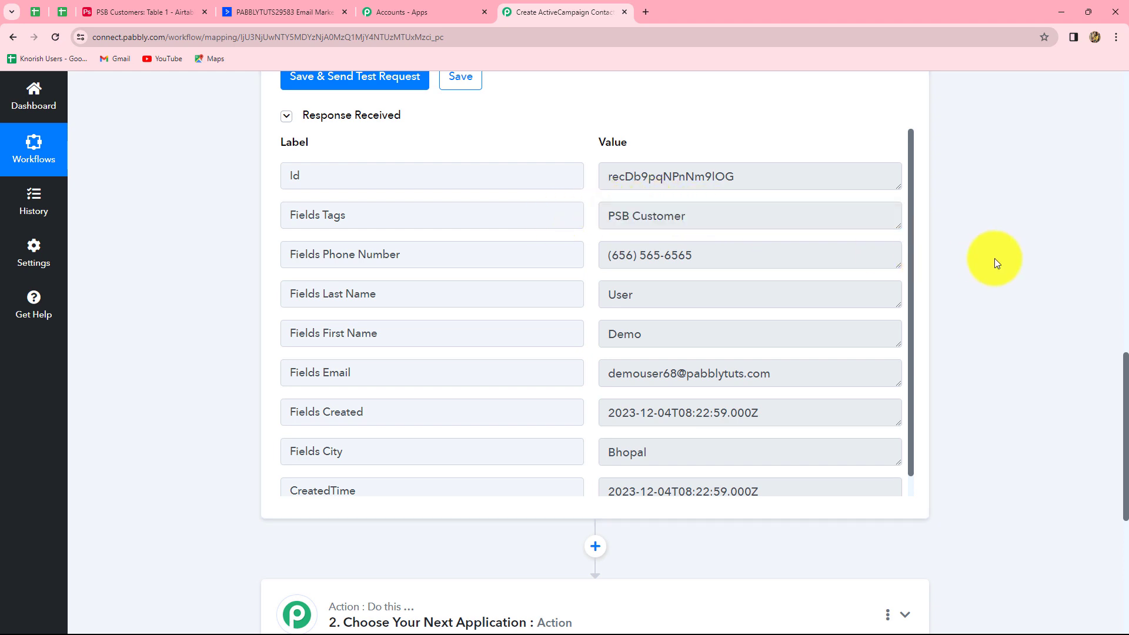
scroll(996, 262, "up", 1)
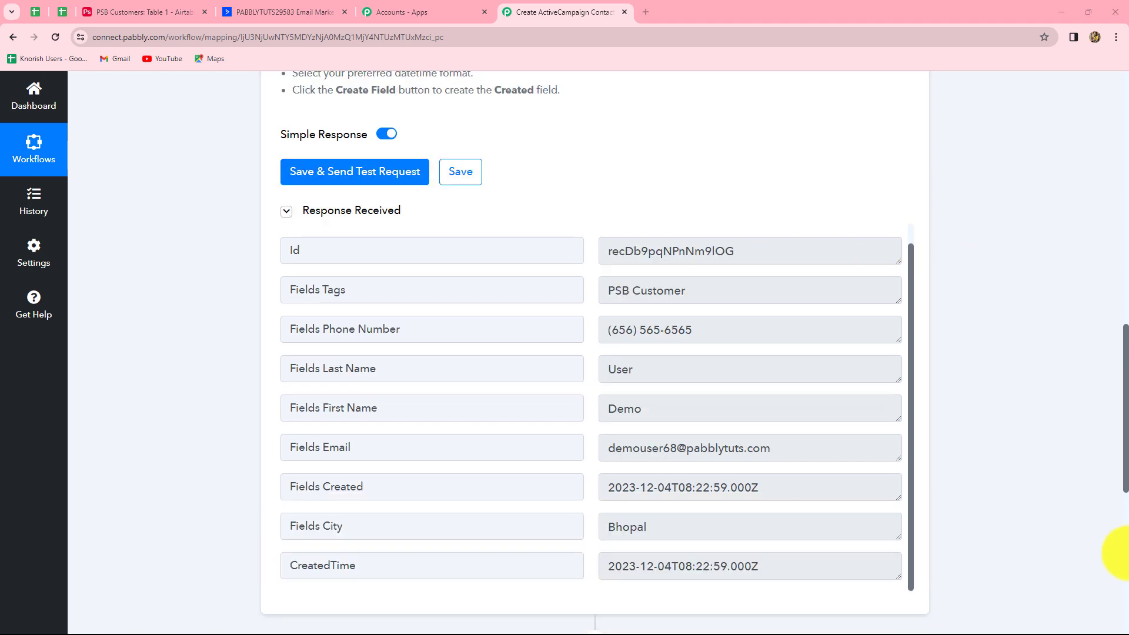
scroll(1028, 513, "down", 3)
scroll(1028, 513, "down", 4)
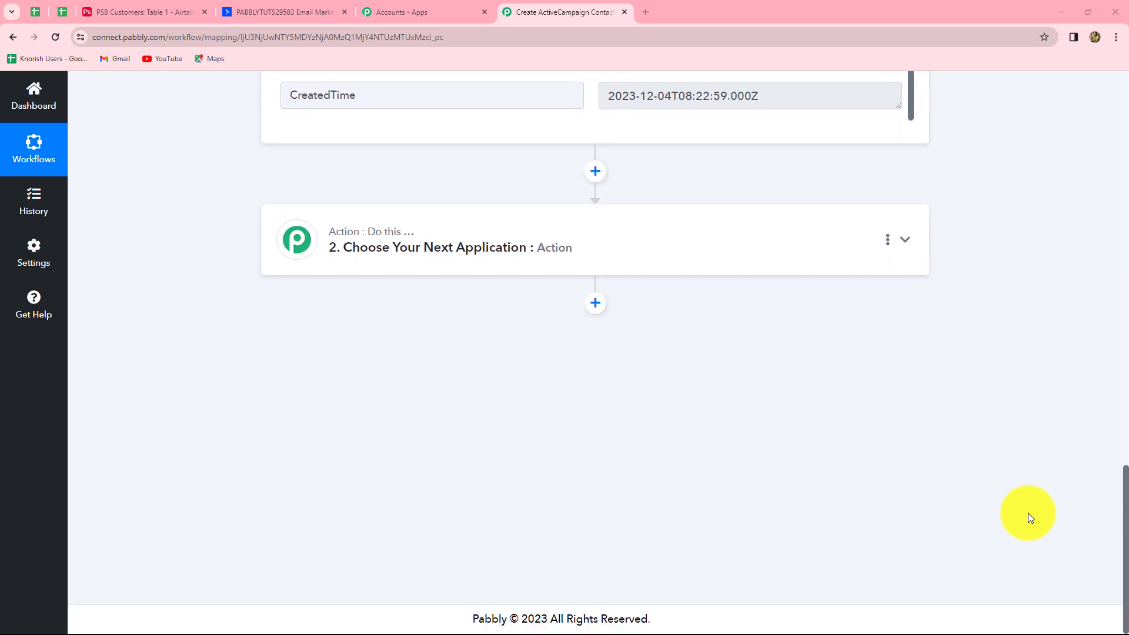
left_click(521, 247)
scroll(522, 248, "up", 5)
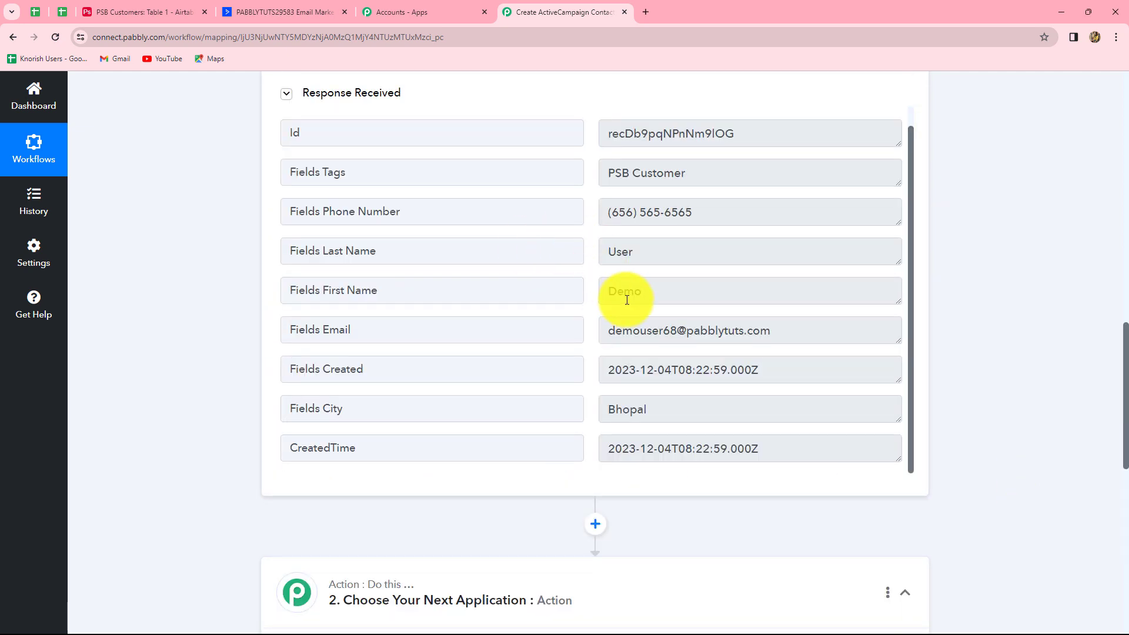
left_click(694, 175)
left_click_drag(694, 176, 545, 185)
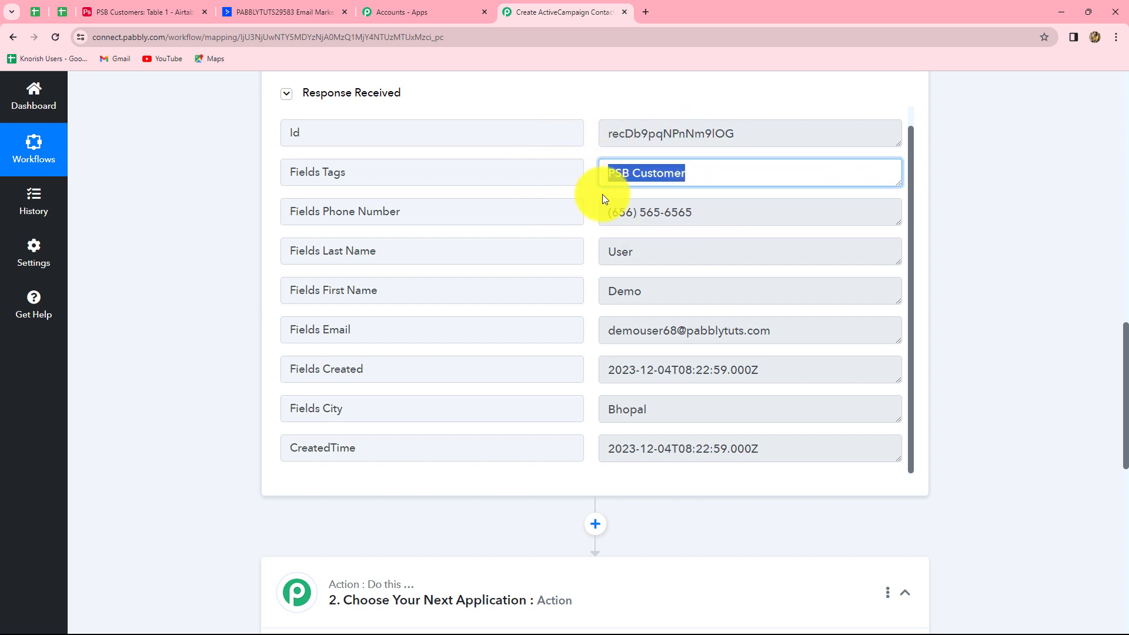
scroll(1011, 365, "down", 9)
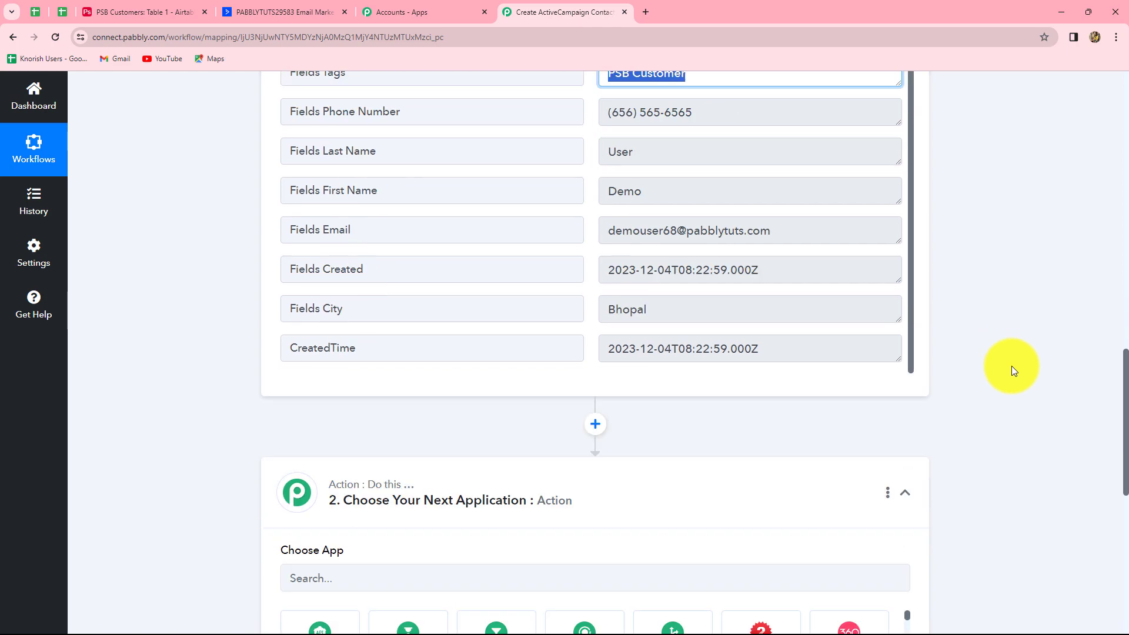
Pick ActiveCampaign (searched 'activ') with the Search Tag event, then start connecting an account
scroll(360, 202, "up", 1)
left_click(359, 212)
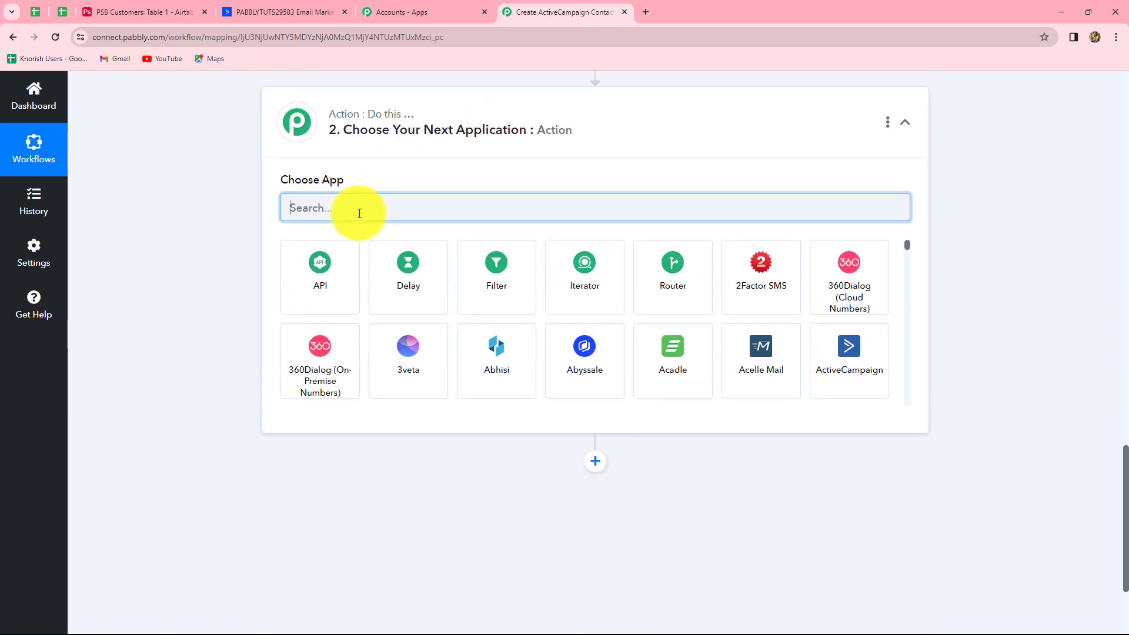
type("activ")
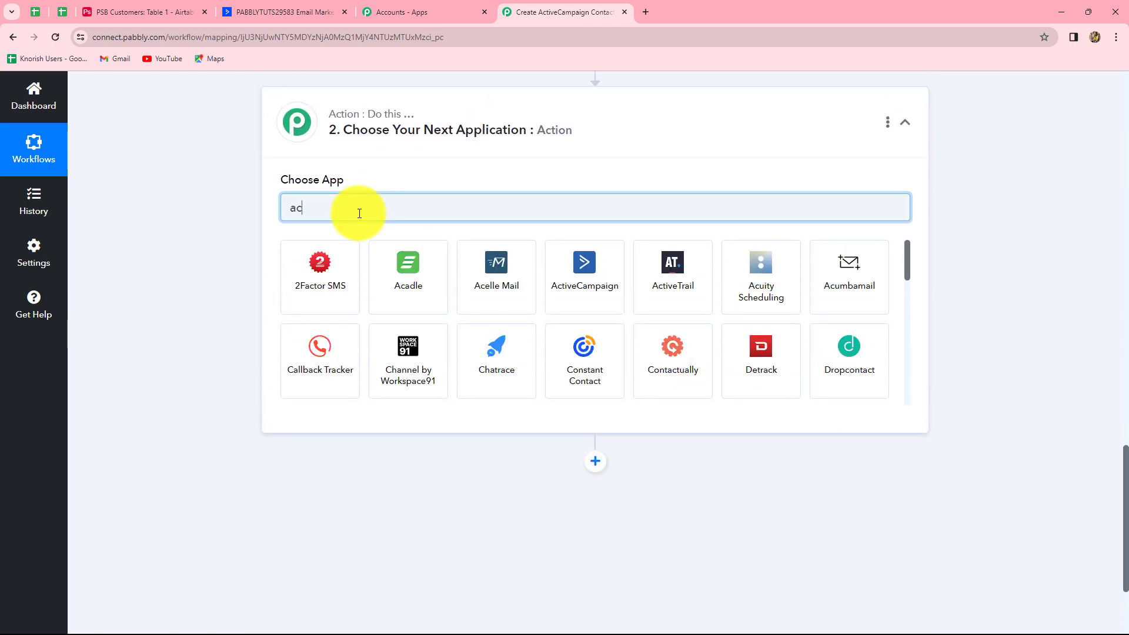
left_click(339, 261)
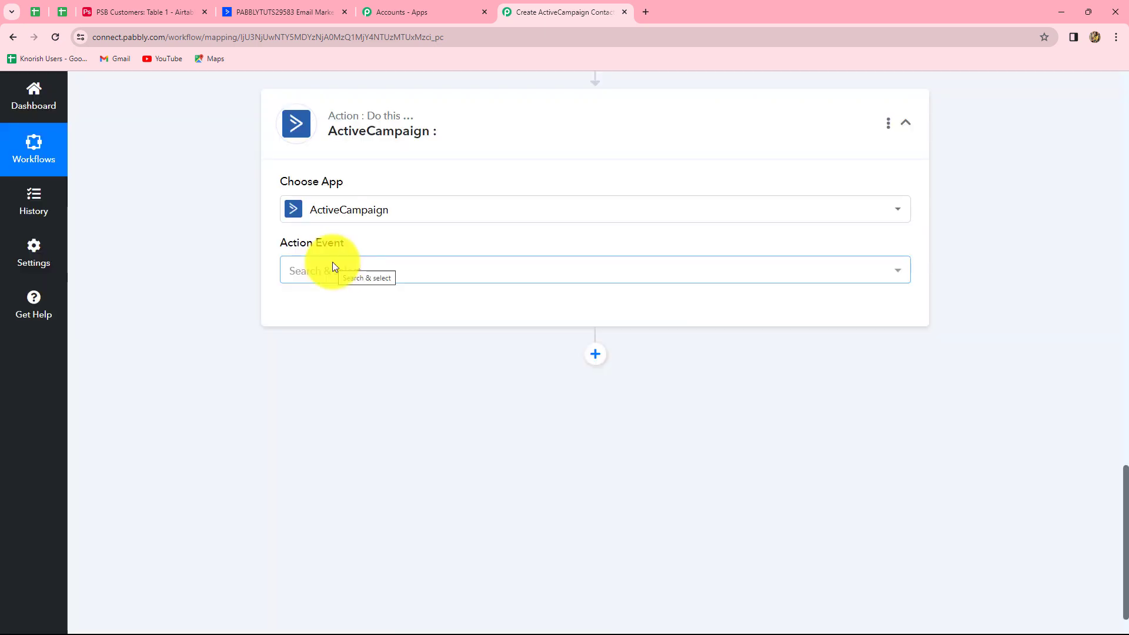
left_click(333, 264)
scroll(355, 447, "down", 5)
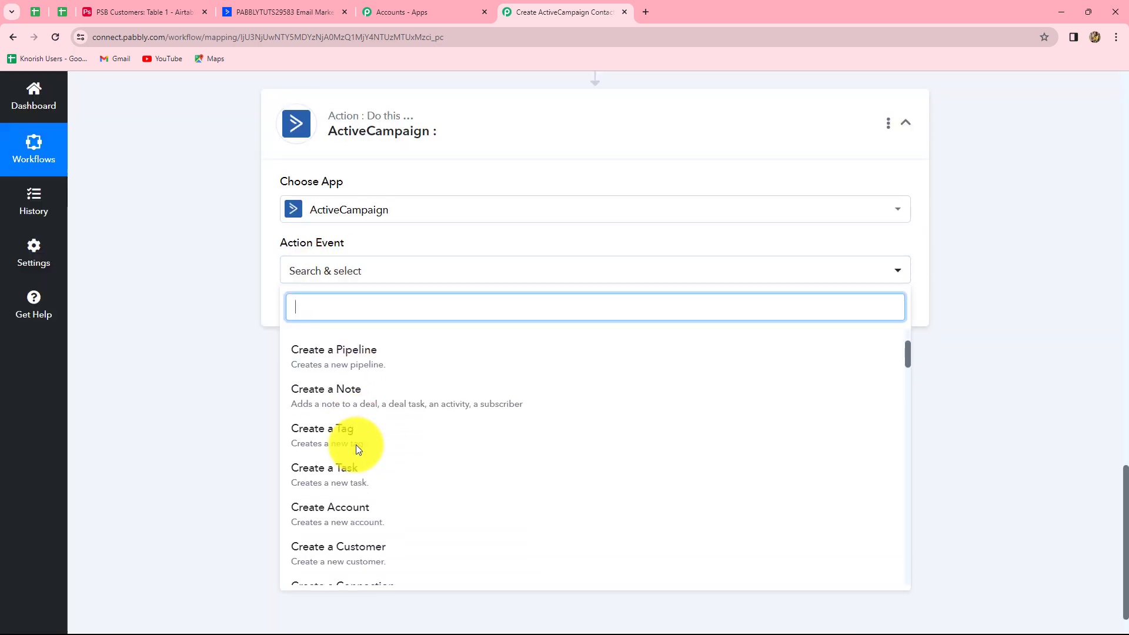
type("se")
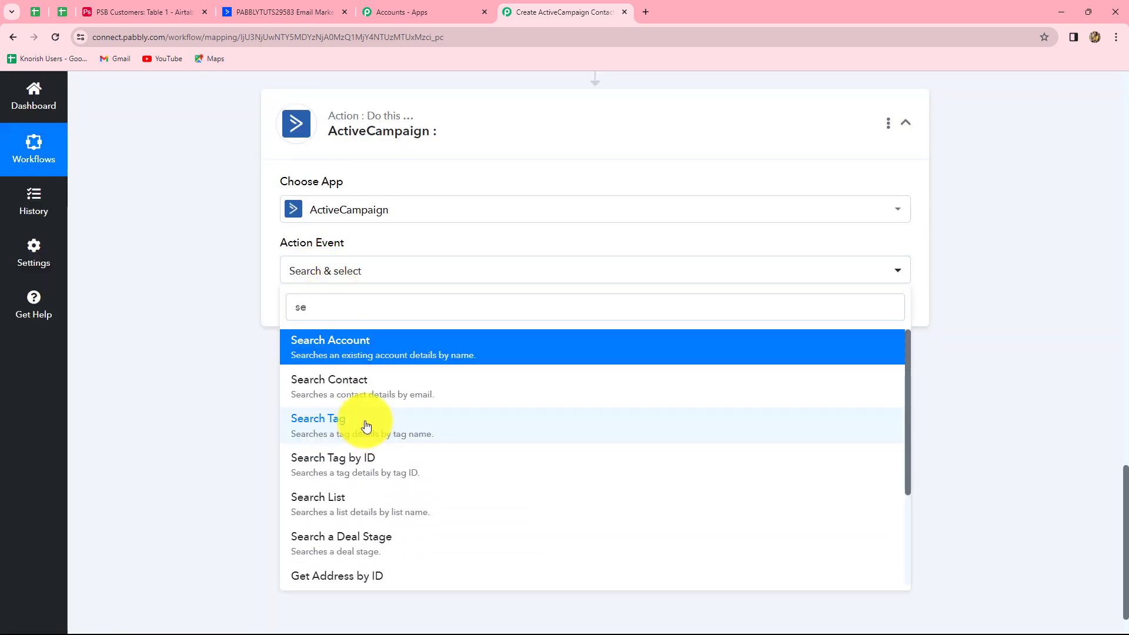
left_click(366, 427)
left_click(319, 323)
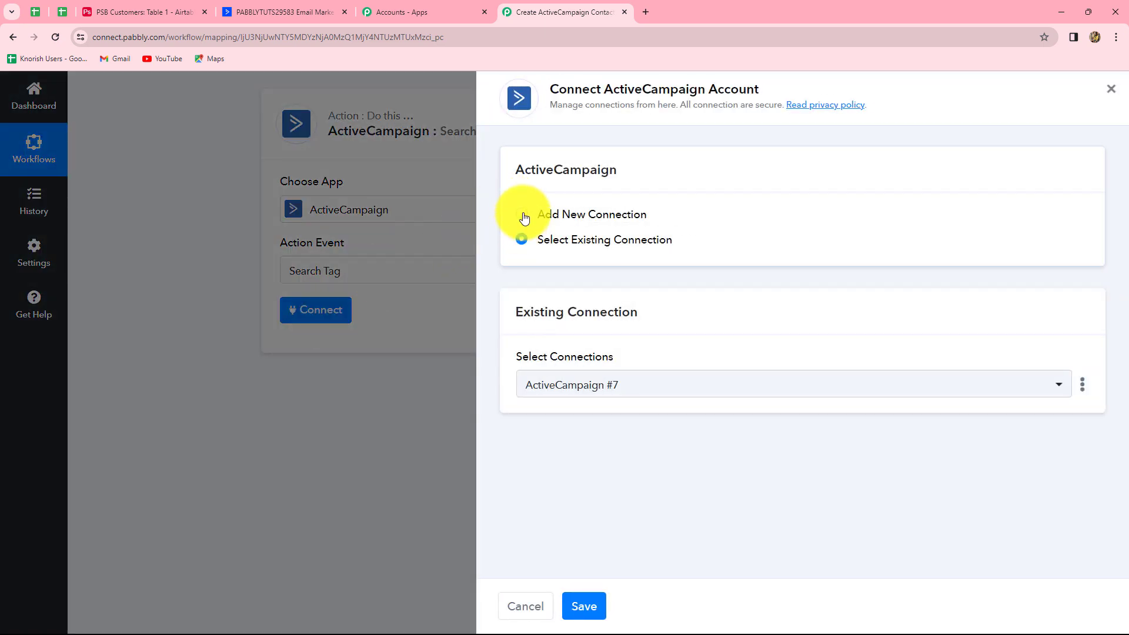
Choose Add New Connection (ActiveCampaign #8), then switch to the ActiveCampaign account
left_click(524, 216)
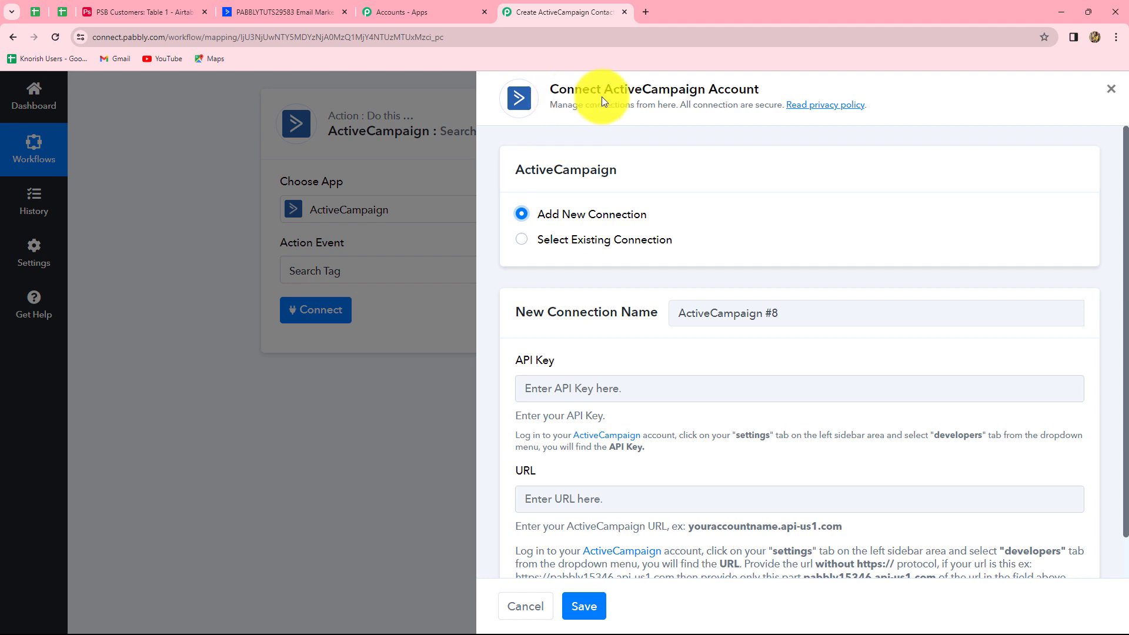
scroll(683, 399, "down", 1)
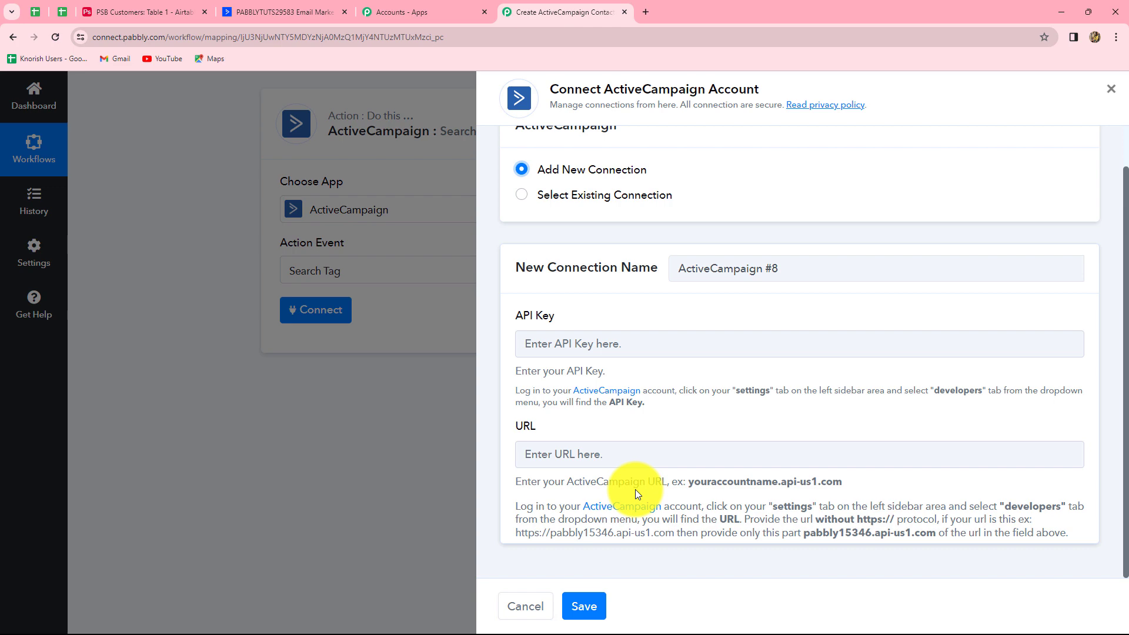
left_click(282, 12)
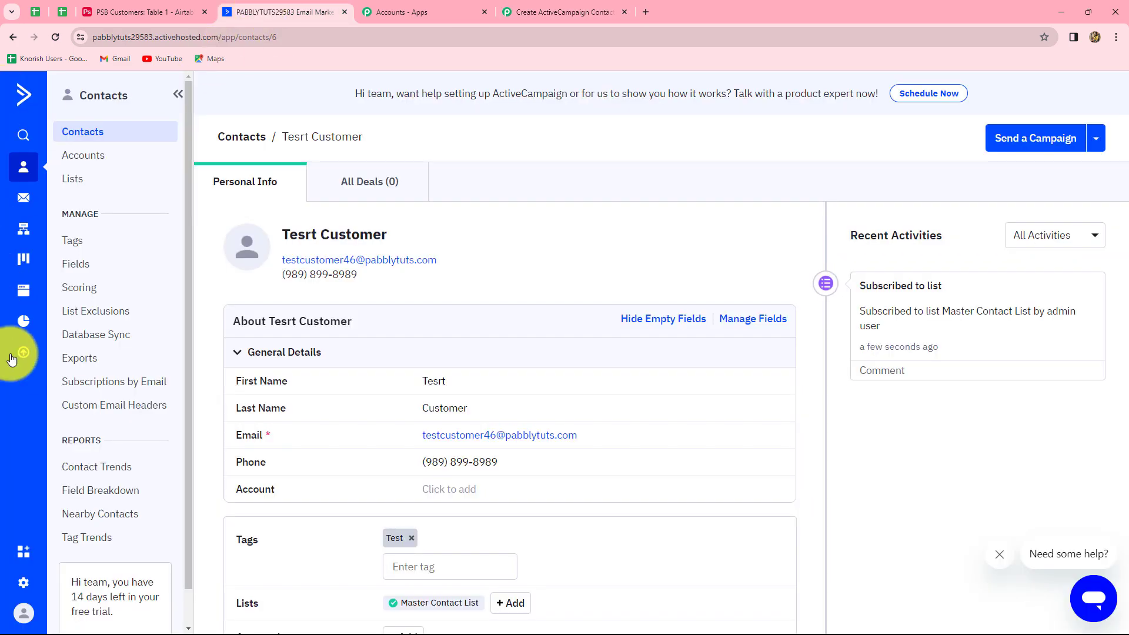
Copy the API URL from ActiveCampaign's Settings > Developer page and return to Pabbly Connect
left_click(20, 584)
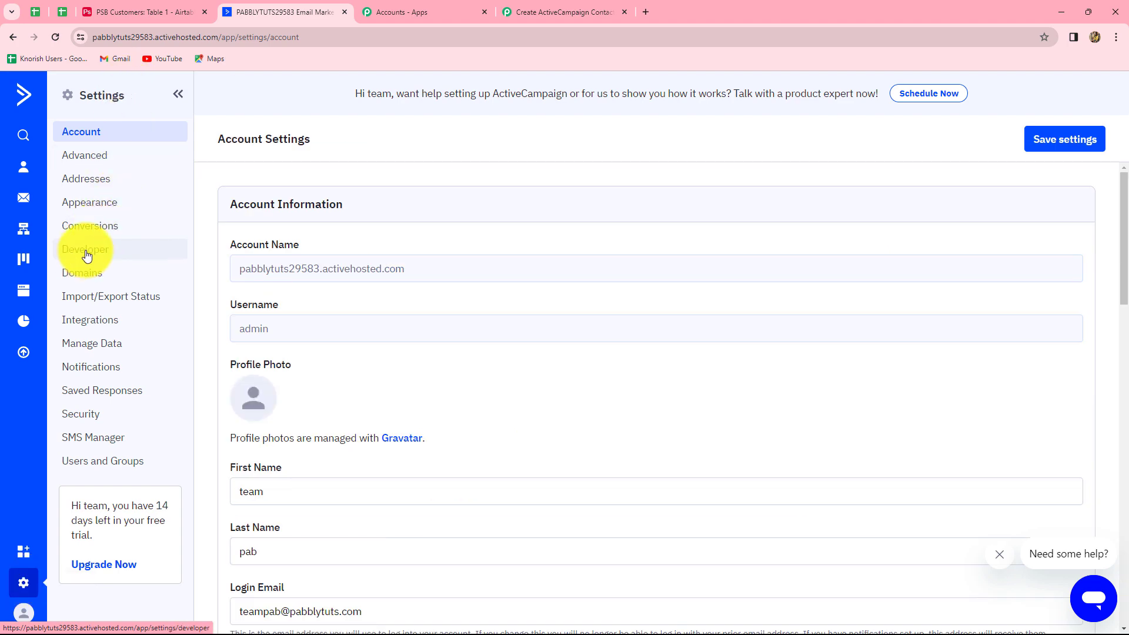
left_click(81, 250)
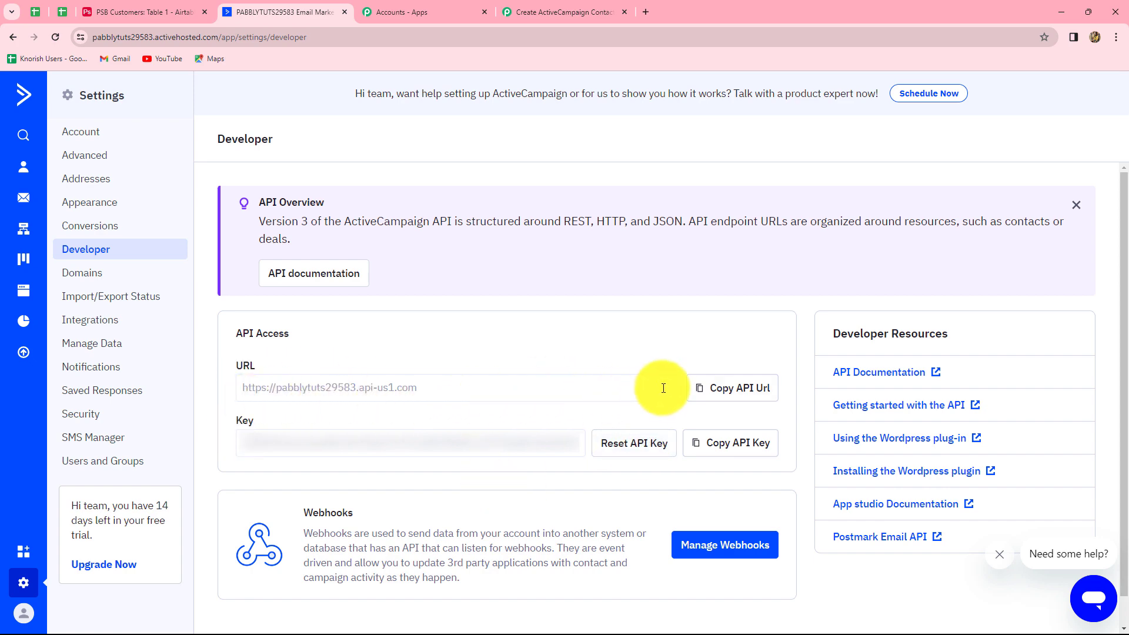
left_click(715, 387)
left_click(563, 8)
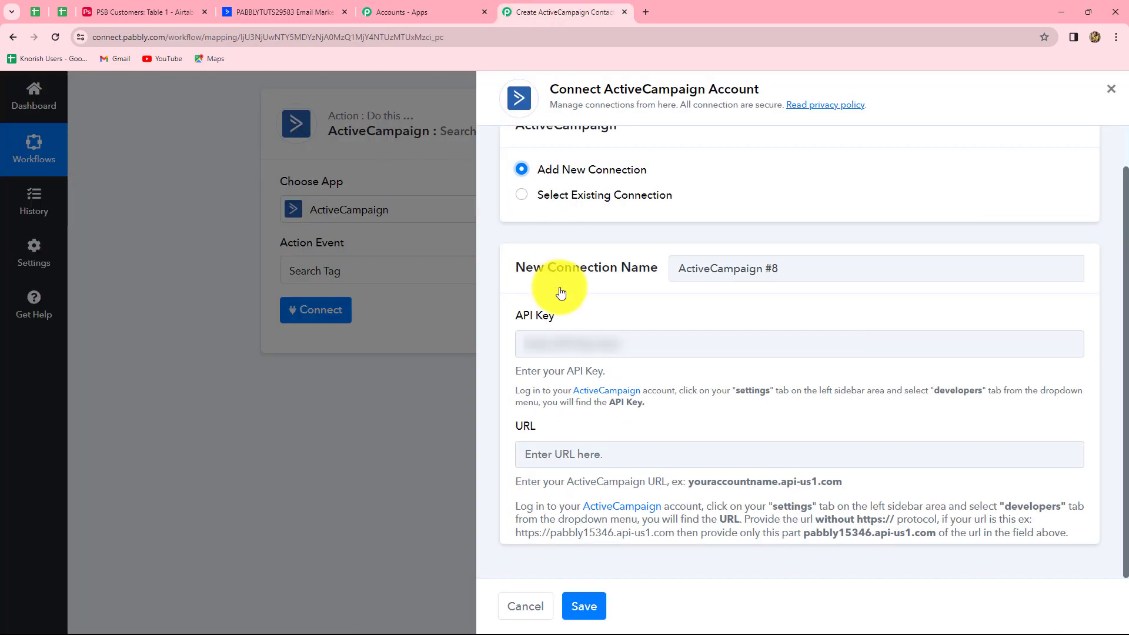
left_click(562, 452)
key("ctrl+v")
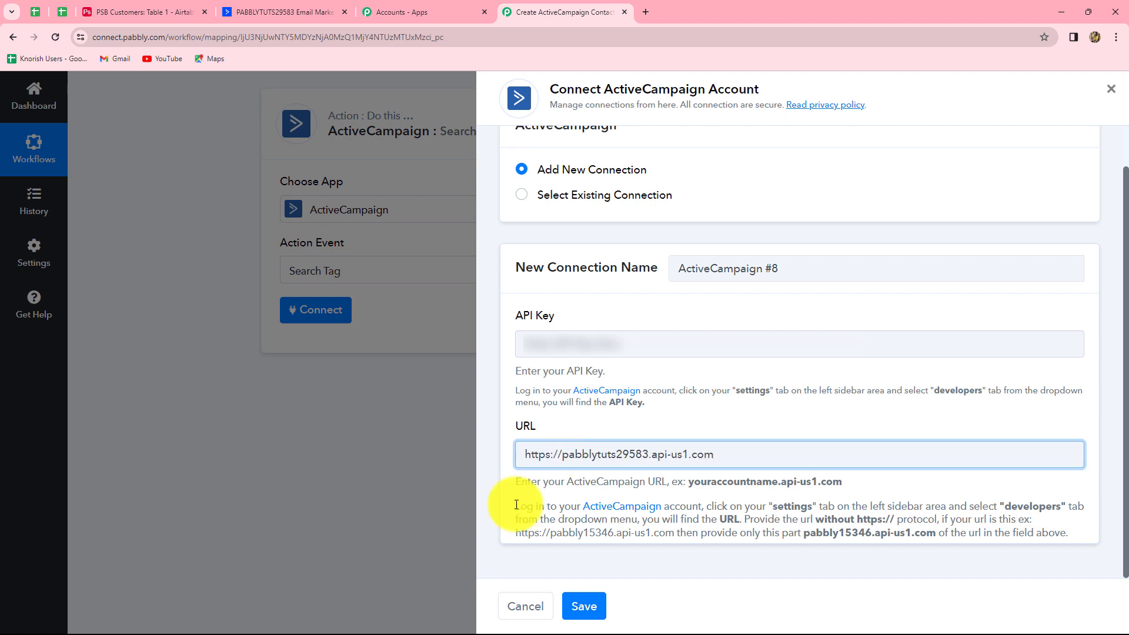
left_click_drag(516, 500, 721, 542)
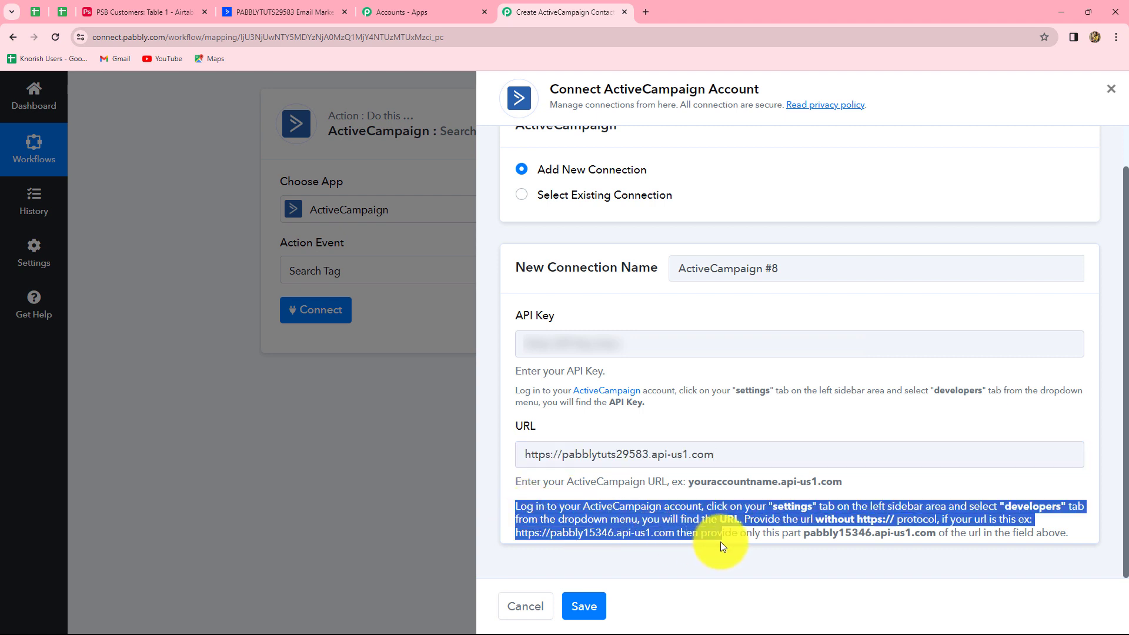
left_click(716, 499)
left_click(561, 456)
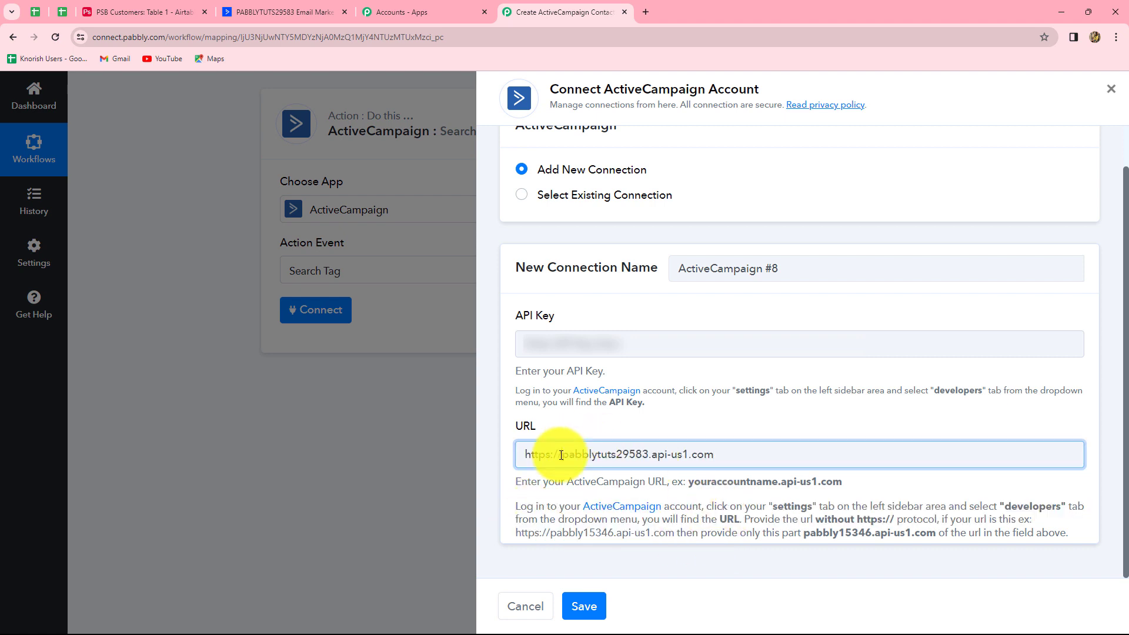
key("BackSpace")
key("BackSpace")
key("BackSpace")
key("BackSpace")
key("BackSpace")
key("BackSpace")
key("BackSpace")
key("BackSpace")
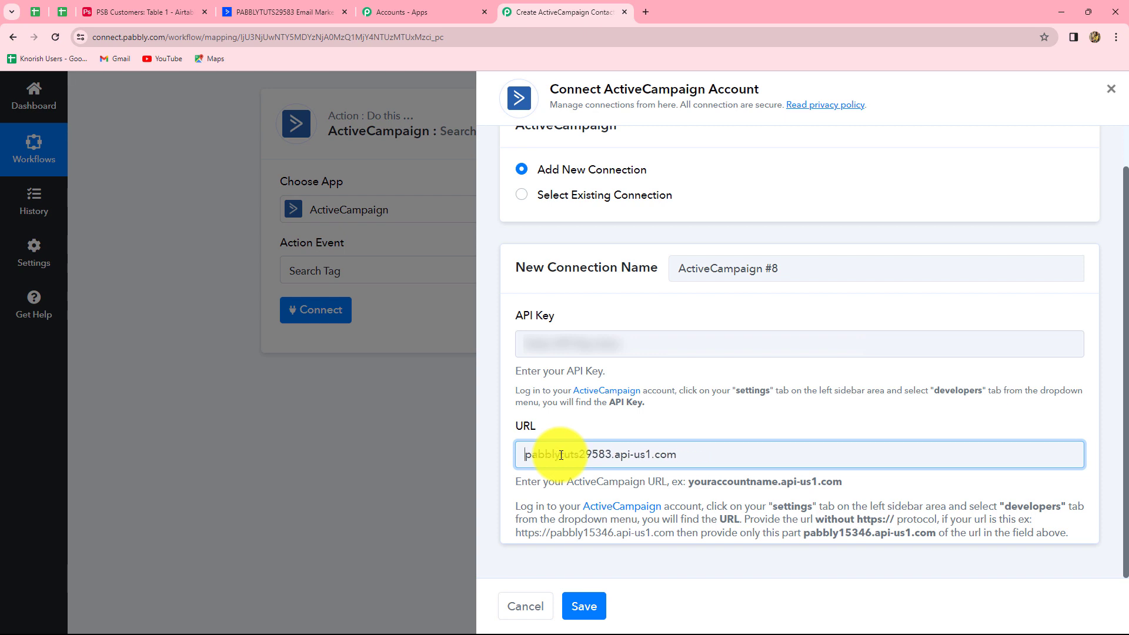
left_click(579, 344)
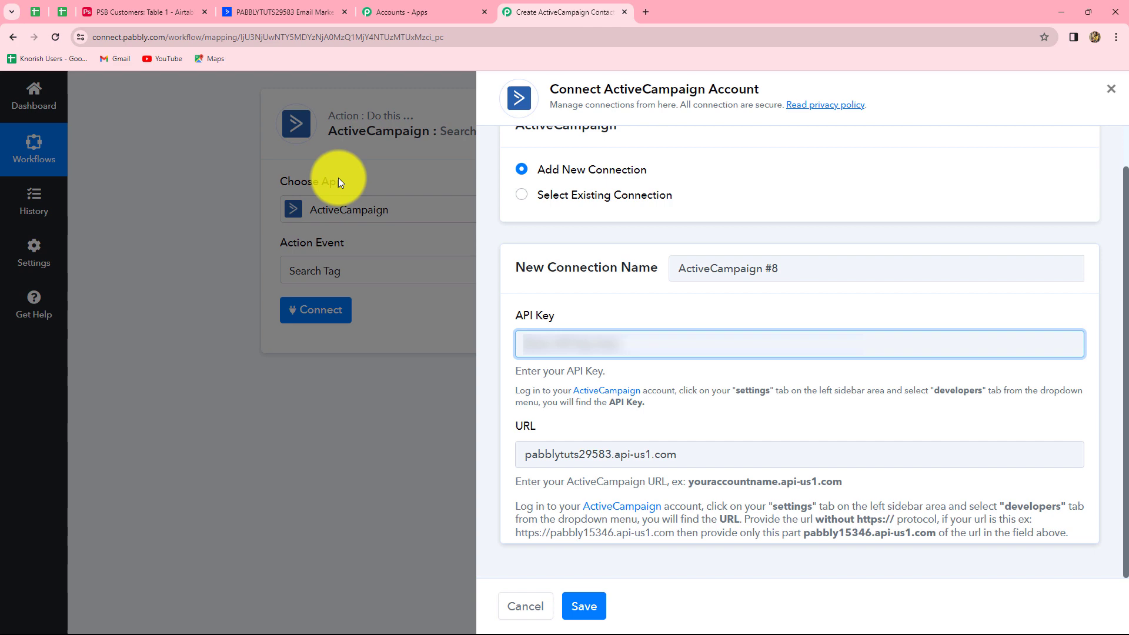
Reset the ActiveCampaign API key, copy the new key, and paste it into Pabbly's API Key field
left_click(275, 6)
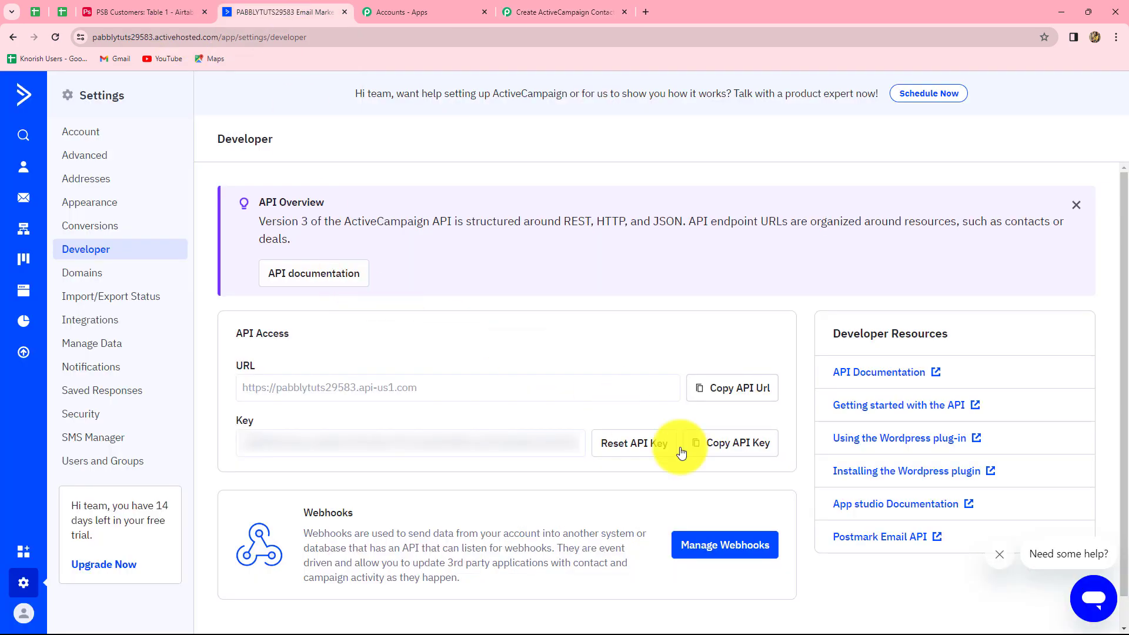
left_click(624, 445)
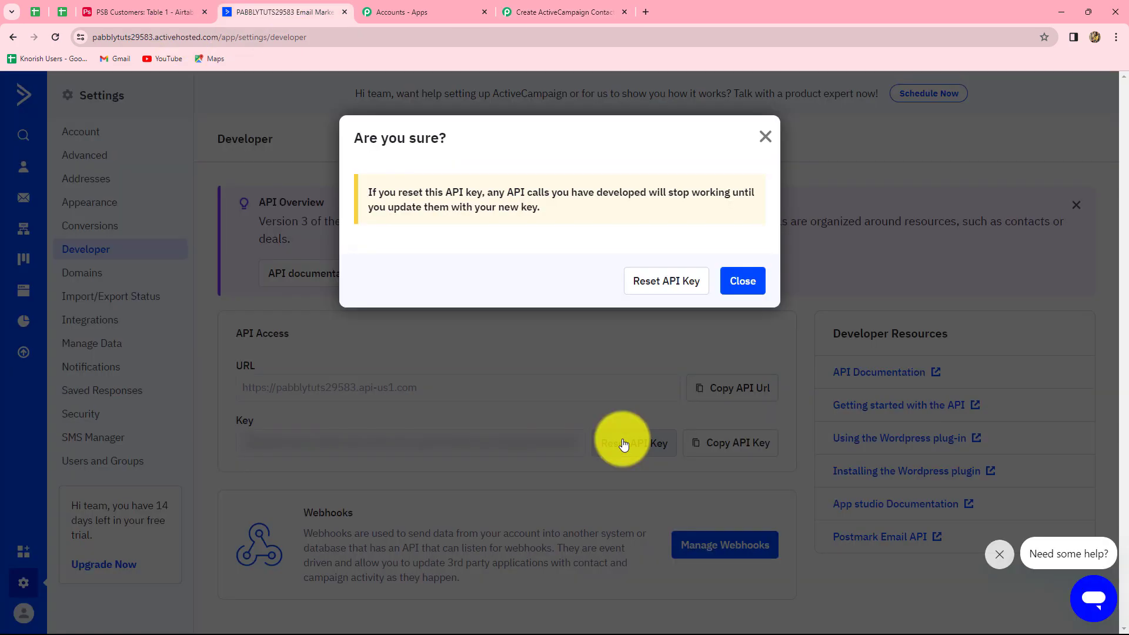
left_click(745, 276)
left_click(712, 448)
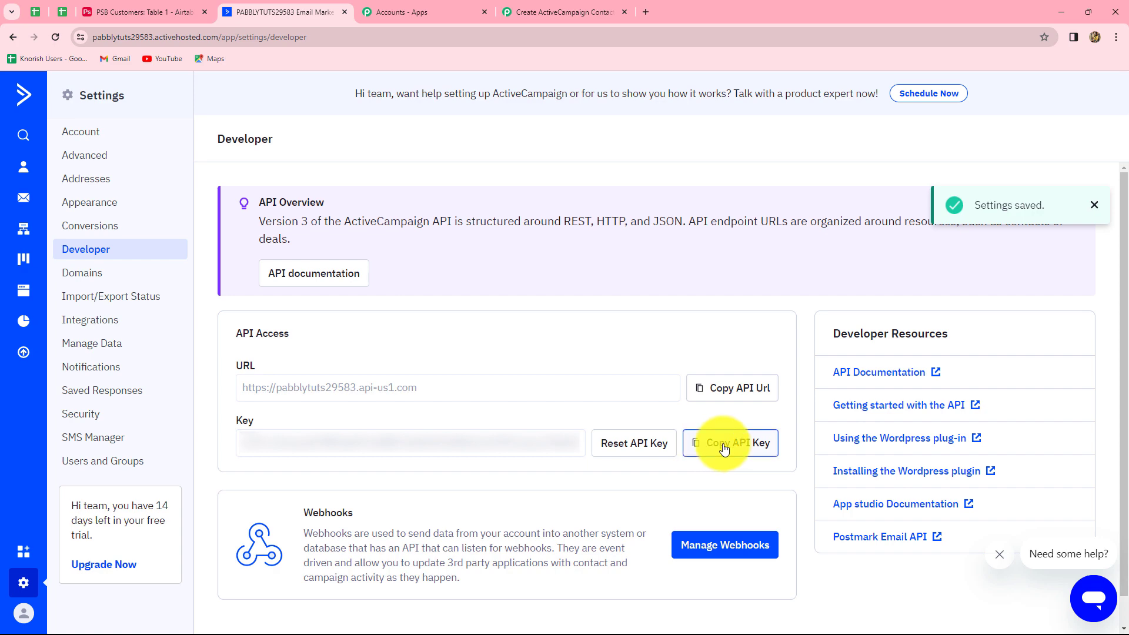
left_click(532, 1)
key("ctrl+v")
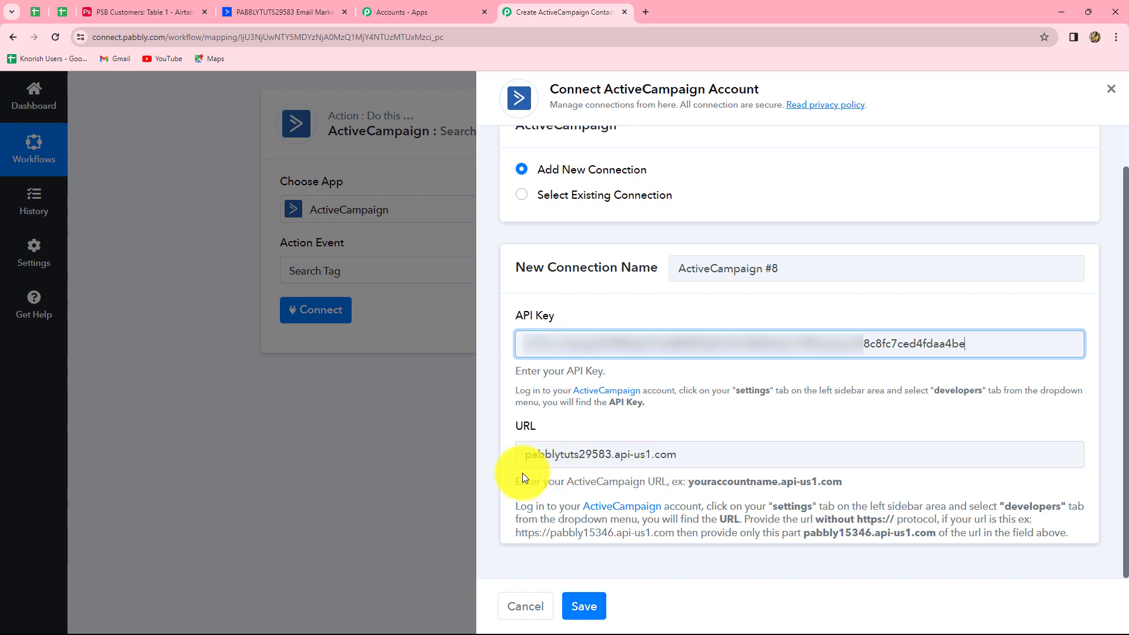
Save the ActiveCampaign #8 connection and click into the Search Tag step's empty Tag Name field
left_click(584, 606)
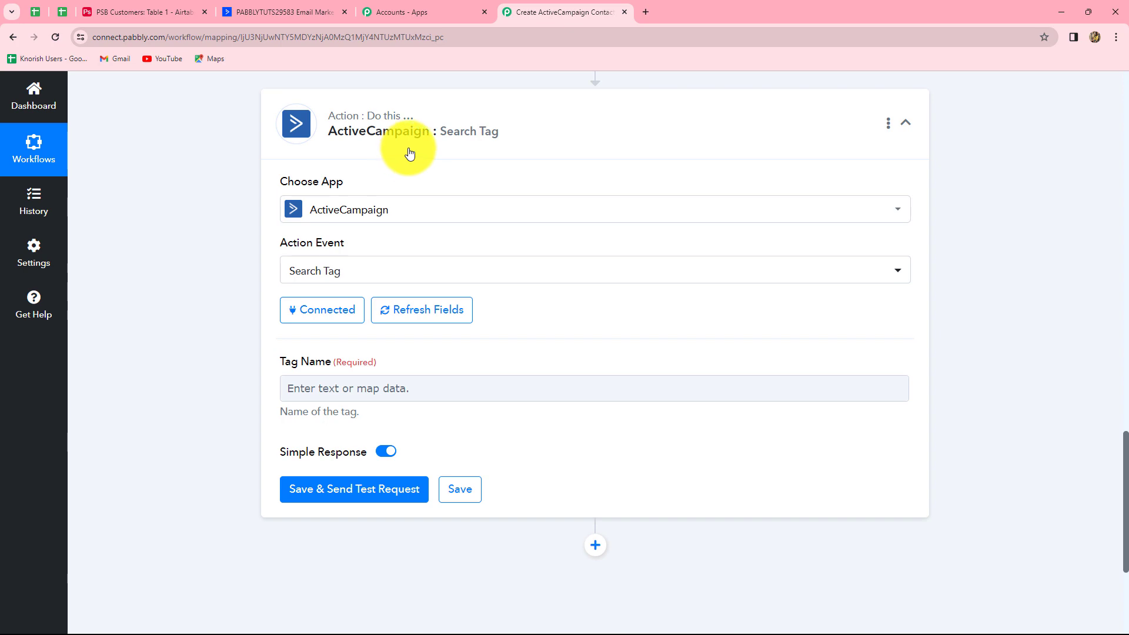
left_click(318, 388)
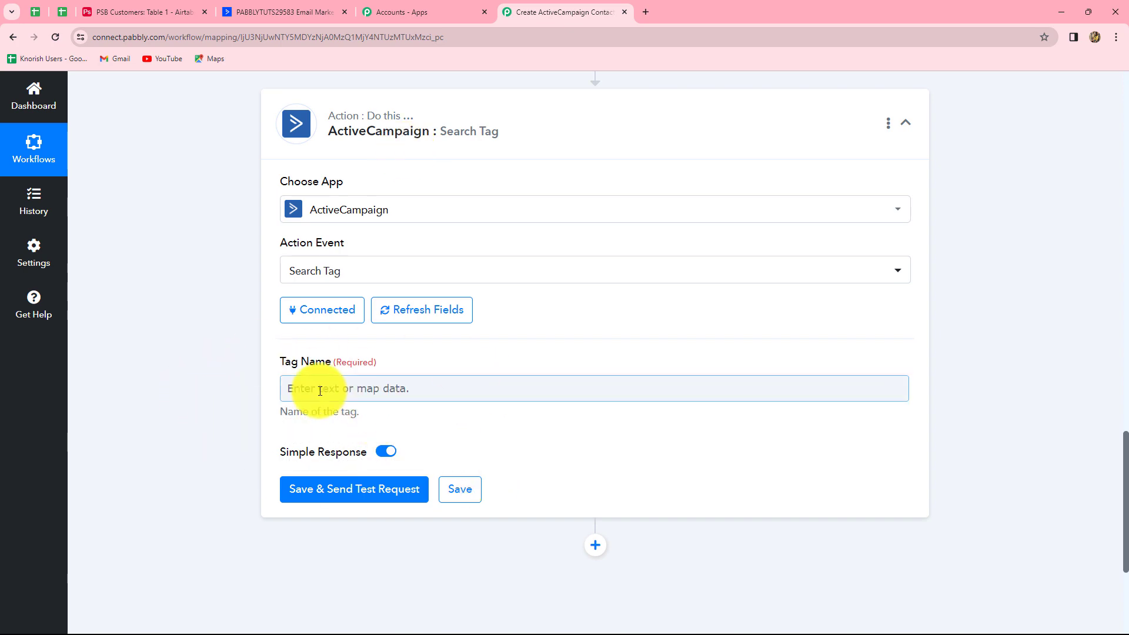
Map the Airtable record's Fields Tags value (PSB Customer) into the Search Tag step's Tag Name
scroll(450, 393, "down", 2)
scroll(449, 398, "up", 10)
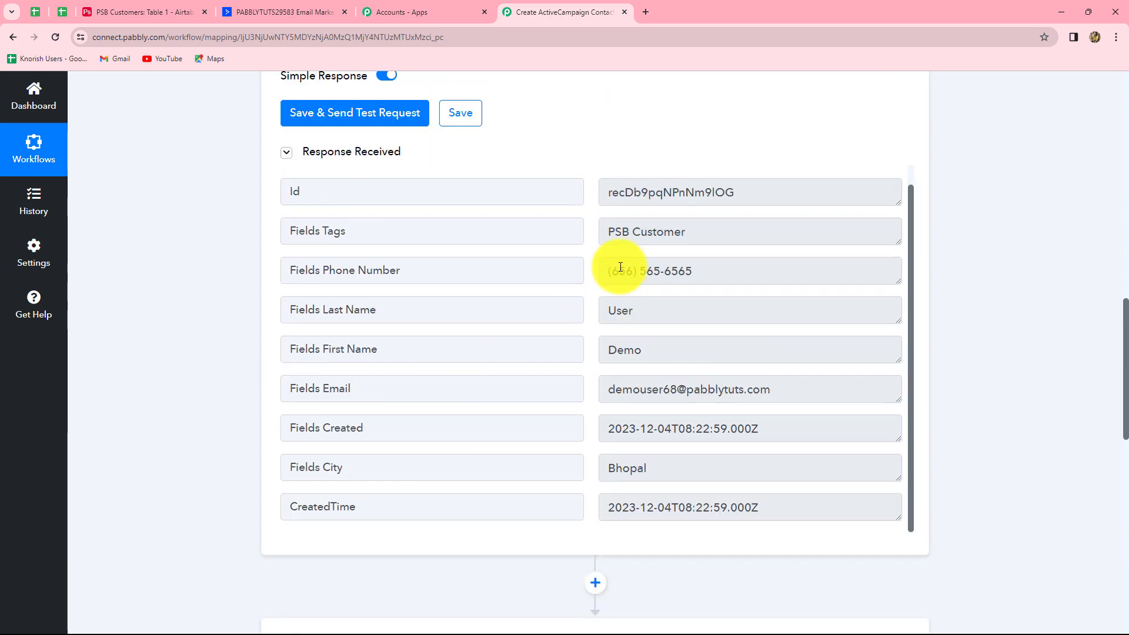
left_click_drag(612, 231, 748, 240)
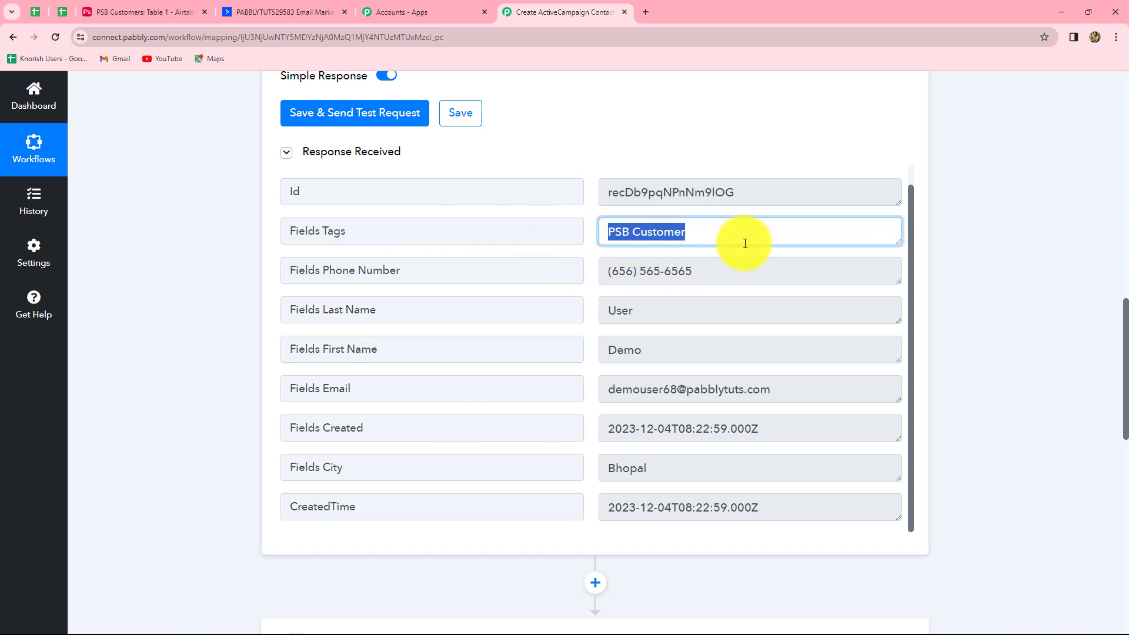
scroll(1016, 303, "down", 10)
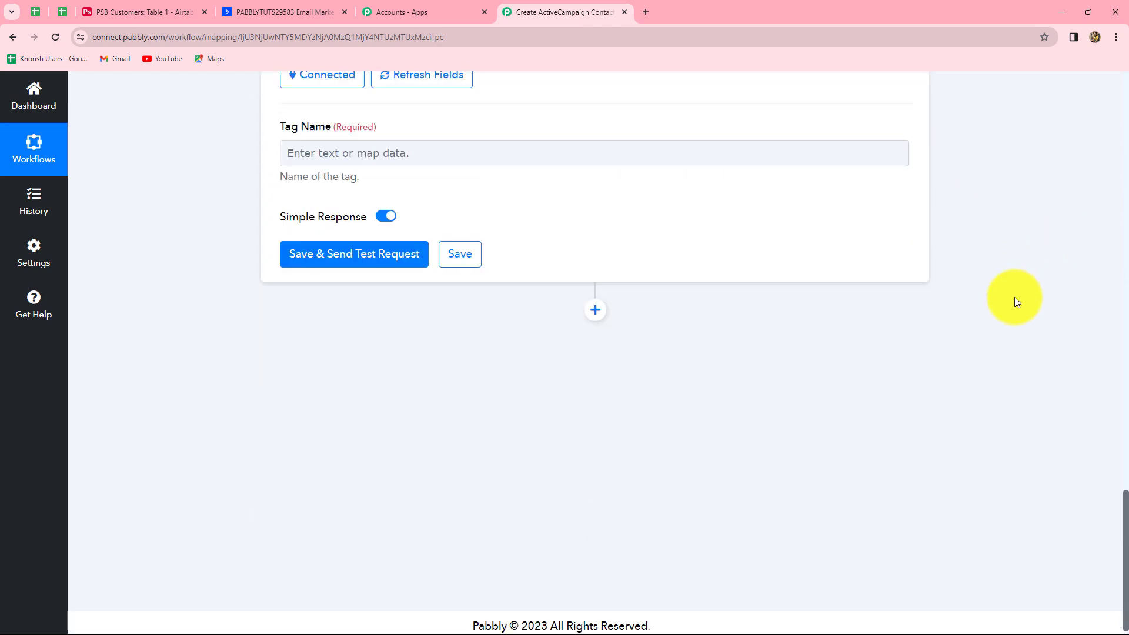
scroll(397, 271, "up", 2)
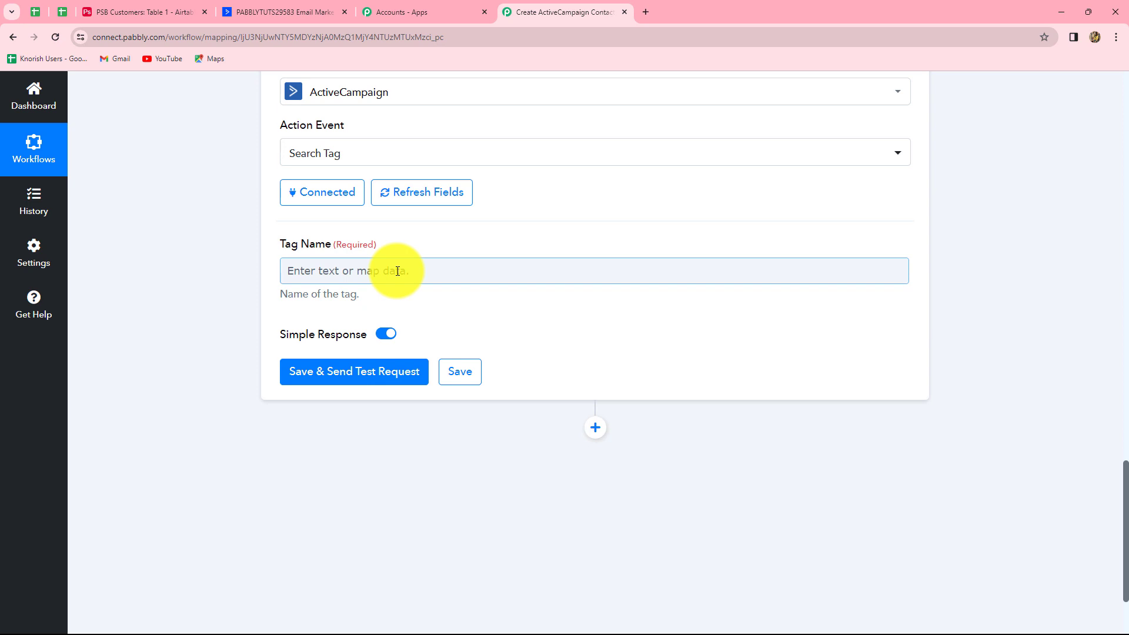
left_click(397, 271)
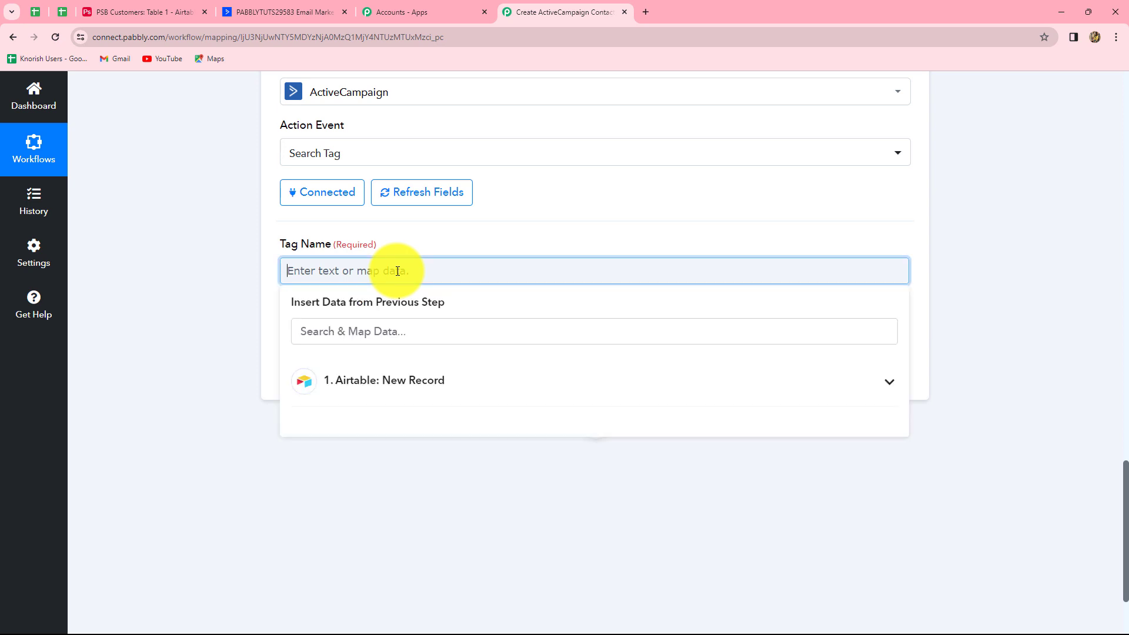
left_click(416, 383)
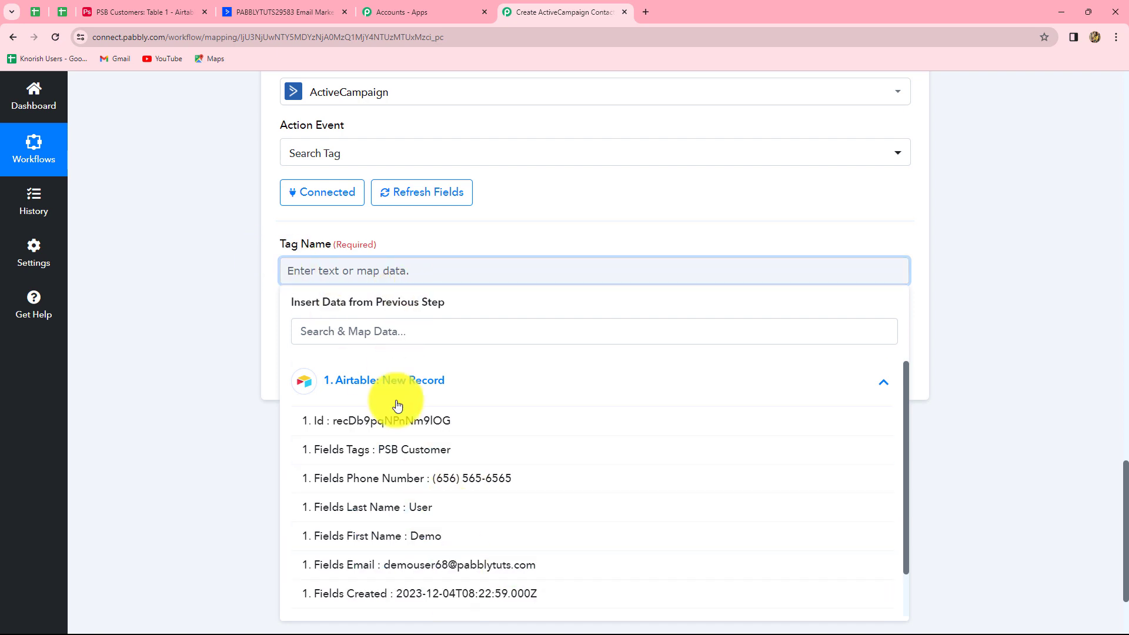
left_click(405, 456)
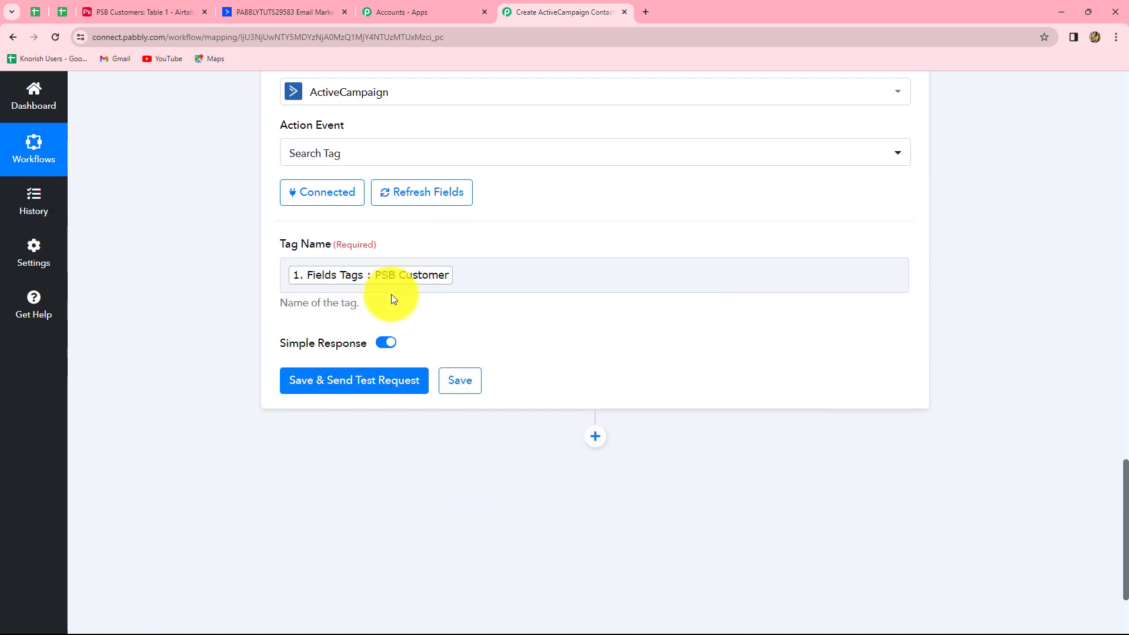
left_click(143, 13)
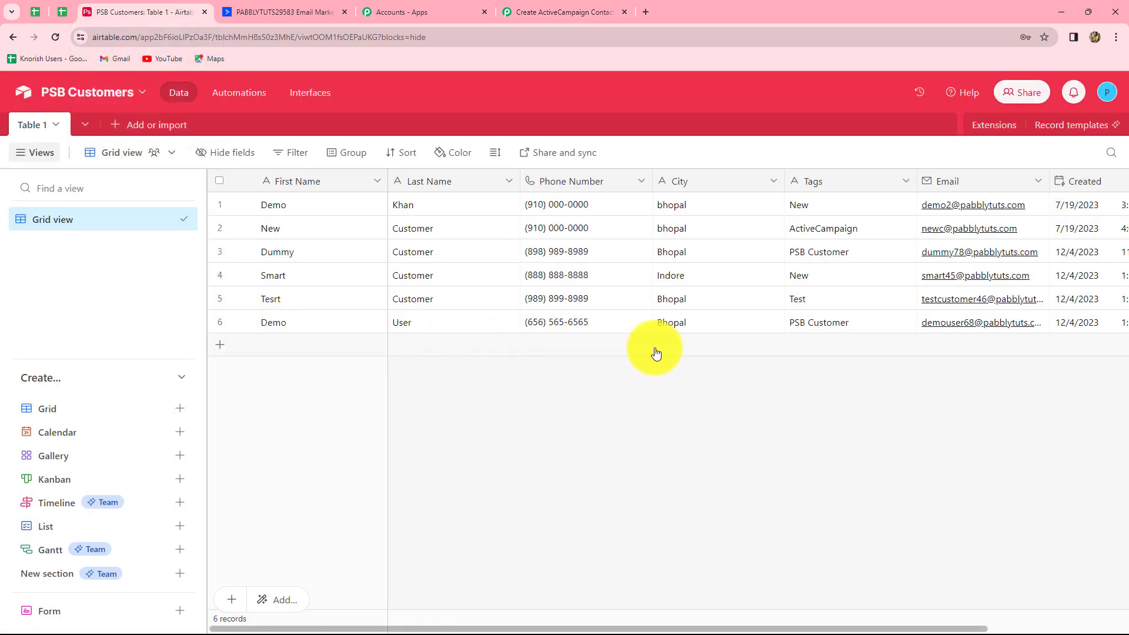
left_click(545, 14)
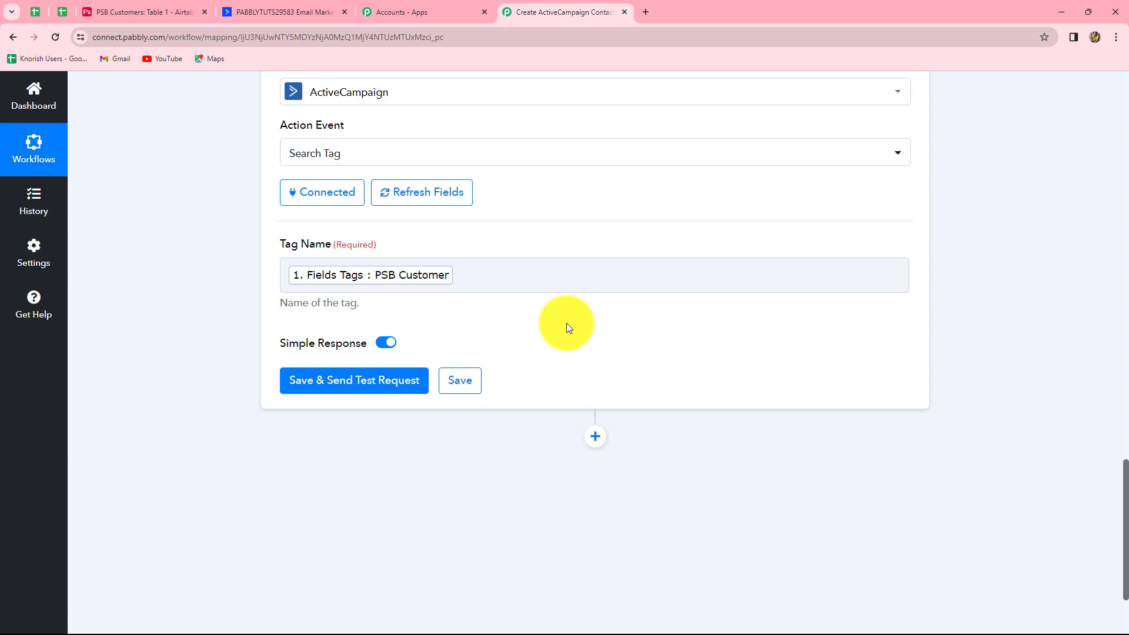
Save and test the Search Tag step, confirming it finds PSB Customer with Id 8 and Meta Total 1
left_click(346, 384)
scroll(998, 416, "down", 4)
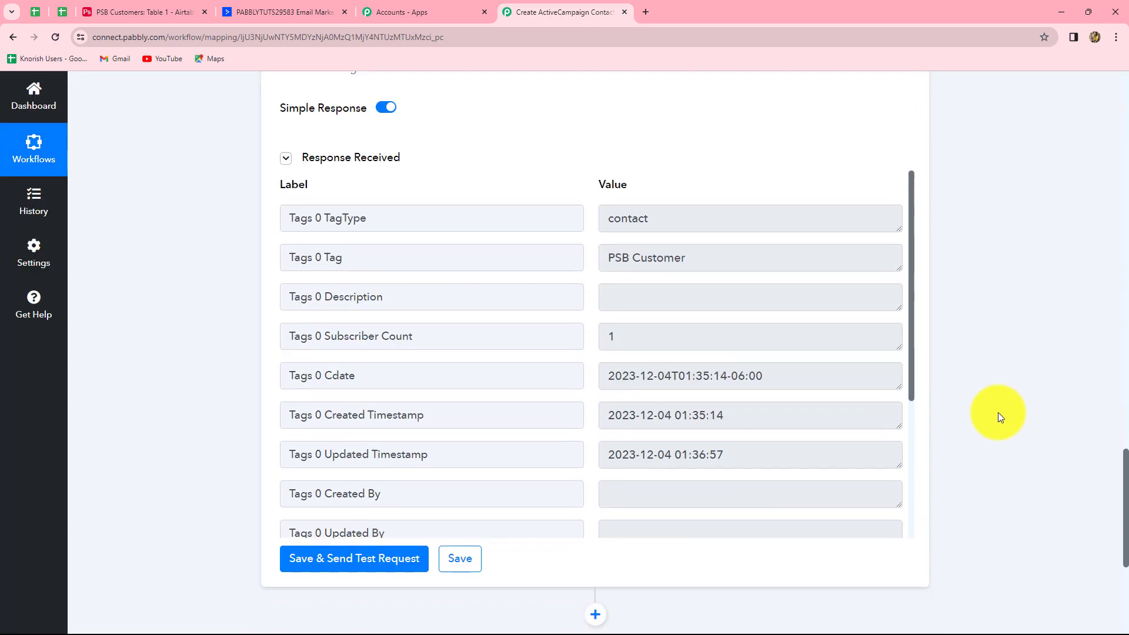
scroll(686, 393, "down", 4)
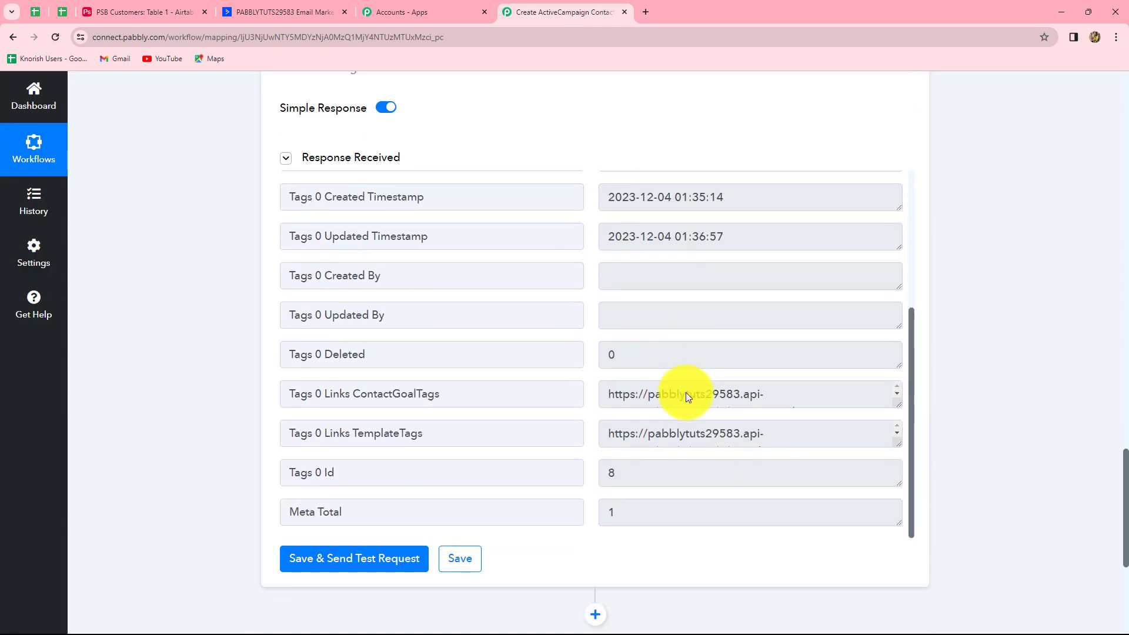
left_click(617, 513)
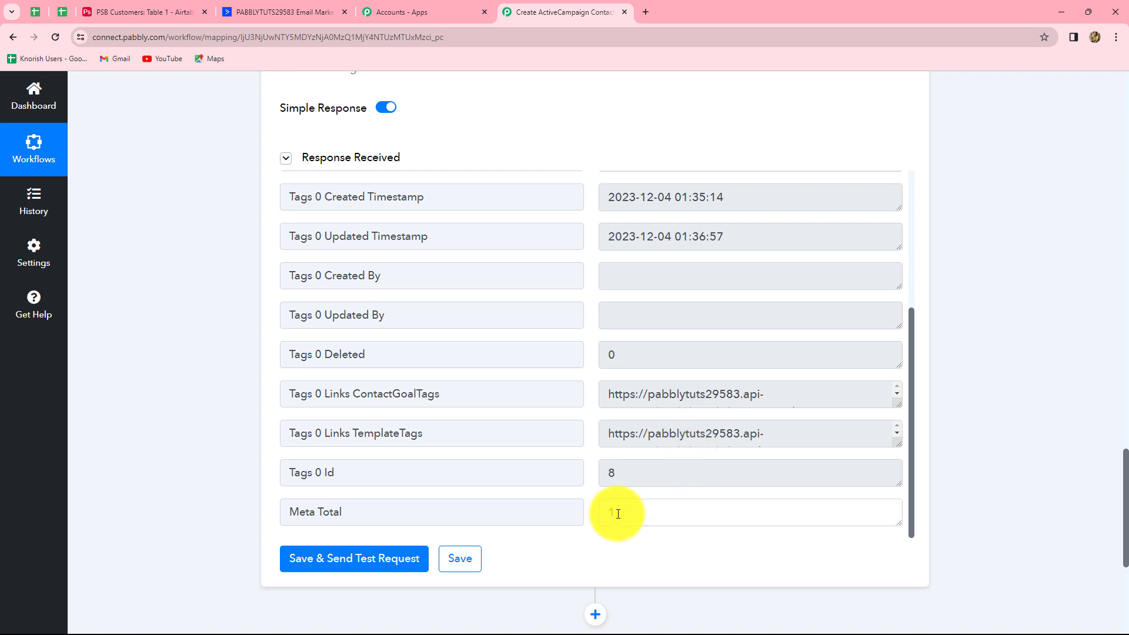
left_click_drag(618, 514, 609, 517)
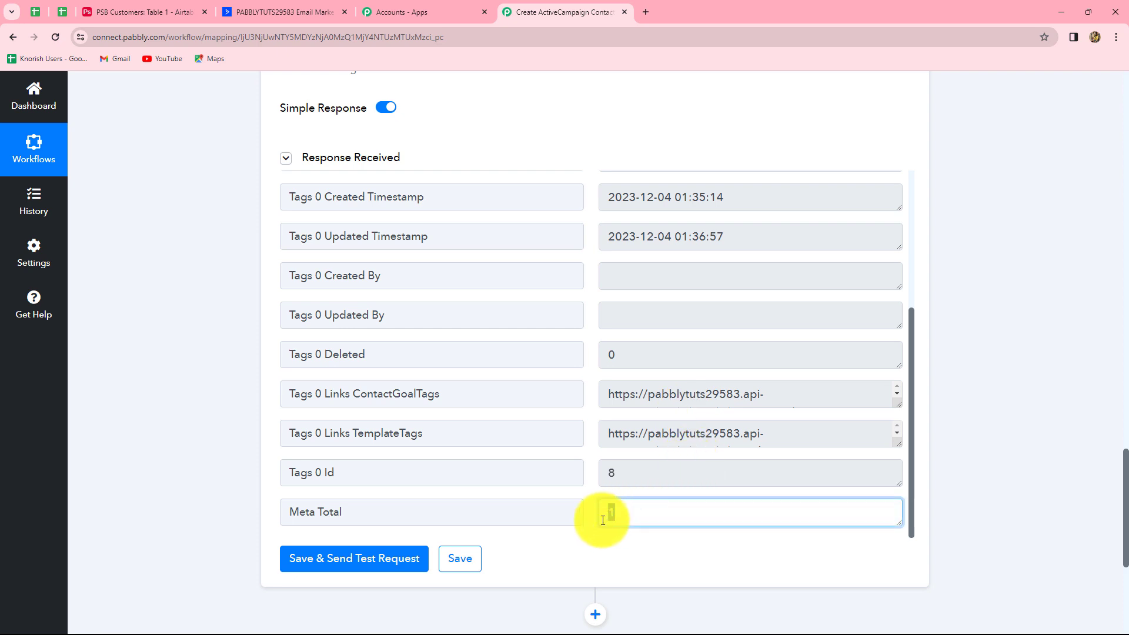
scroll(981, 398, "up", 3)
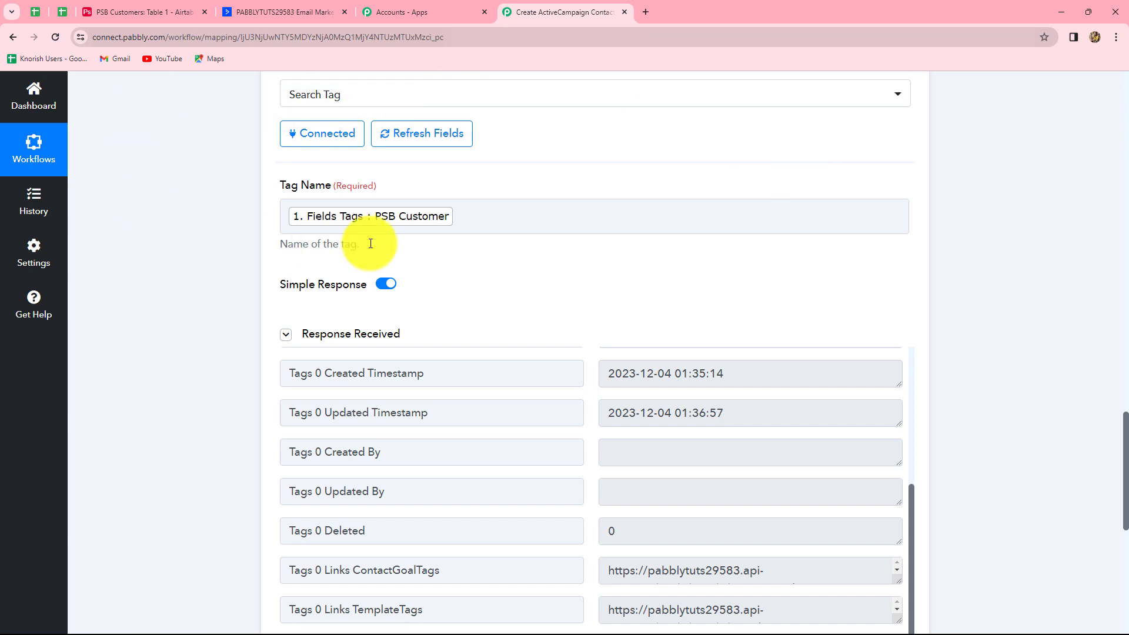
scroll(1008, 335, "up", 2)
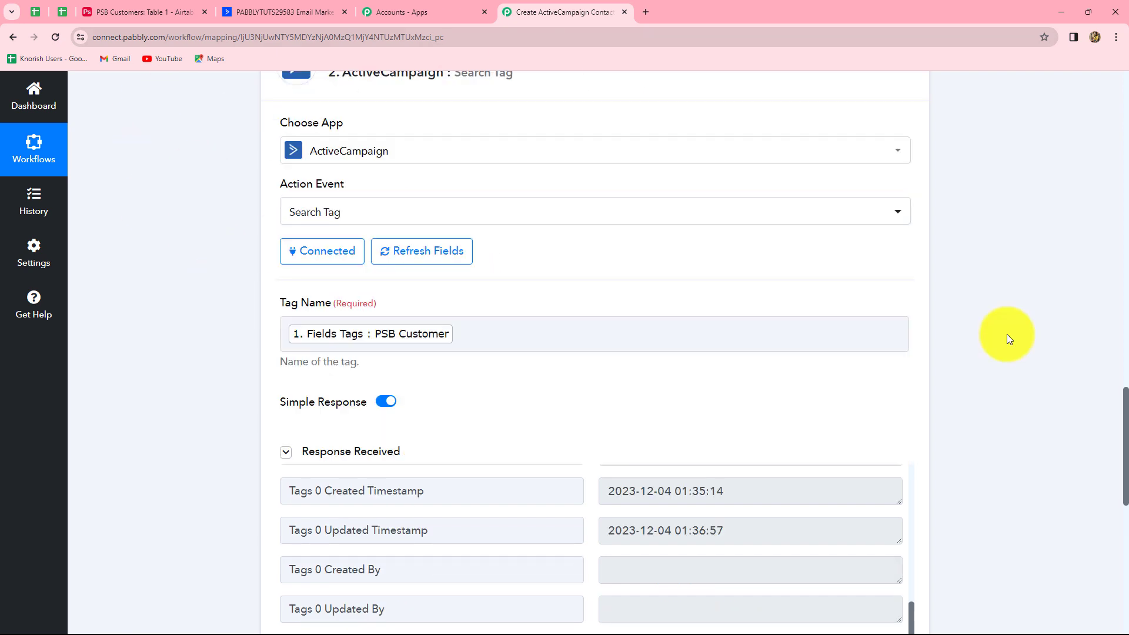
scroll(1008, 338, "down", 2)
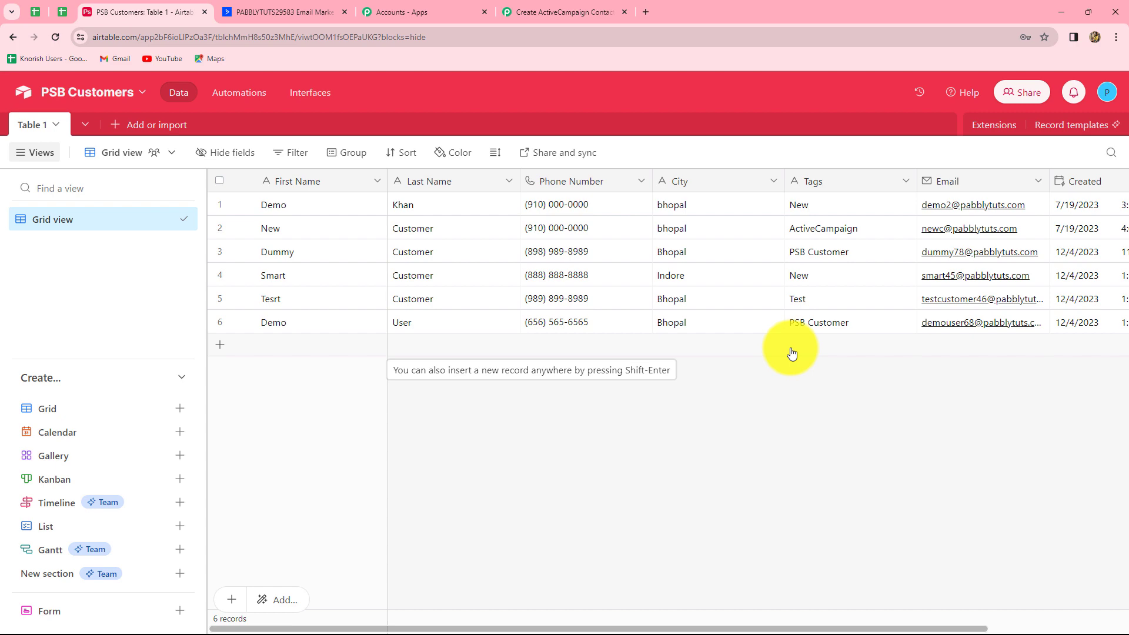
left_click(581, 15)
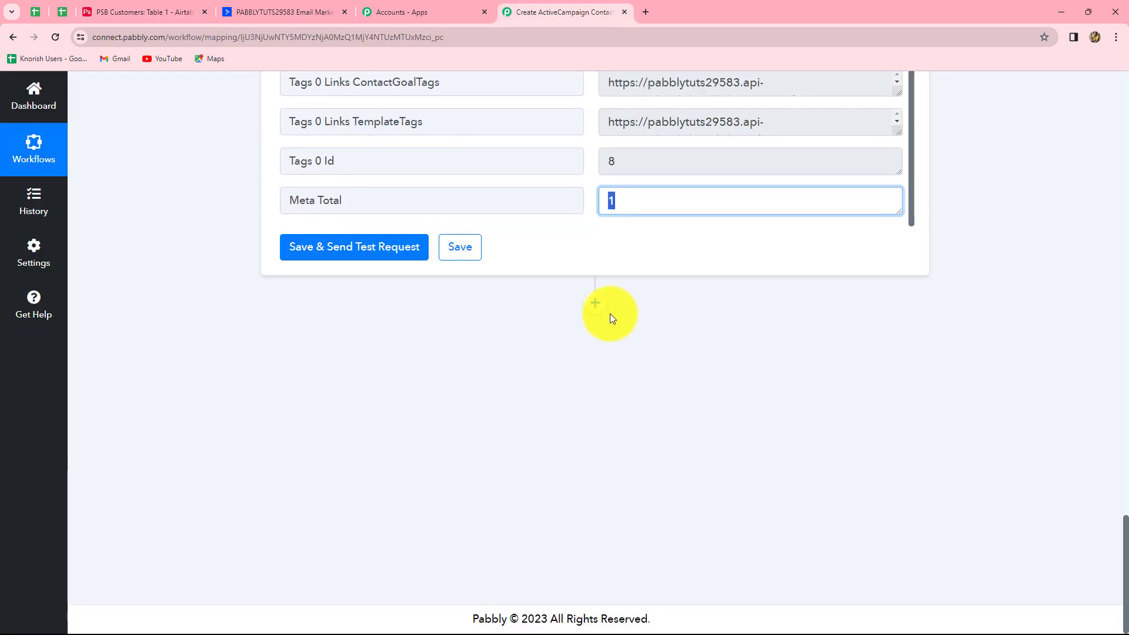
Add a Router by Pabbly step with the Conditionally Run event, creating Route 1 and Route 2
left_click(594, 304)
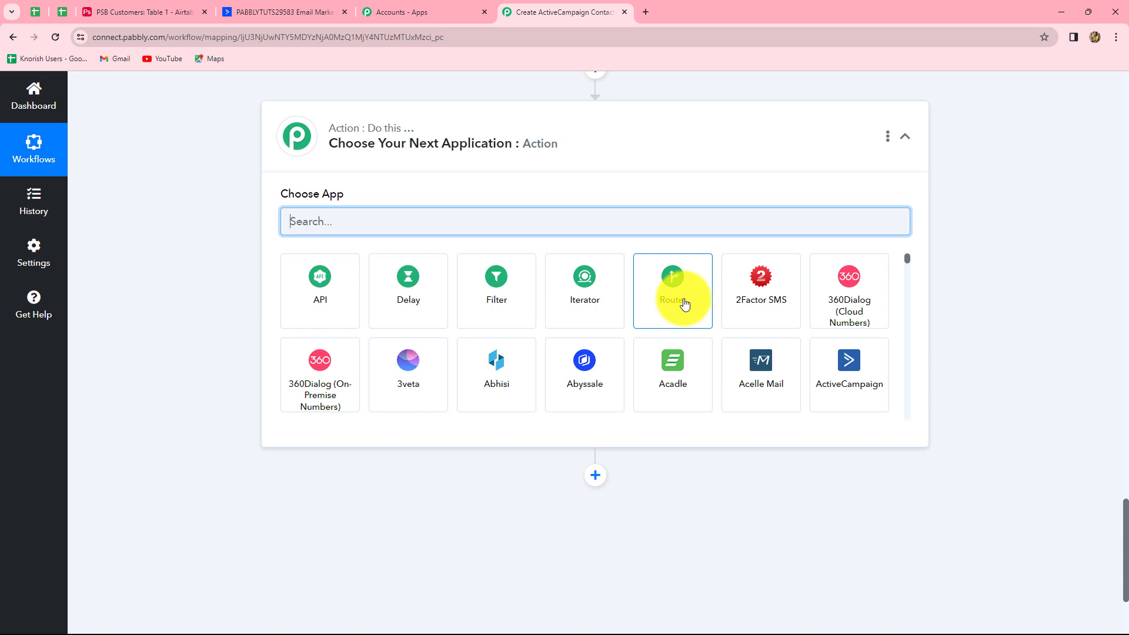
left_click(684, 303)
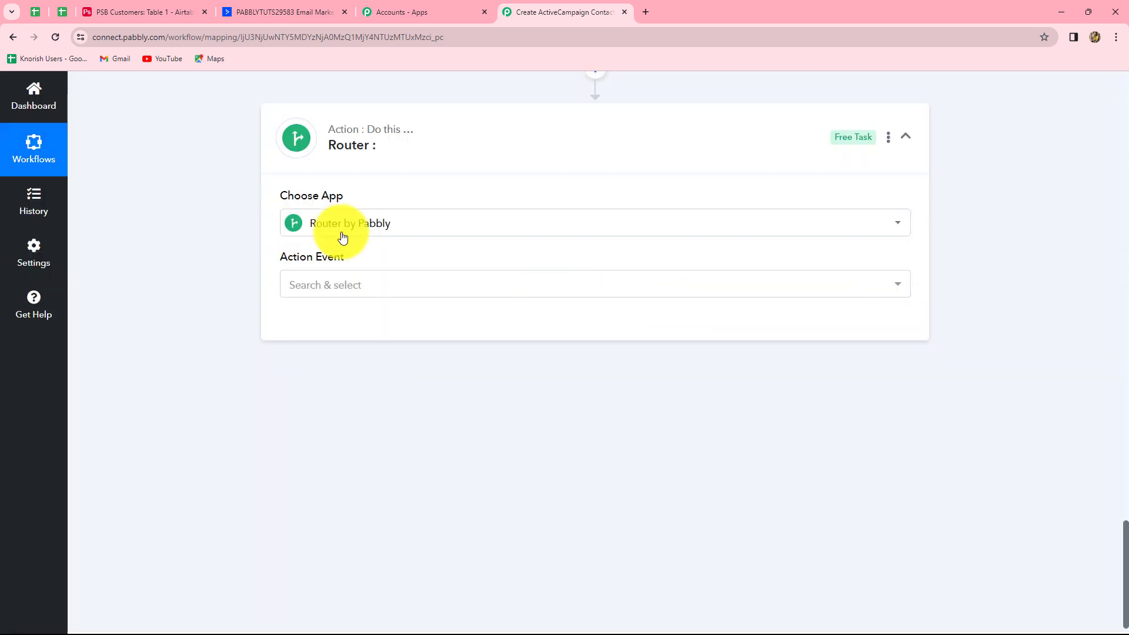
left_click(344, 287)
left_click(321, 348)
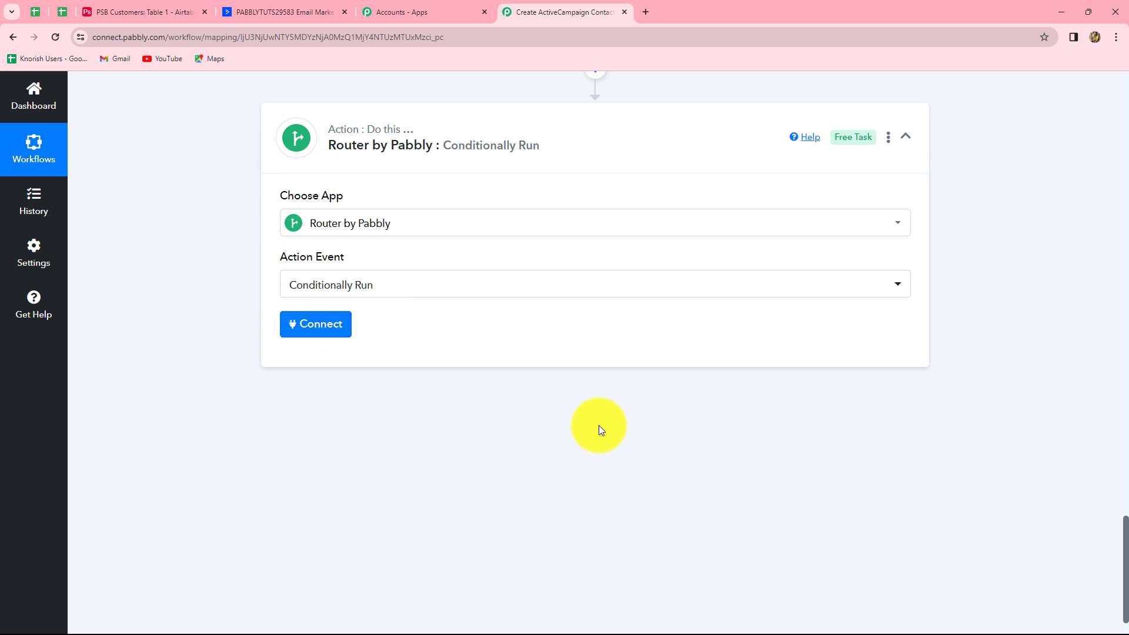
left_click(315, 339)
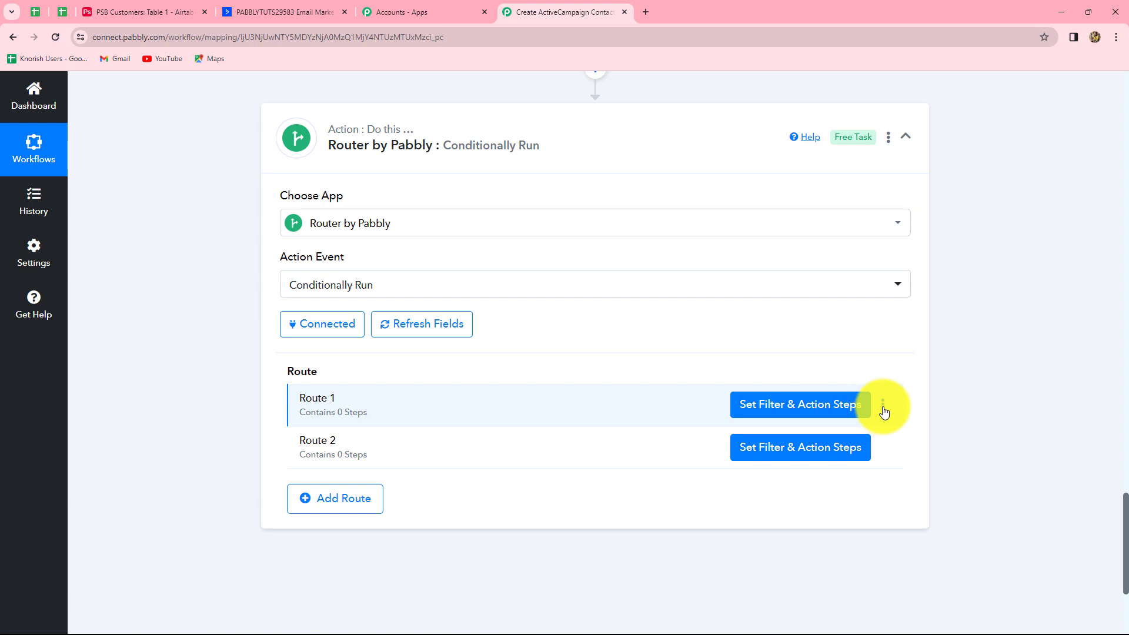
Rename Route 1 to 'Tag Exists'
left_click(883, 412)
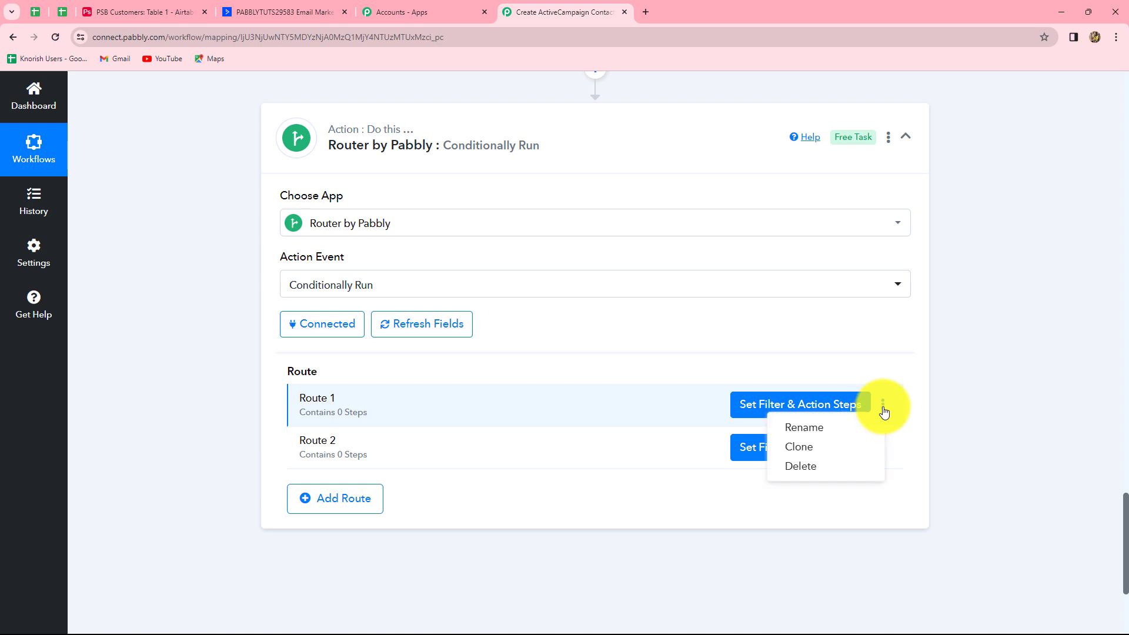
left_click(845, 434)
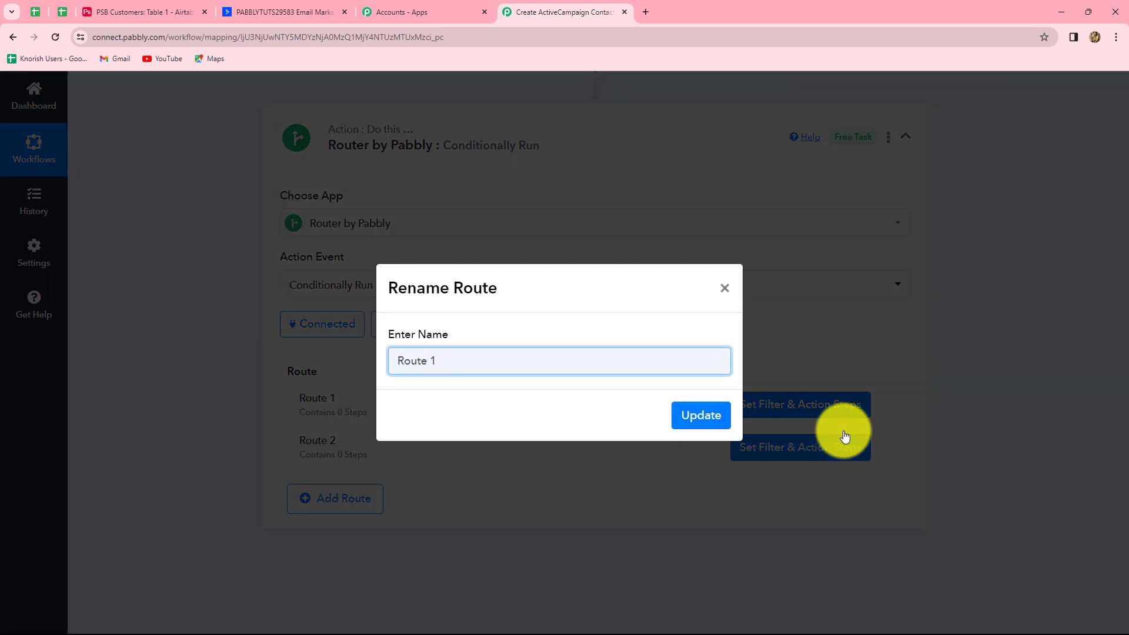
key("BackSpace")
key("BackSpace")
key("BackSpace")
key("BackSpace")
key("BackSpace")
key("BackSpace")
key("BackSpace")
type("Tag Exists")
left_click(709, 413)
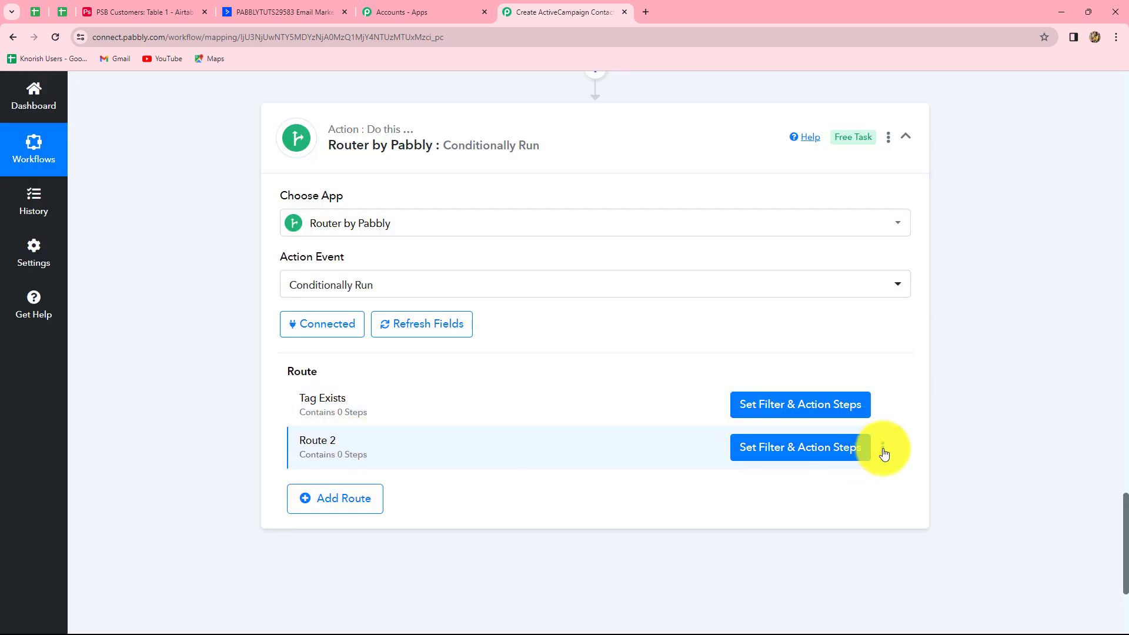
Rename Route 2 to 'Tag Does Not Exists'
left_click(882, 448)
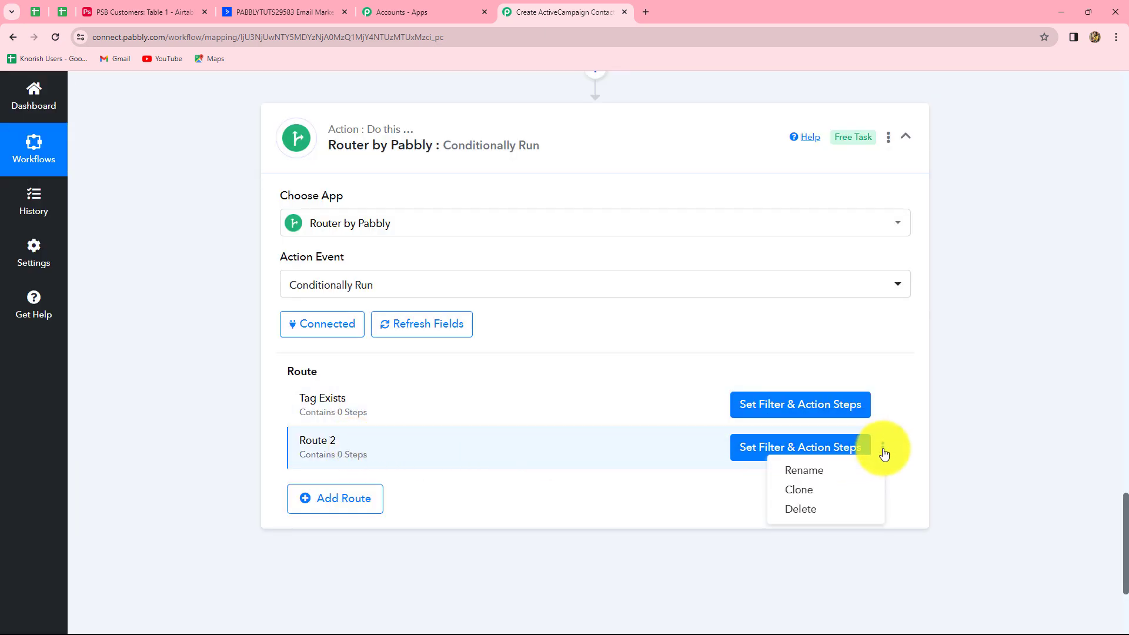
left_click(801, 473)
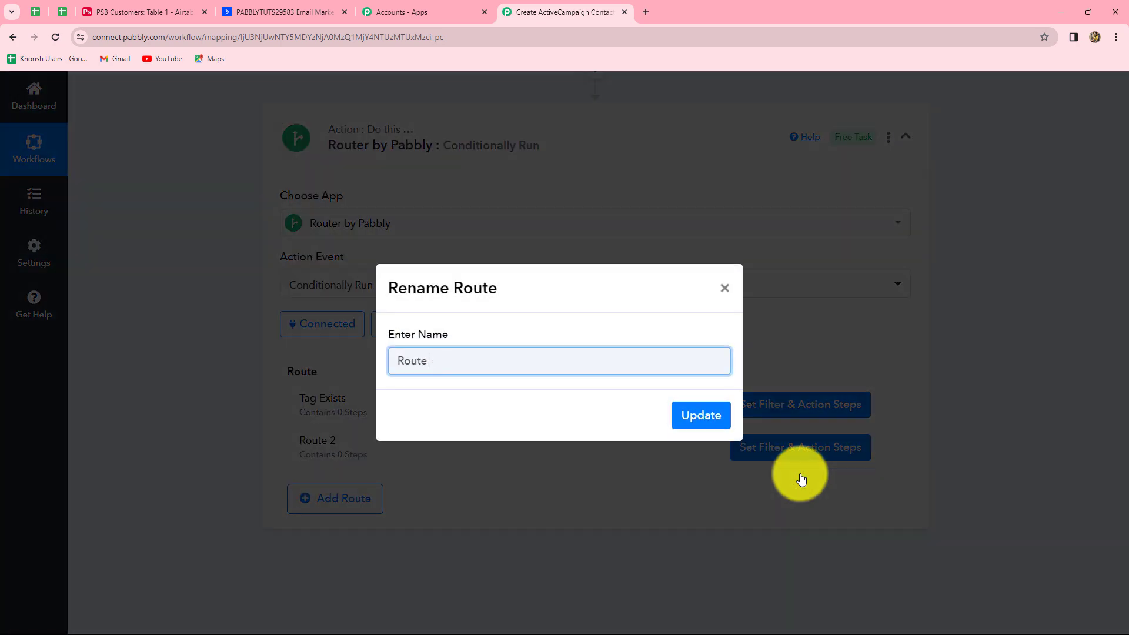
key("BackSpace")
key("BackSpace")
key("BackSpace")
key("BackSpace")
key("BackSpace")
key("BackSpace")
type("Tag Does Not Exists")
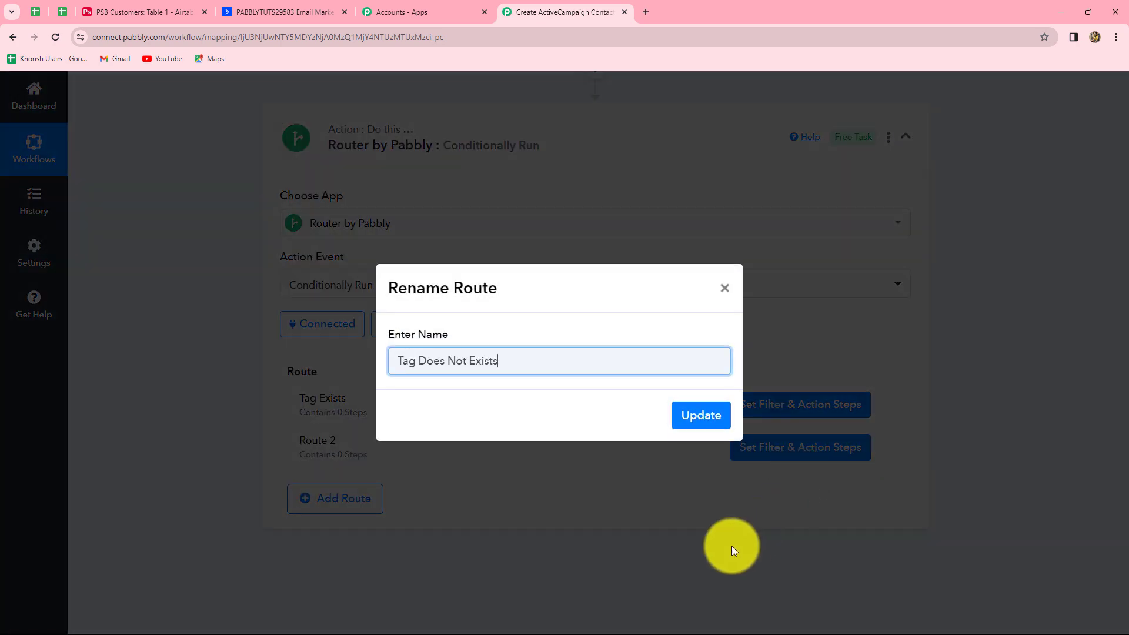
left_click(698, 422)
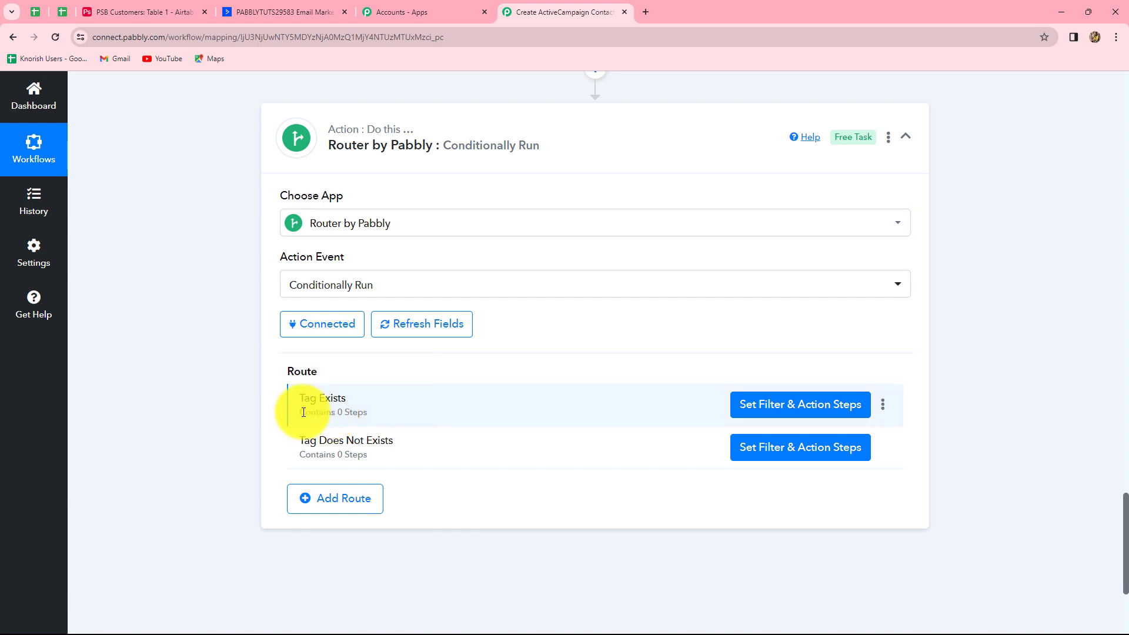
Set the Tag Exists route filter to 2. Meta Total does not equal to 0
scroll(783, 410, "down", 2)
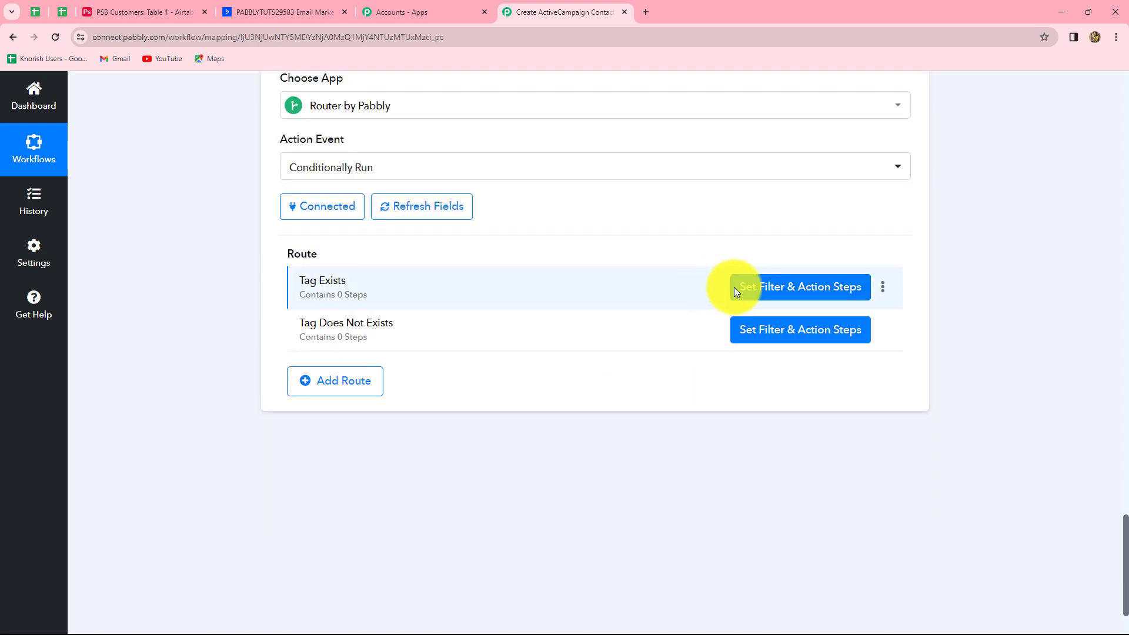
left_click(761, 295)
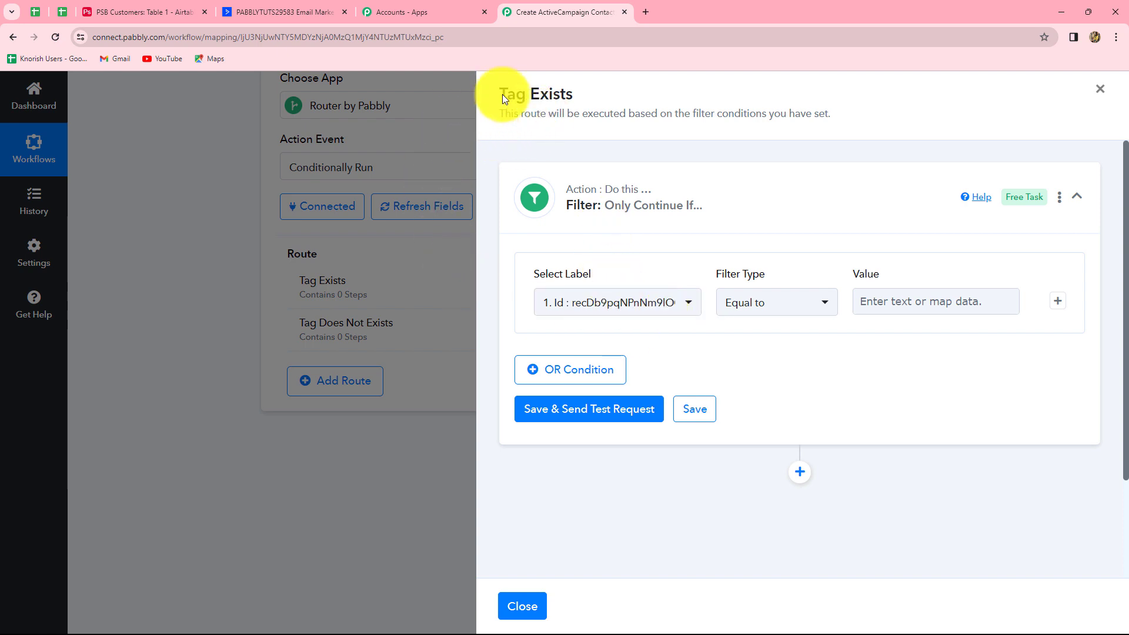
left_click(656, 310)
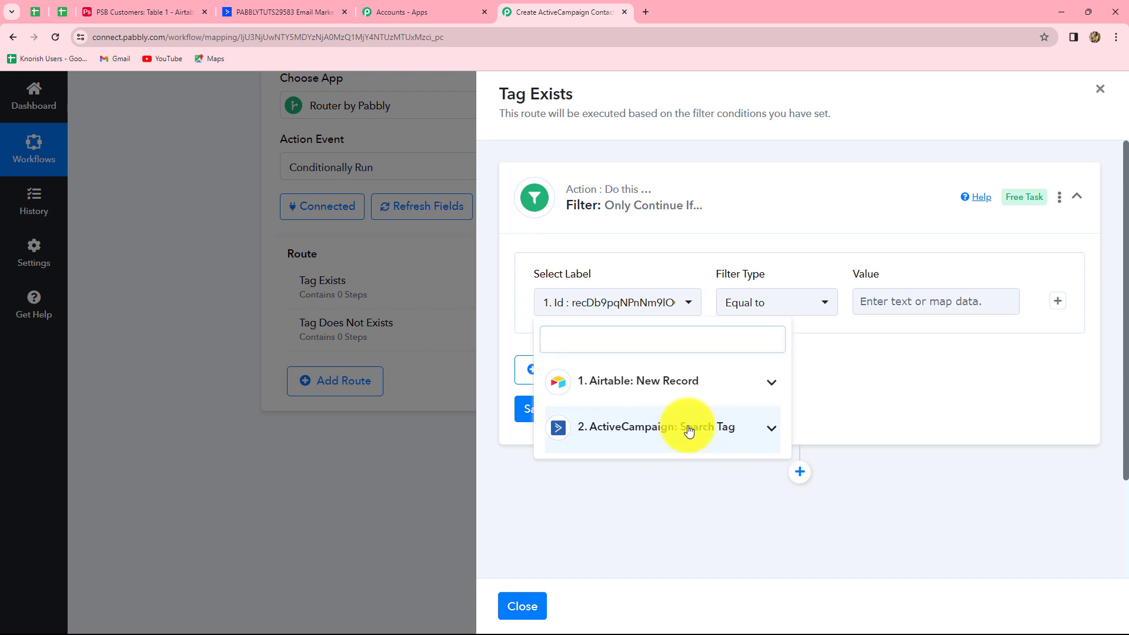
left_click(728, 434)
scroll(727, 509, "down", 5)
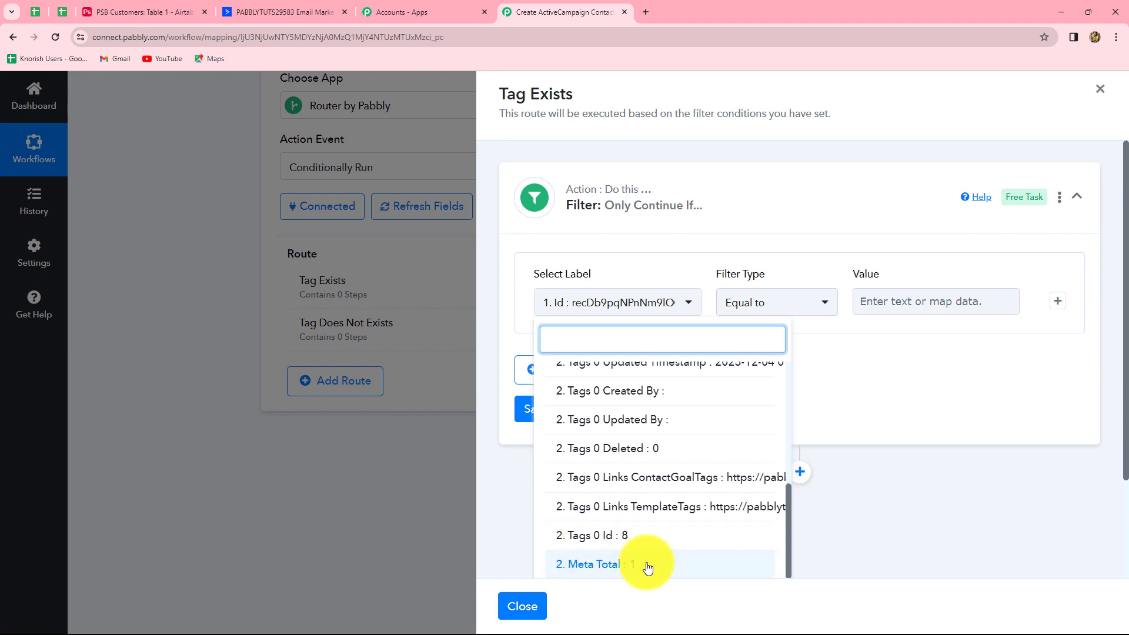
left_click(594, 564)
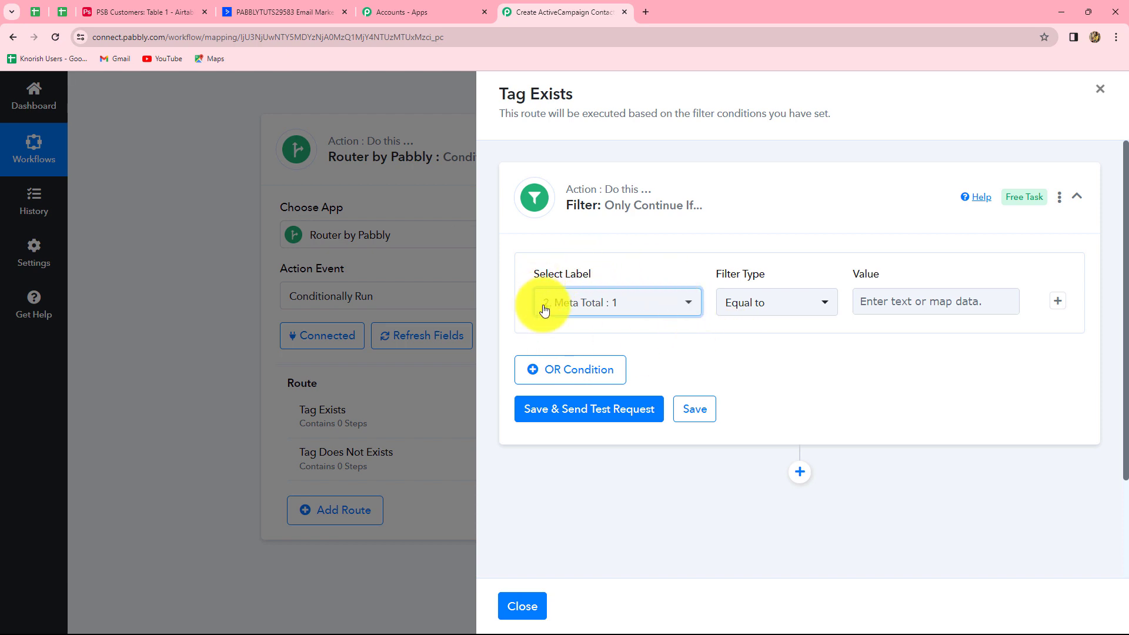
left_click(787, 309)
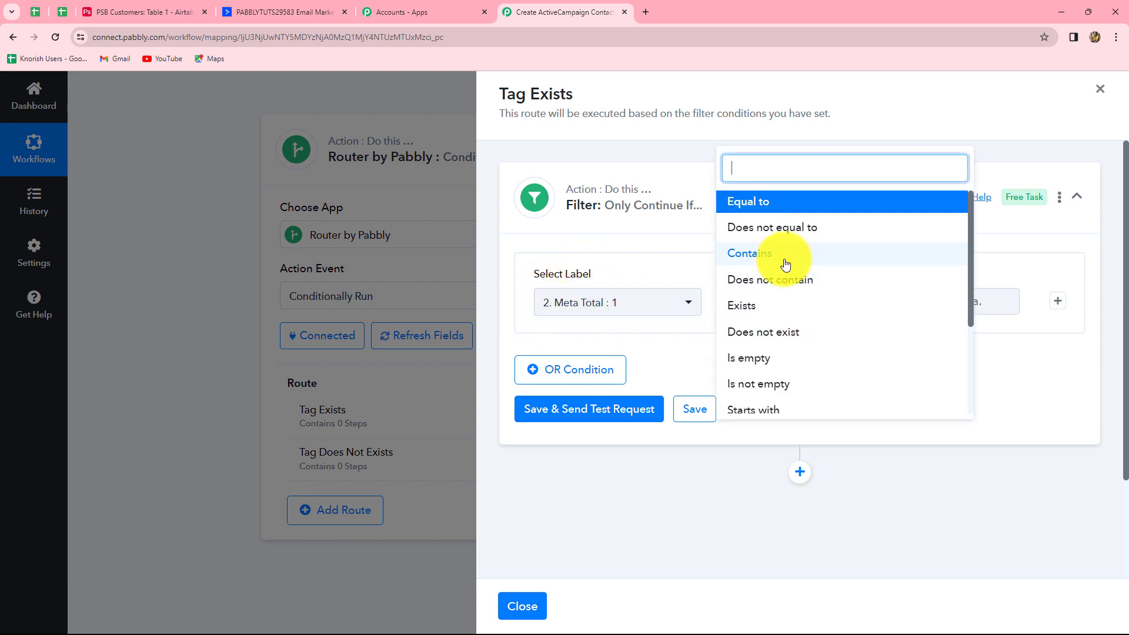
left_click(790, 234)
left_click(938, 300)
type("0")
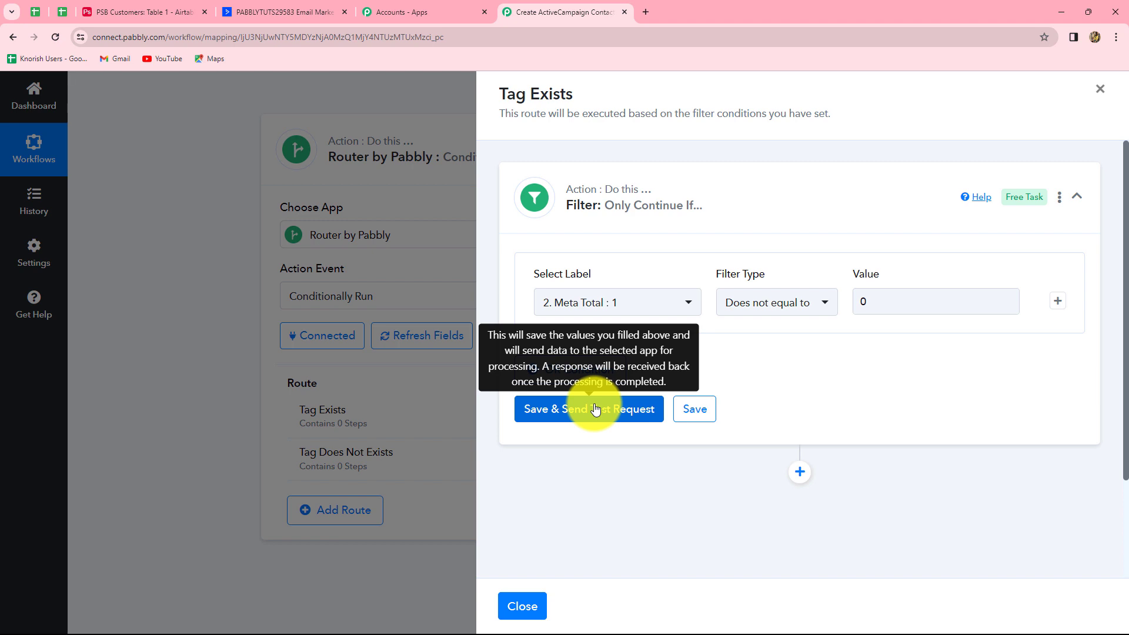
Save and test the filter, confirming the response says Condition is true
left_click(596, 409)
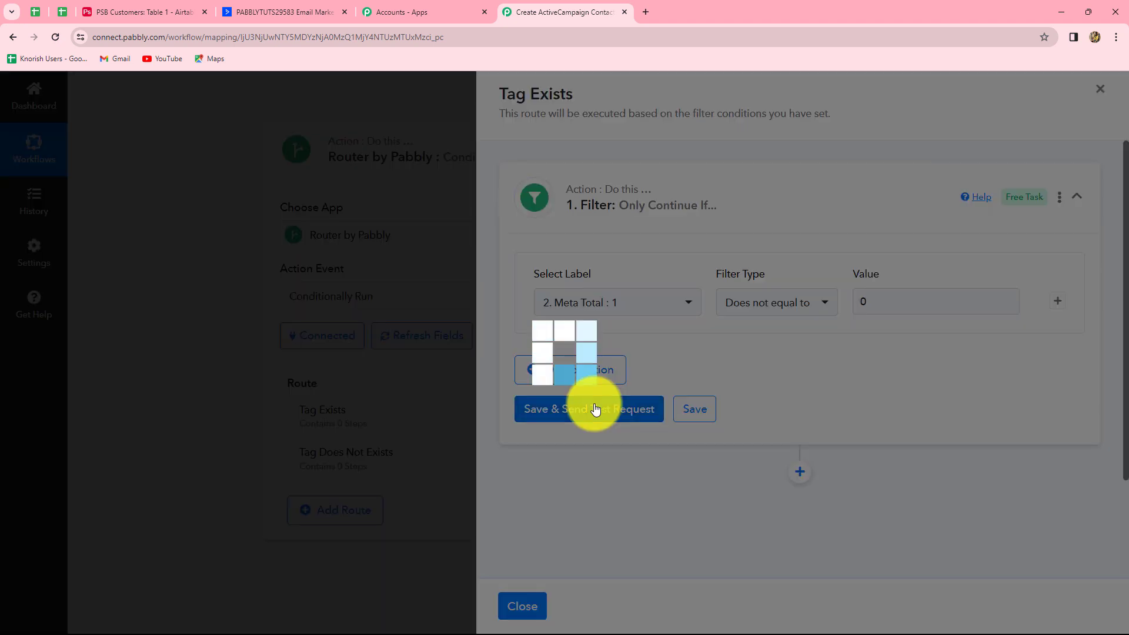
scroll(854, 442, "down", 1)
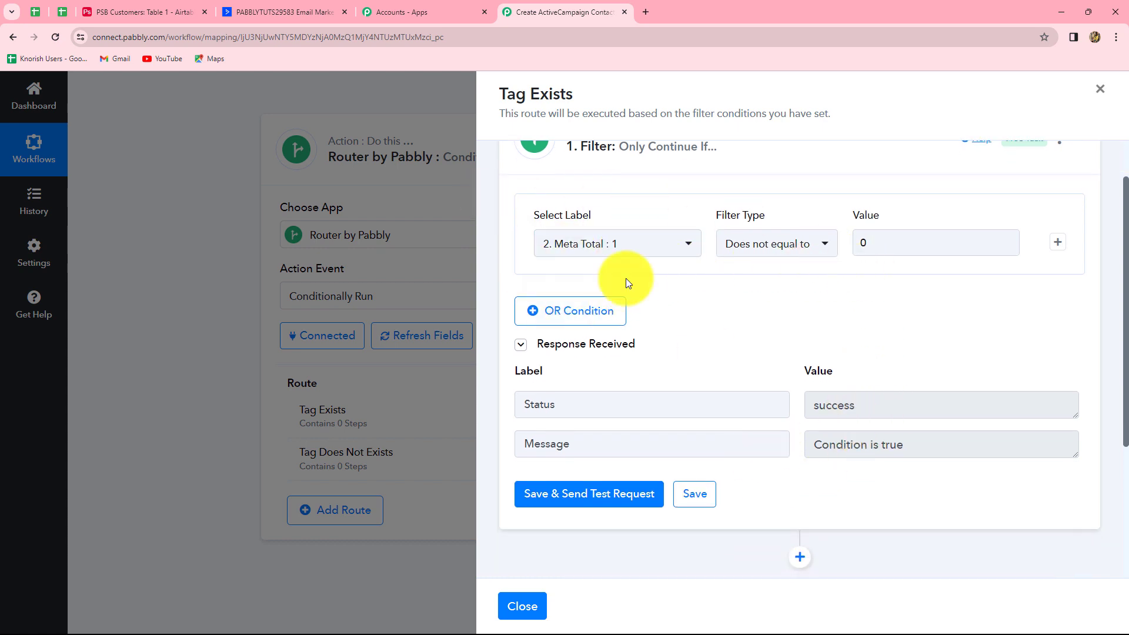
scroll(932, 462, "down", 1)
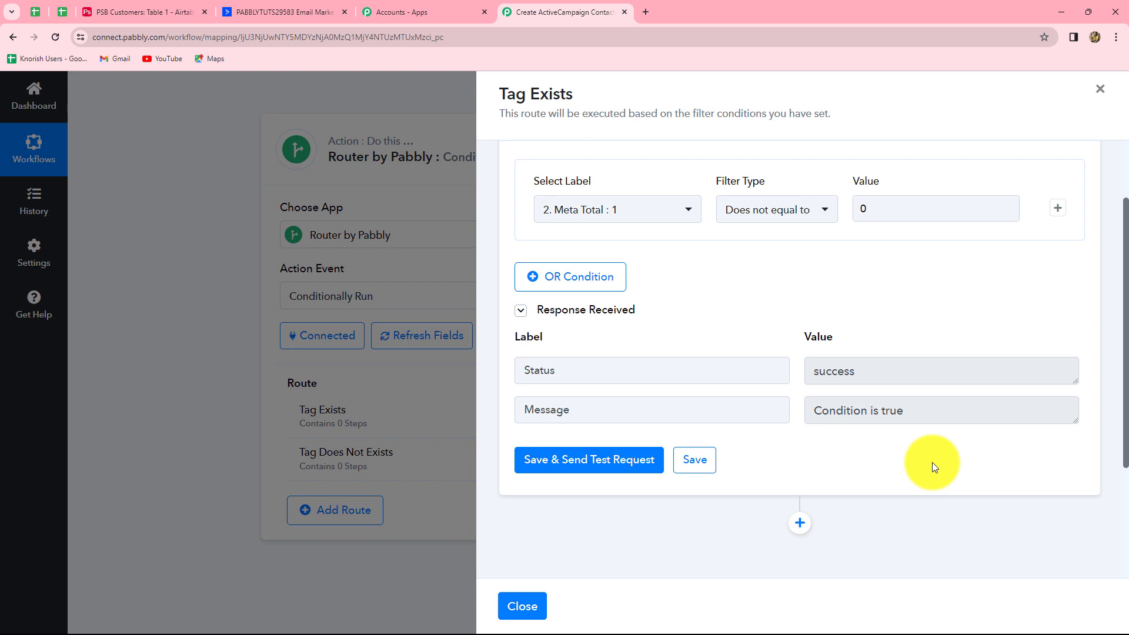
scroll(933, 462, "down", 3)
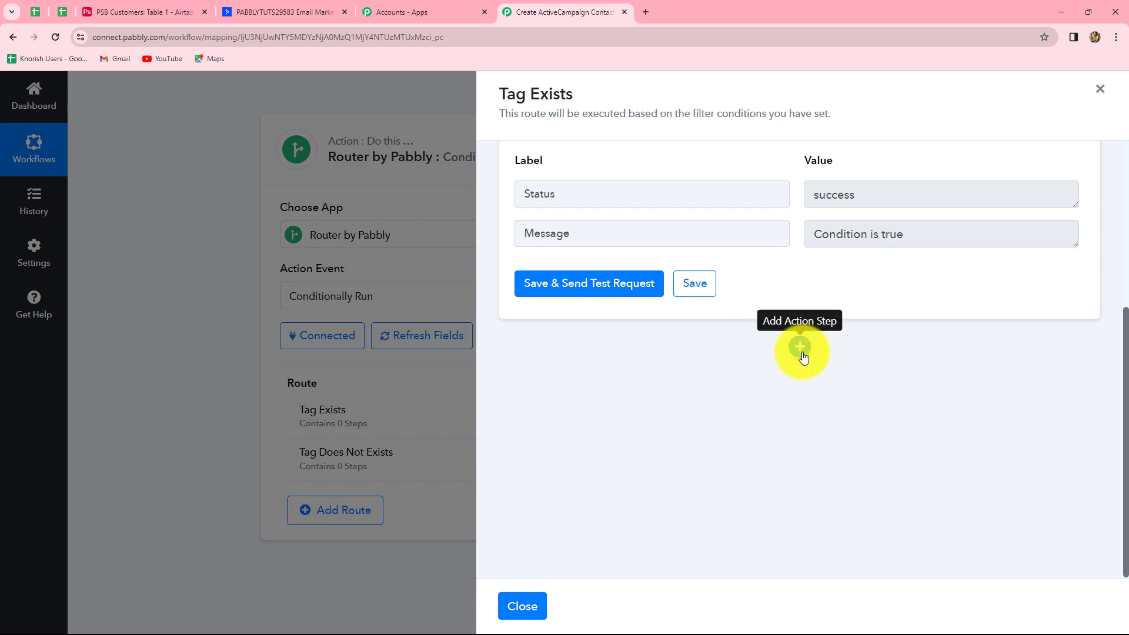
Add an ActiveCampaign Create or Update Contact action using the existing ActiveCampaign #8 connection
left_click(801, 348)
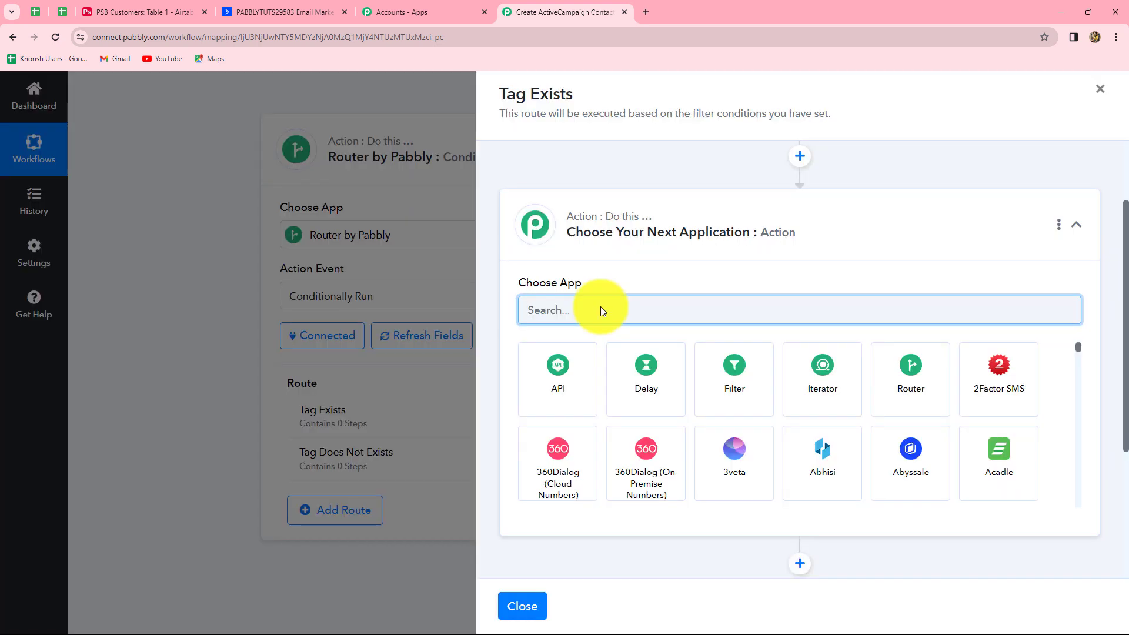
type("Acti")
left_click(559, 374)
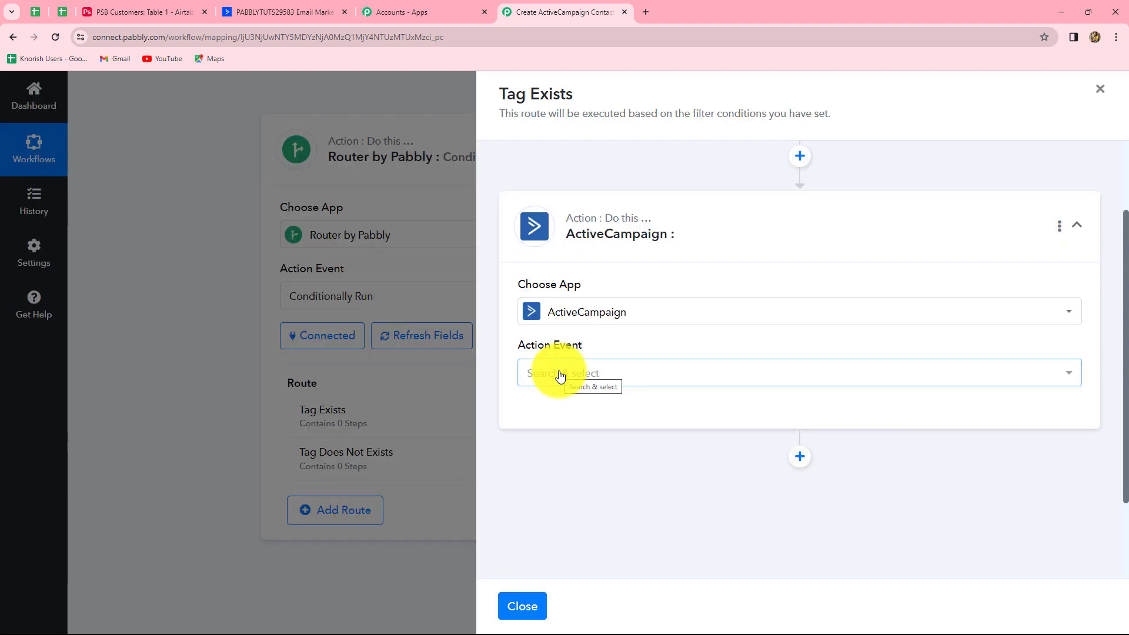
left_click(560, 376)
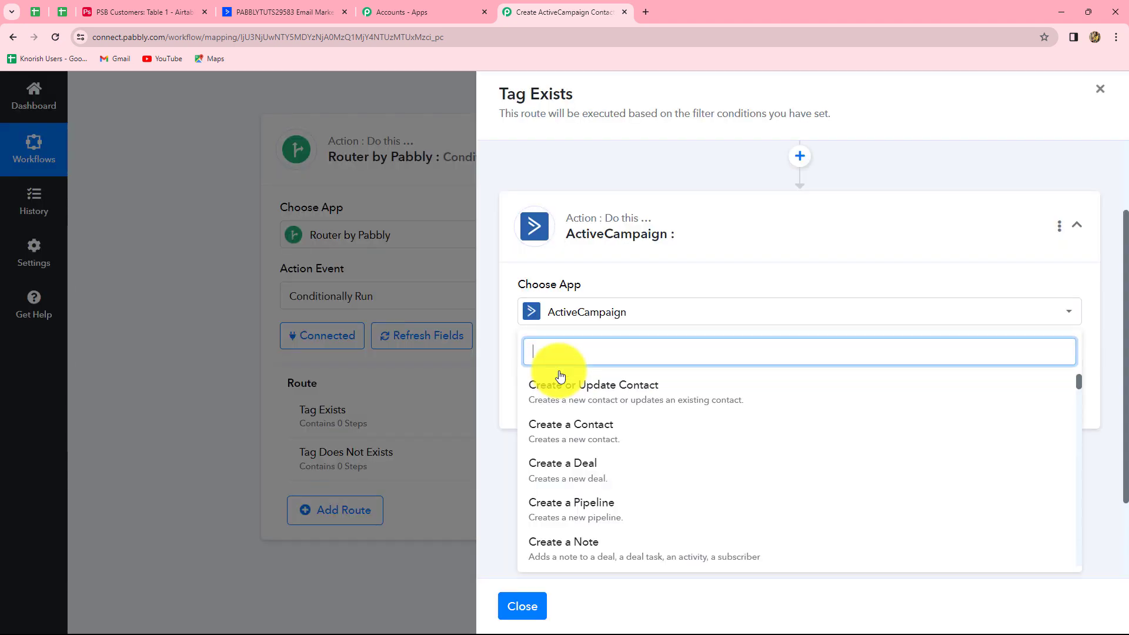
left_click(587, 394)
left_click(548, 418)
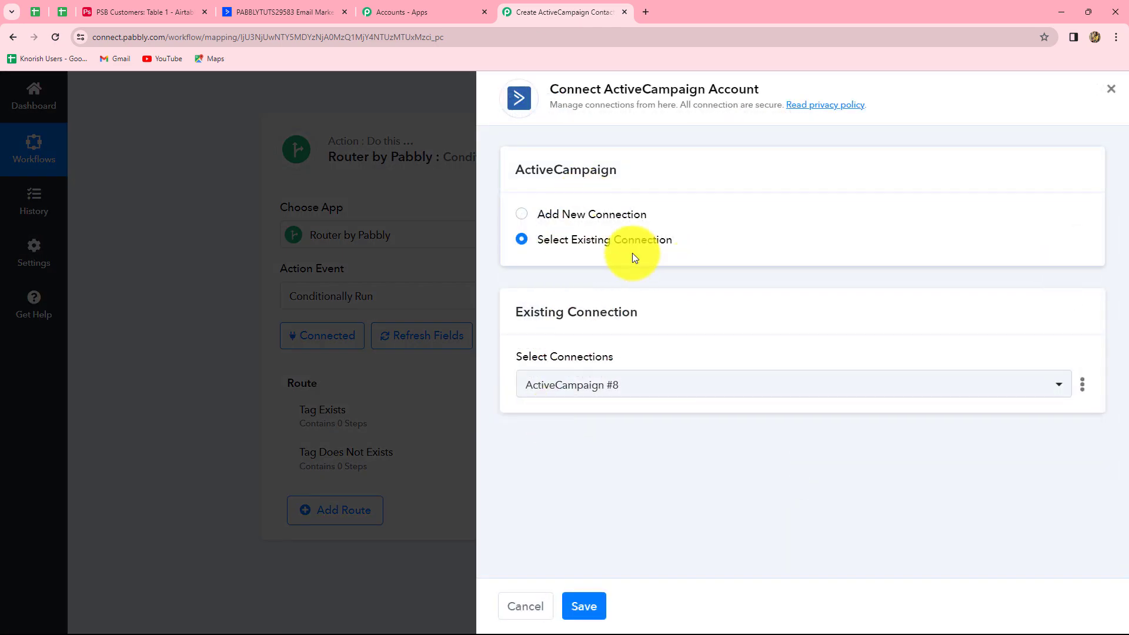
left_click(585, 605)
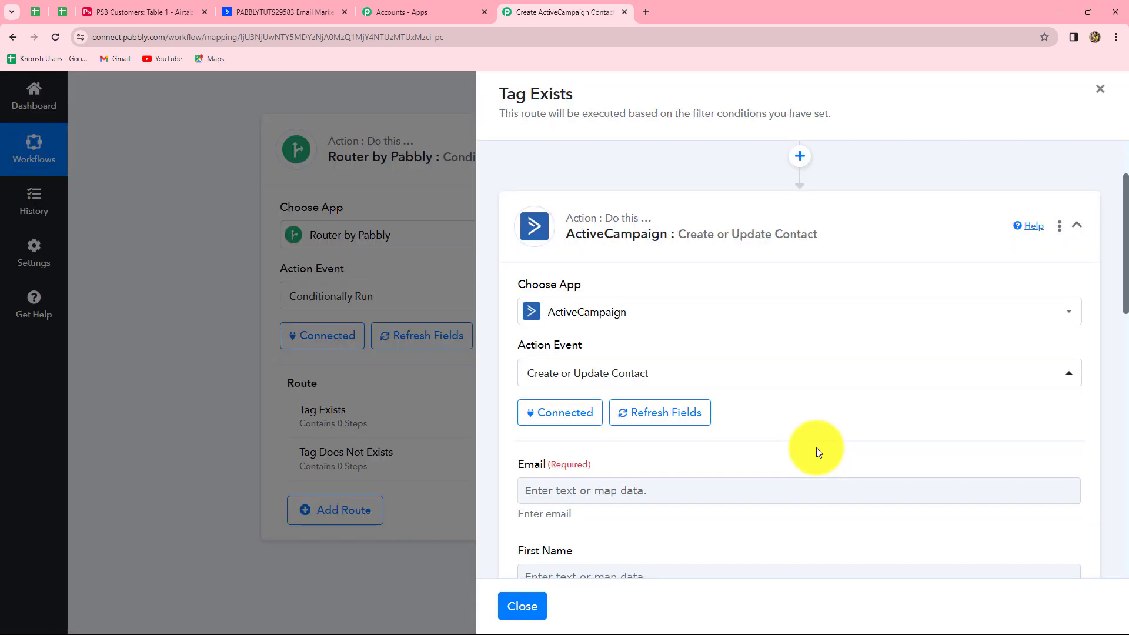
Map the Airtable record's email and first name into the contact's Email and First Name
scroll(819, 452, "down", 9)
scroll(819, 453, "up", 4)
scroll(818, 454, "up", 3)
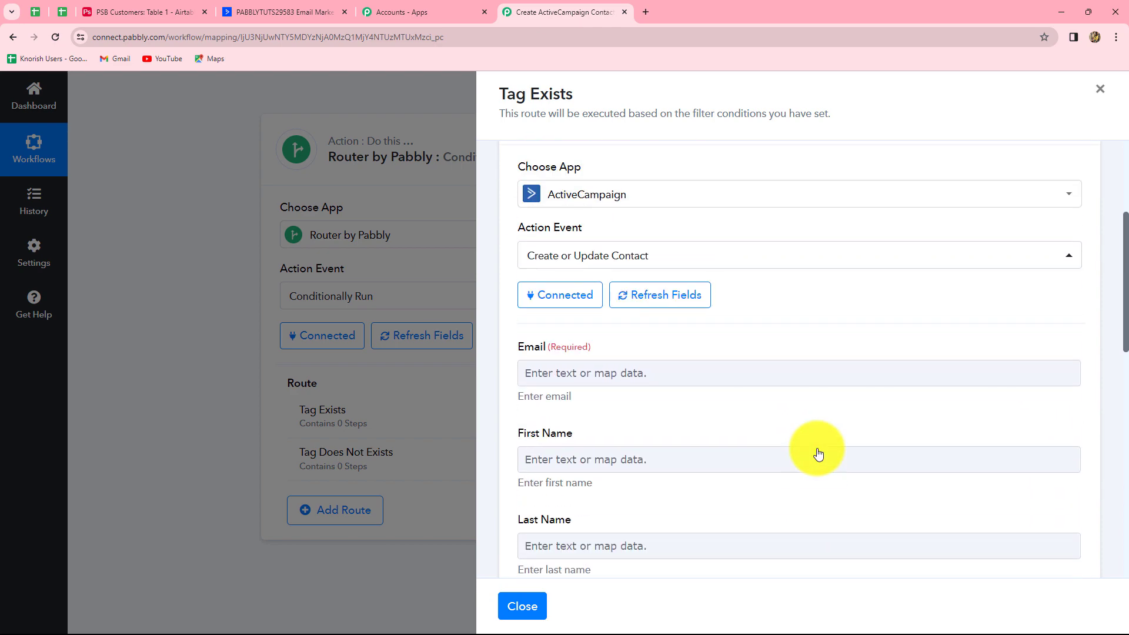
scroll(819, 453, "down", 1)
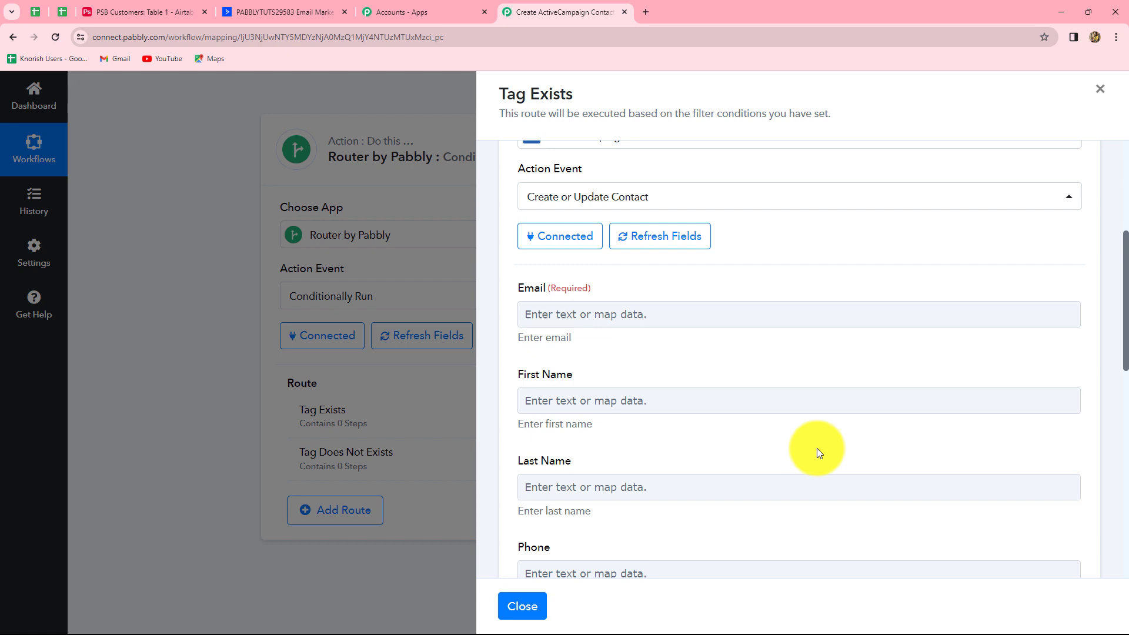
scroll(817, 448, "down", 1)
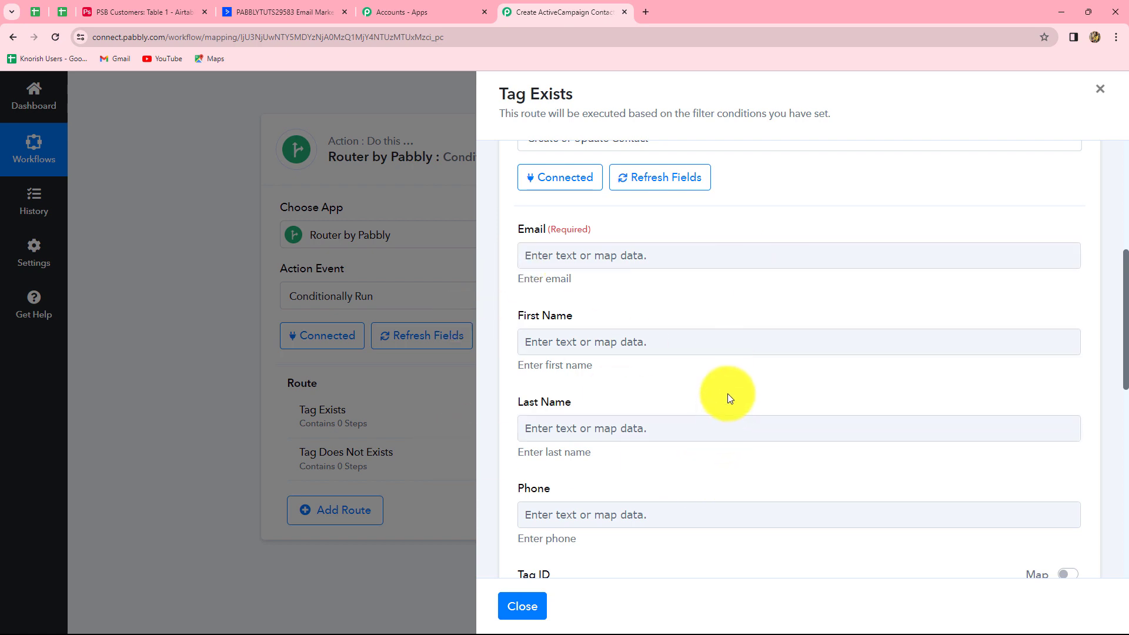
left_click(668, 254)
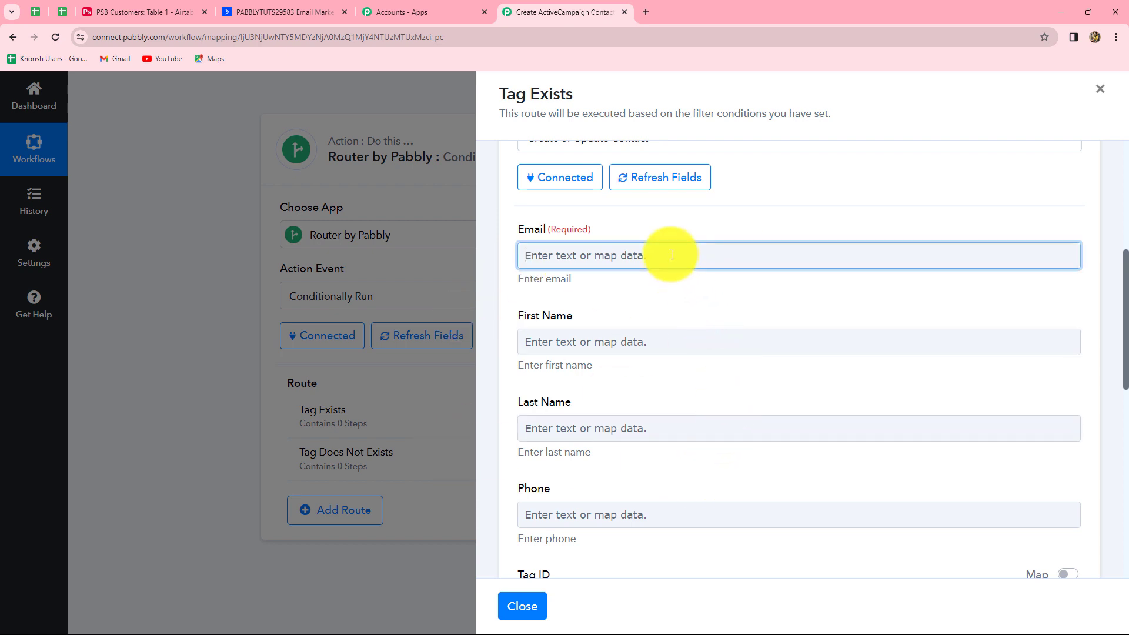
left_click(613, 365)
scroll(658, 433, "down", 3)
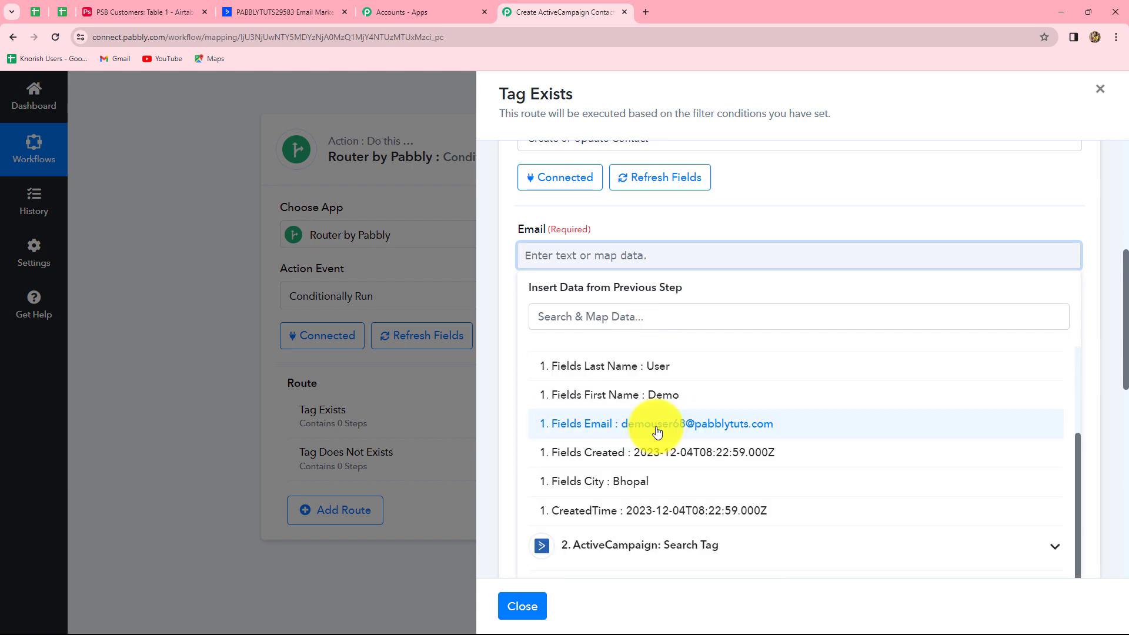
left_click(657, 425)
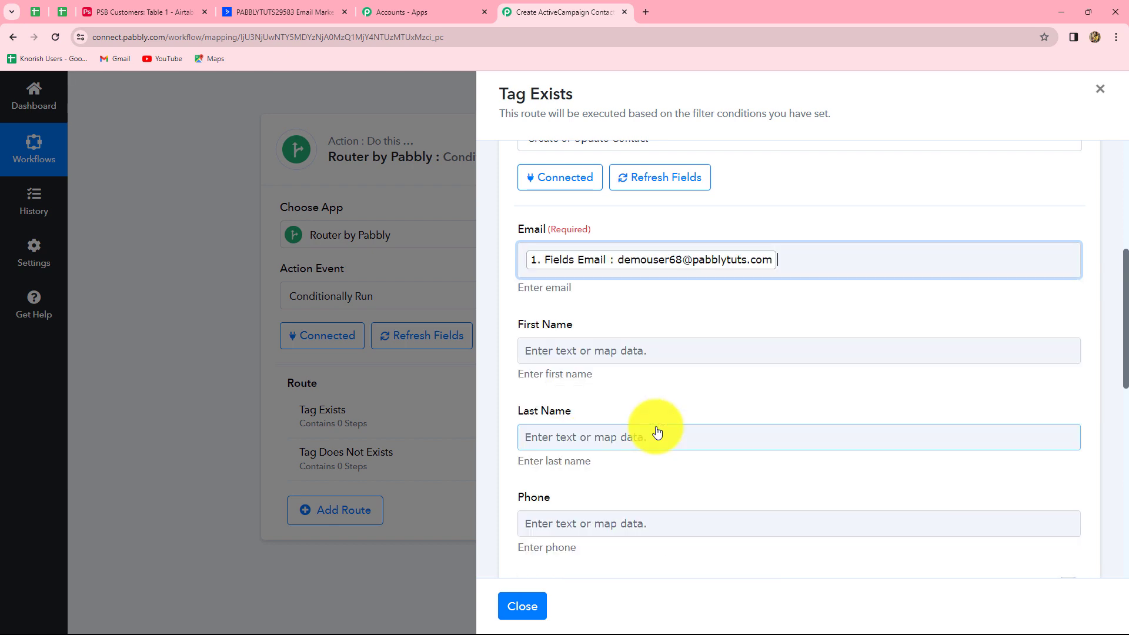
left_click(605, 349)
left_click(621, 458)
scroll(699, 553, "down", 3)
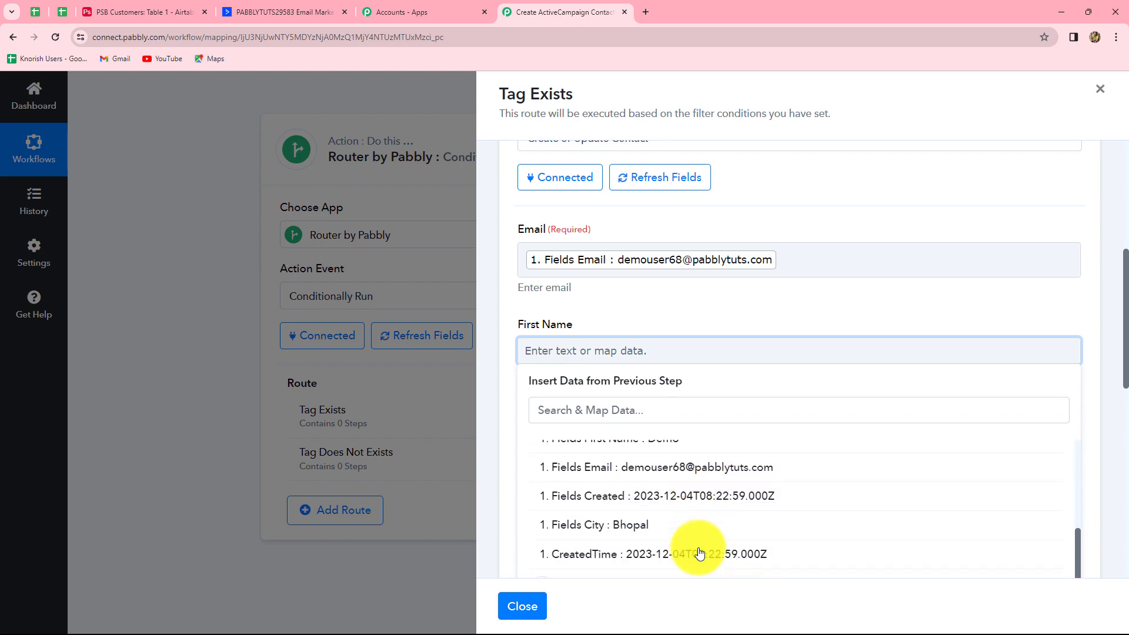
scroll(697, 547, "up", 1)
left_click(666, 501)
Map the Airtable record's last name and phone into Last Name and Phone
scroll(658, 471, "down", 2)
left_click(627, 332)
left_click(594, 446)
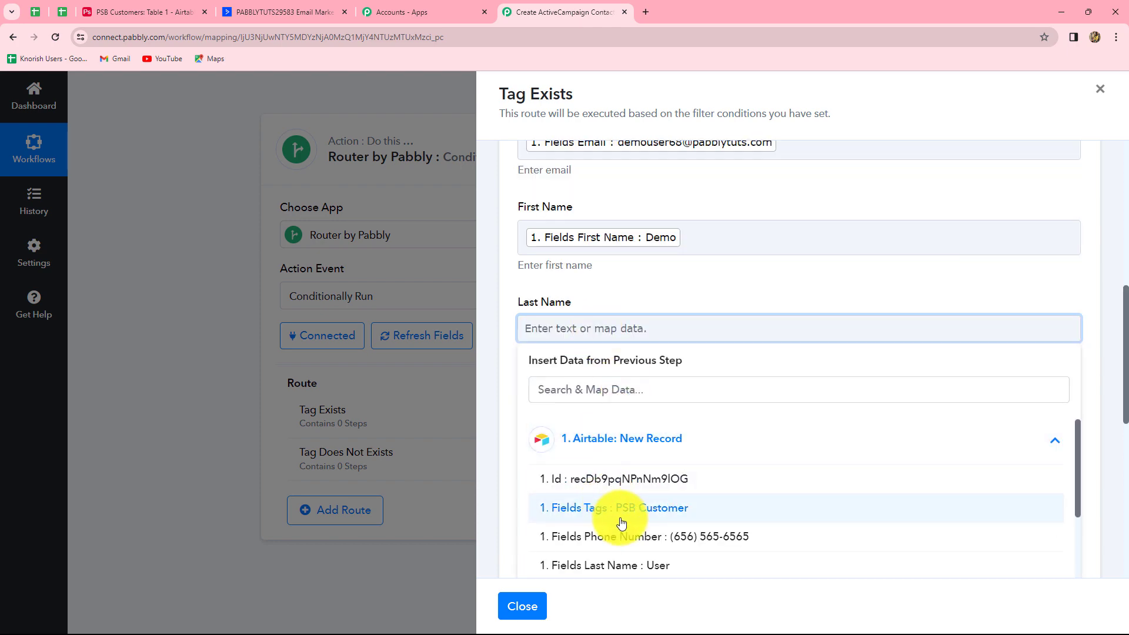
scroll(590, 522, "down", 2)
left_click(661, 456)
scroll(647, 382, "down", 3)
left_click(634, 315)
left_click(621, 358)
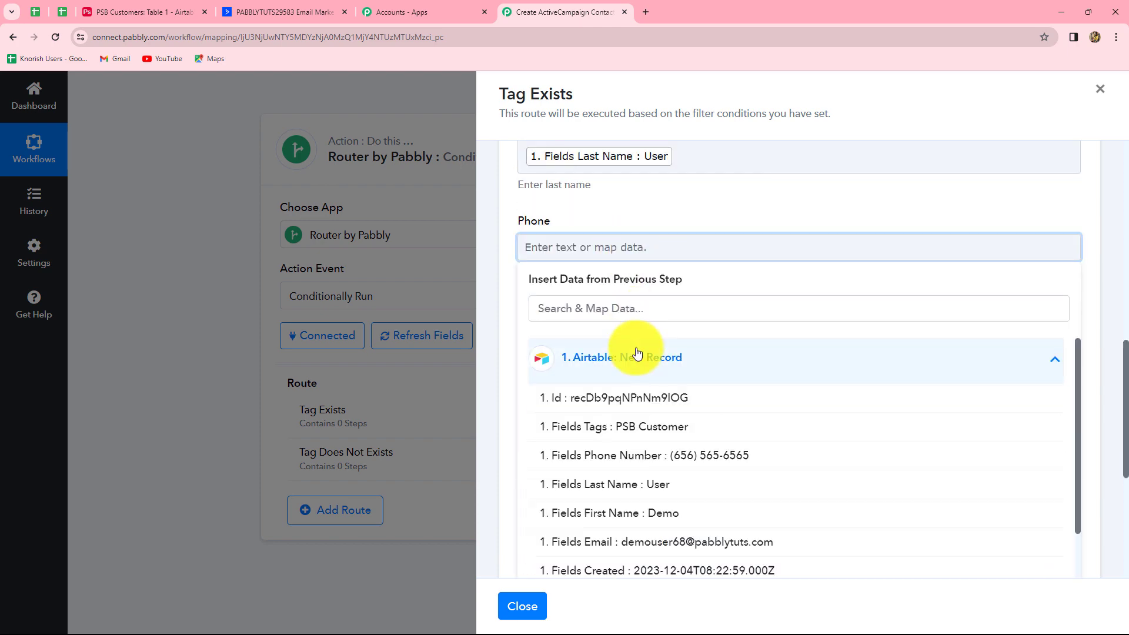
left_click(681, 454)
scroll(567, 423, "down", 2)
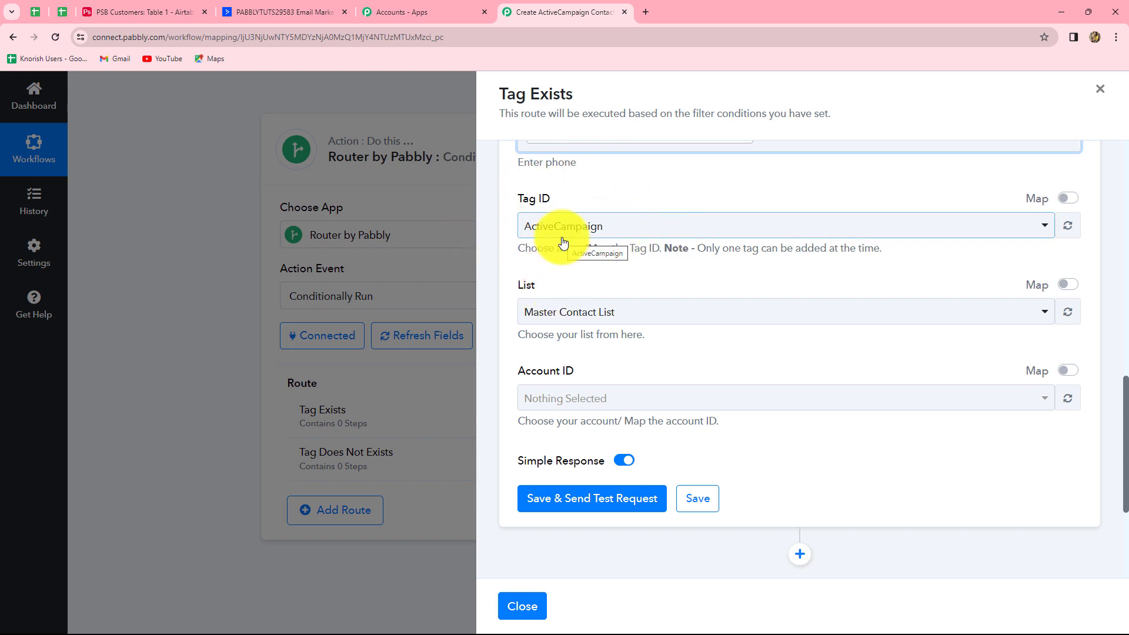
Switch Tag ID to a mapped value and insert the Search Tag result's Tags 0 Id (8)
left_click(1072, 203)
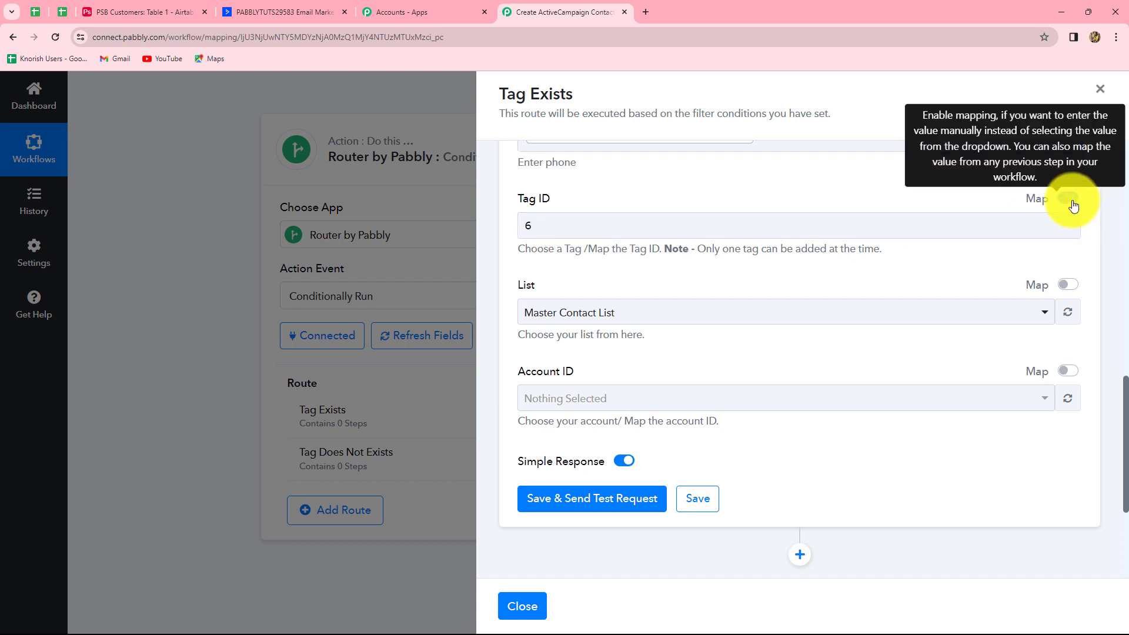
left_click(543, 225)
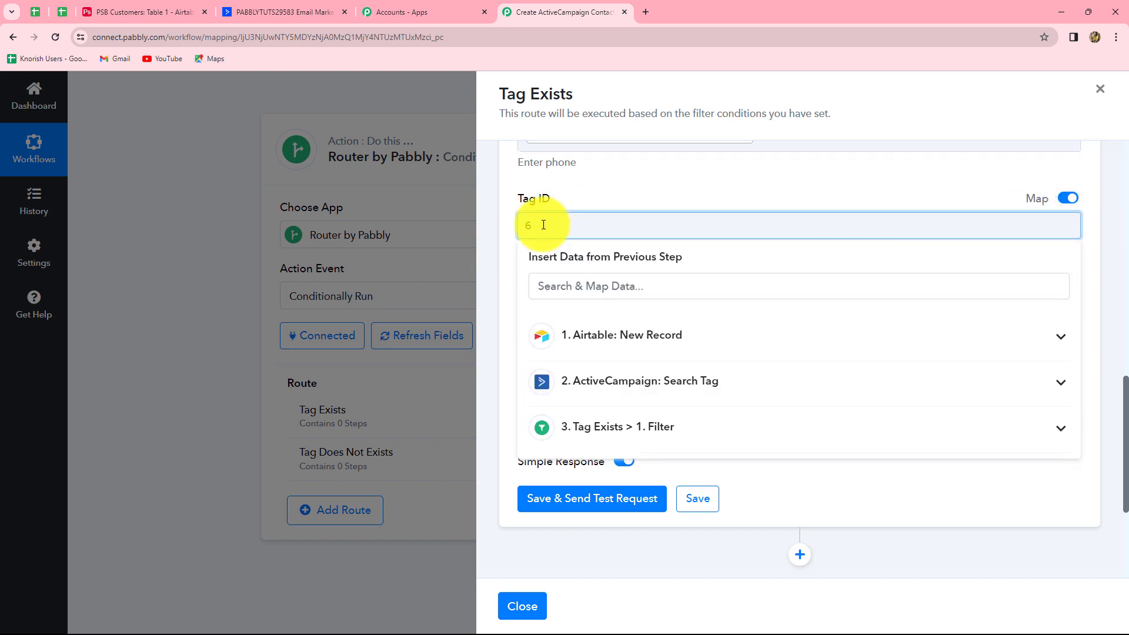
scroll(658, 332, "down", 1)
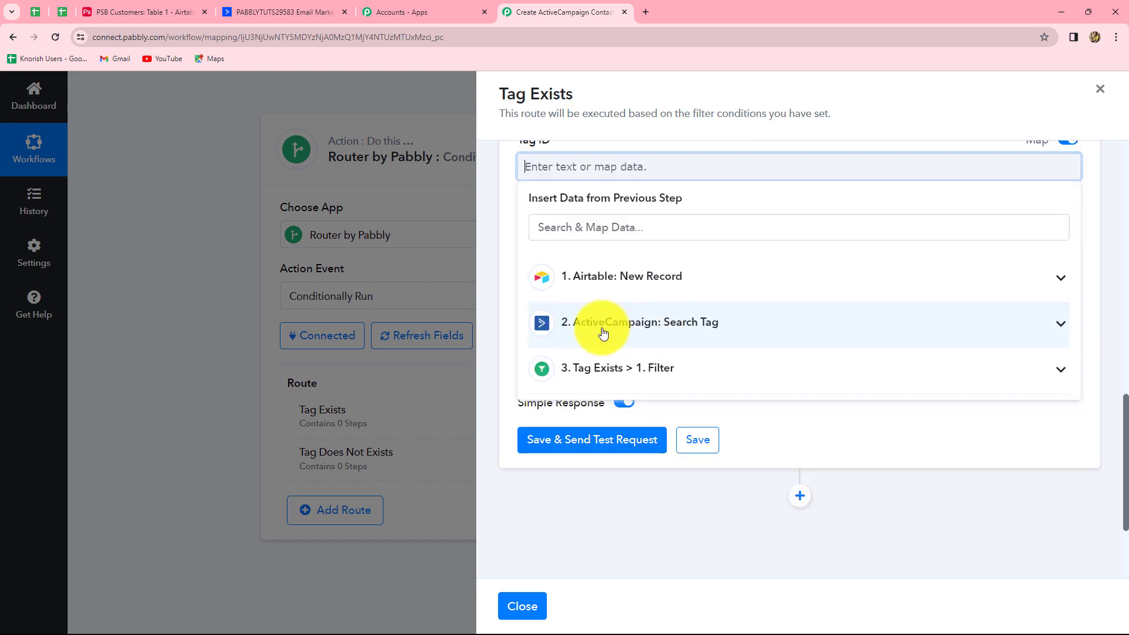
left_click(695, 329)
scroll(711, 482, "down", 4)
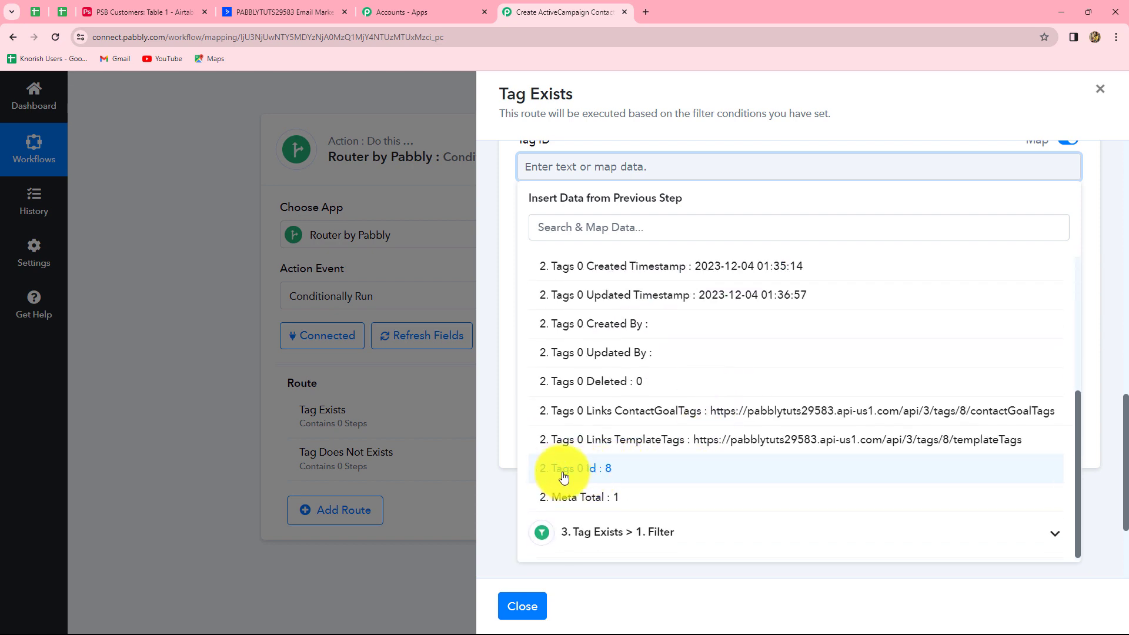
left_click(618, 474)
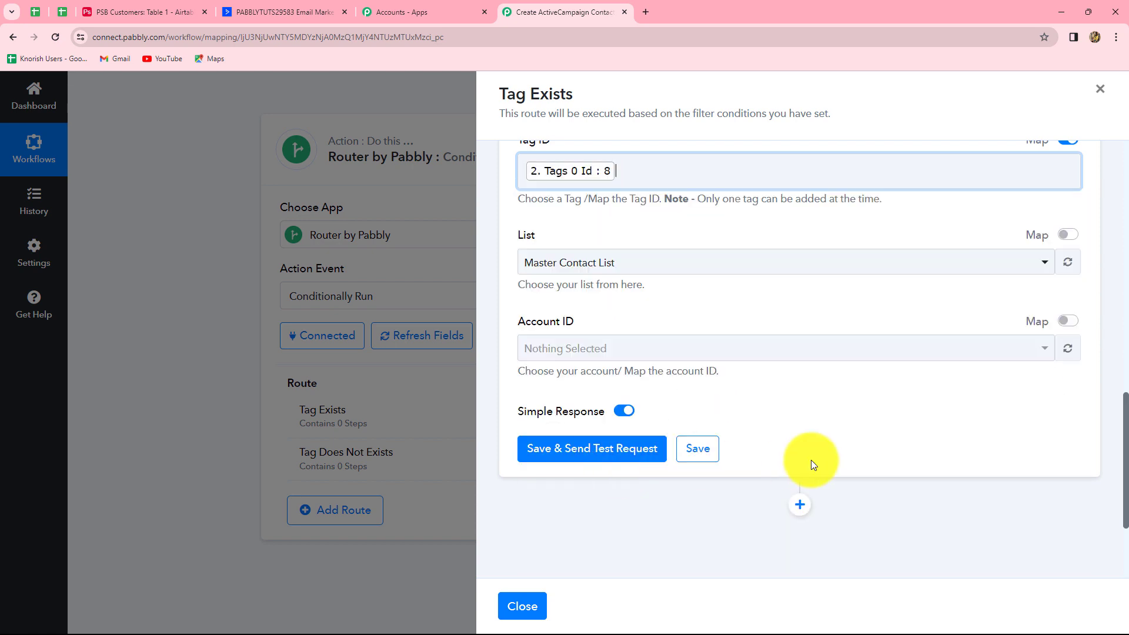
scroll(569, 363, "up", 3)
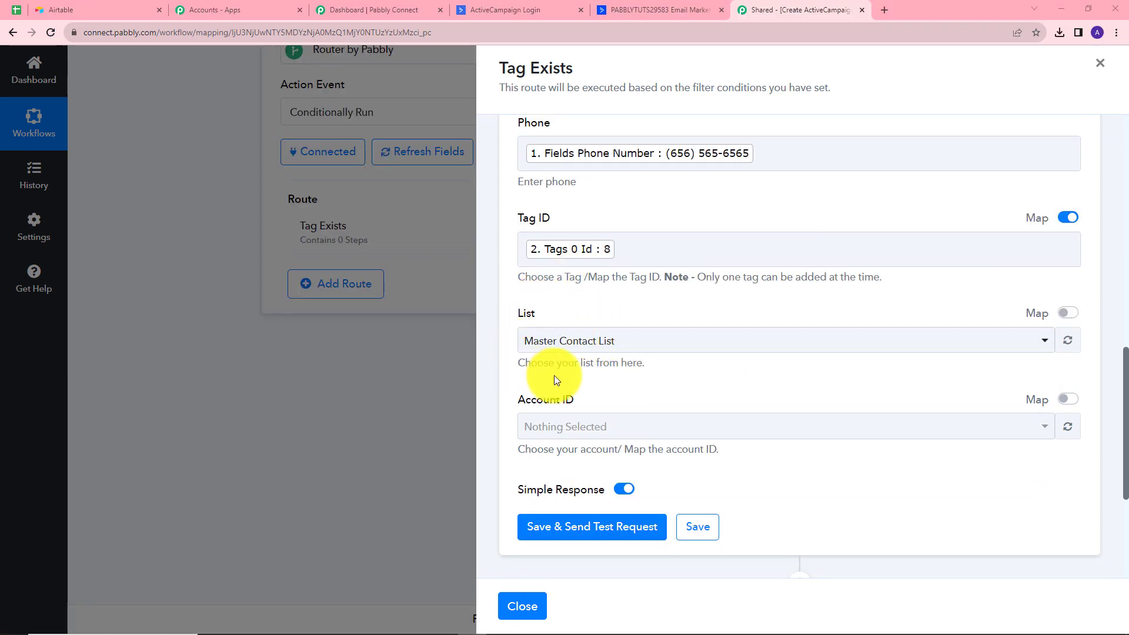
left_click(575, 349)
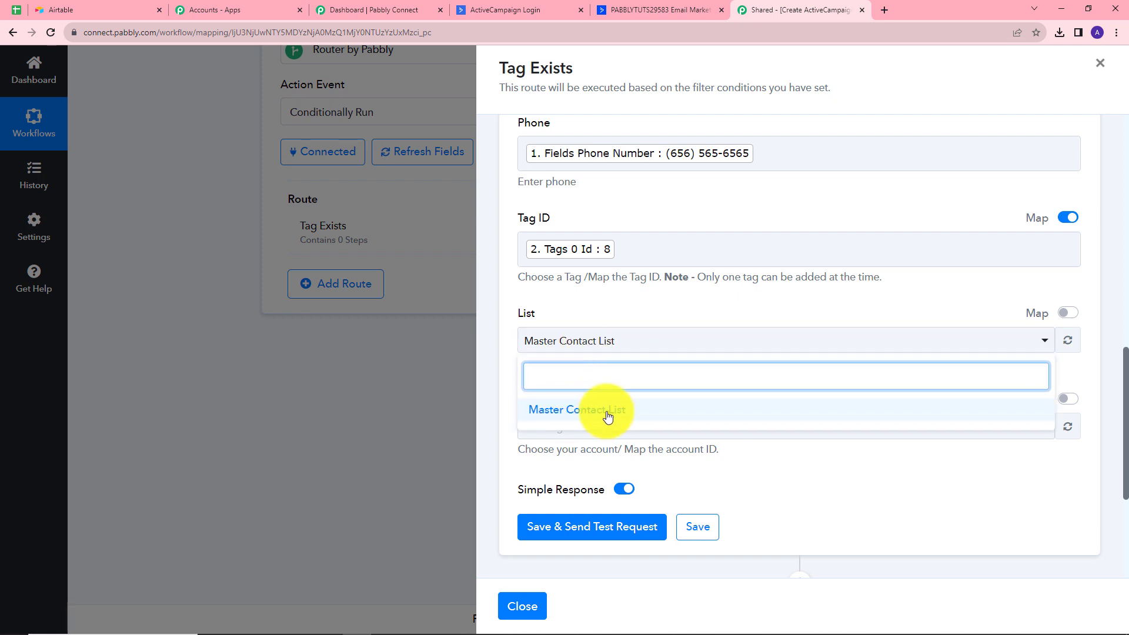
left_click(755, 462)
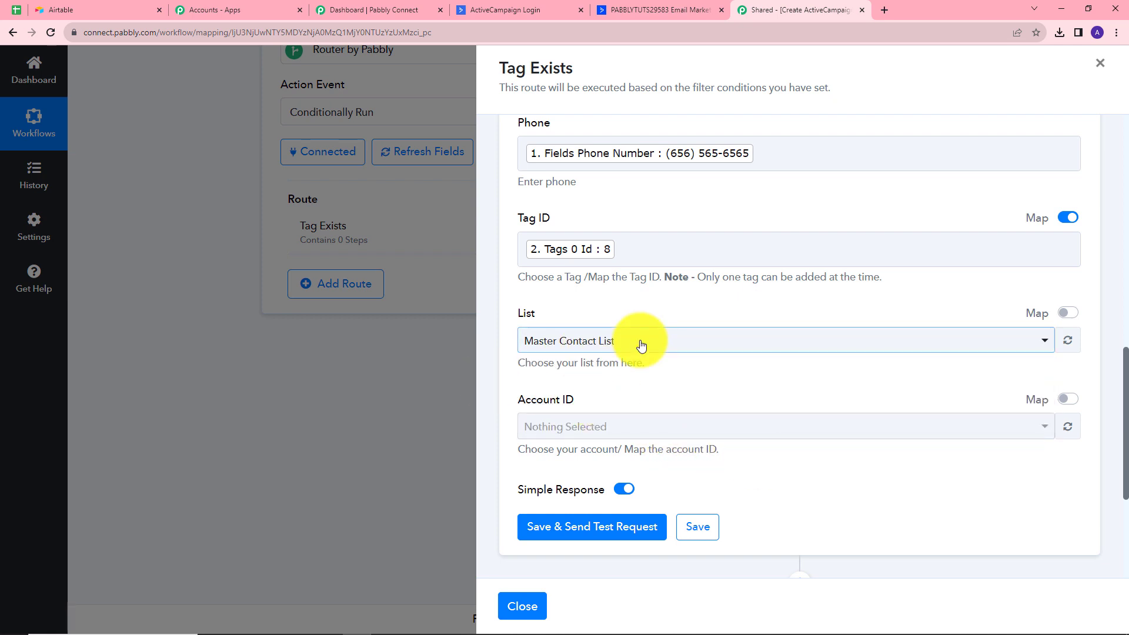
scroll(638, 345, "up", 4)
scroll(634, 344, "down", 6)
left_click(588, 420)
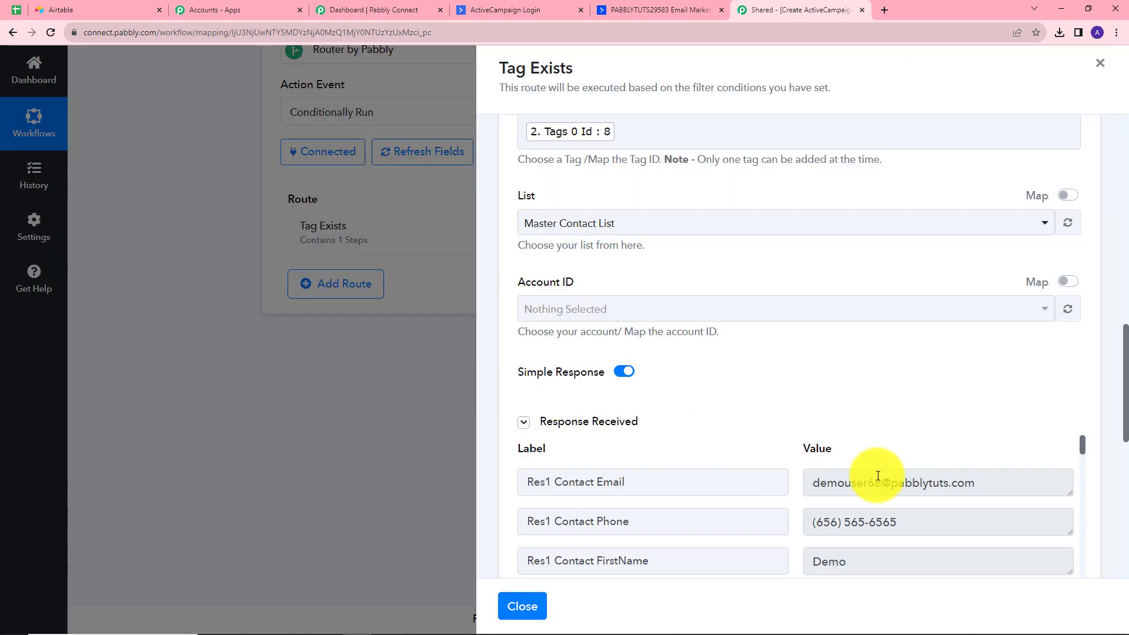
scroll(917, 473, "down", 5)
scroll(921, 479, "up", 5)
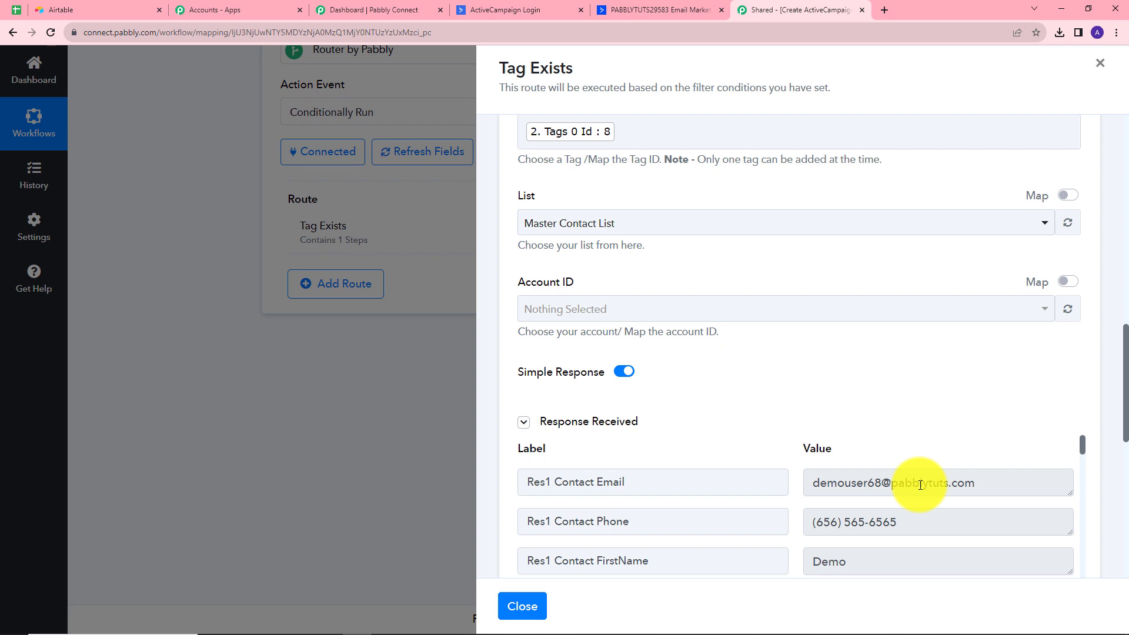
scroll(920, 485, "down", 10)
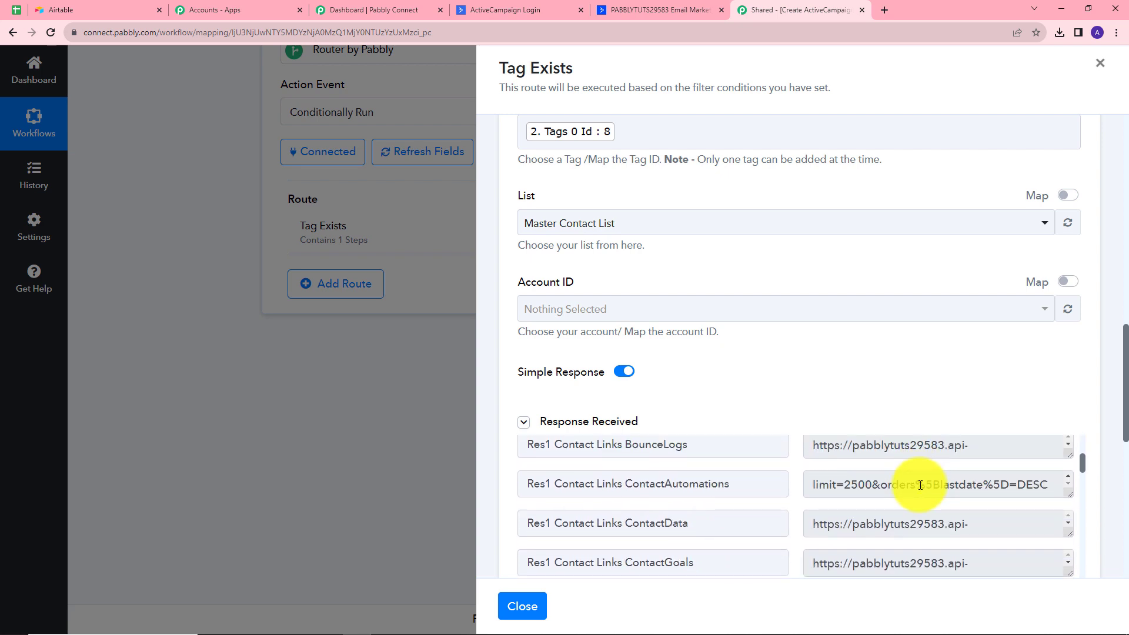
scroll(920, 486, "down", 12)
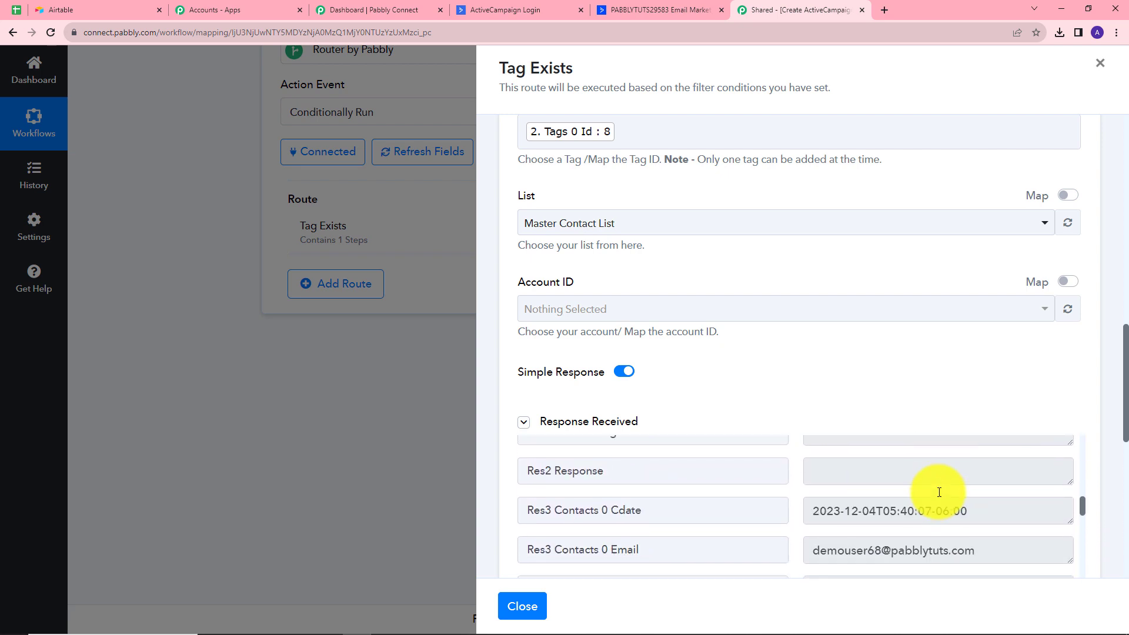
scroll(939, 492, "down", 1)
scroll(939, 492, "up", 4)
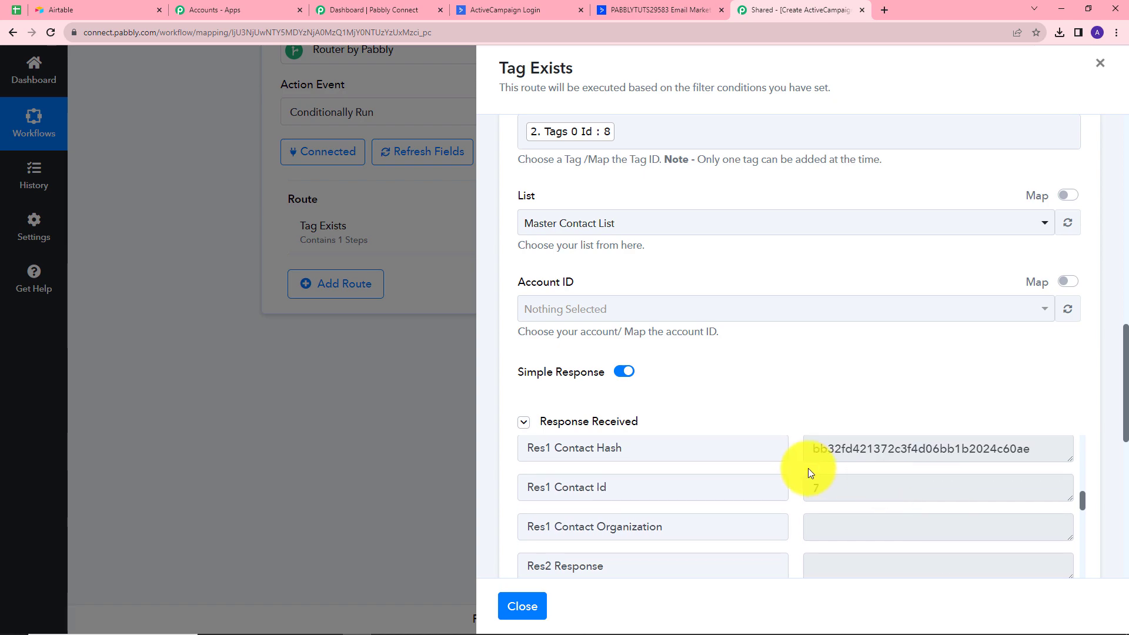
Open the newest ActiveCampaign contact, showing the PSB Customer tag and Master Contact List subscription
left_click(499, 10)
key("ctrl+Tab")
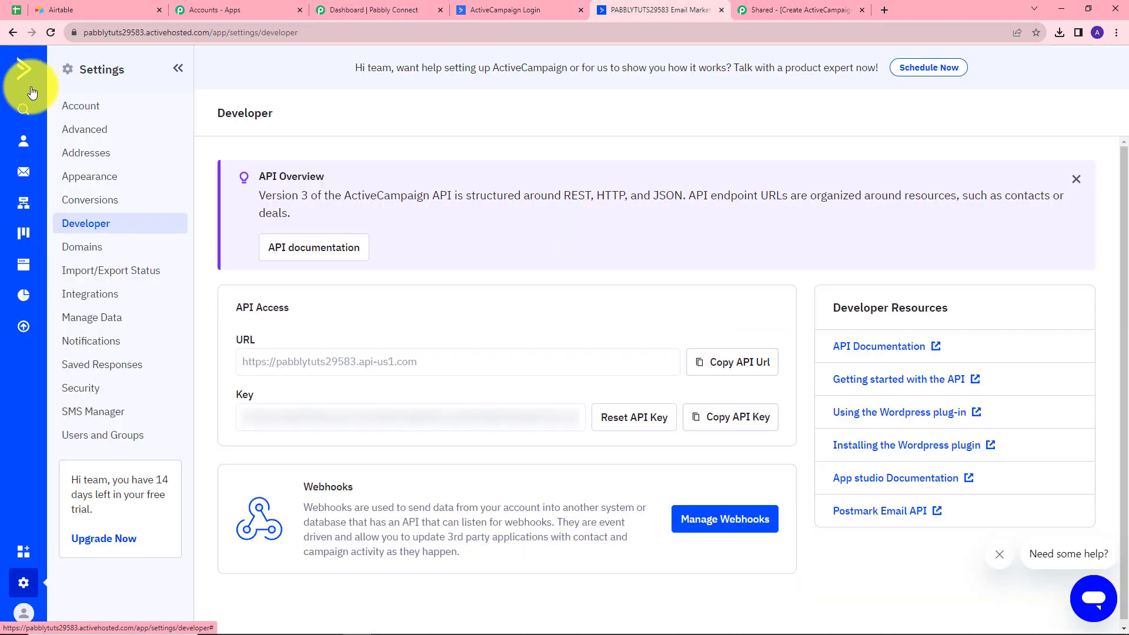
left_click(25, 146)
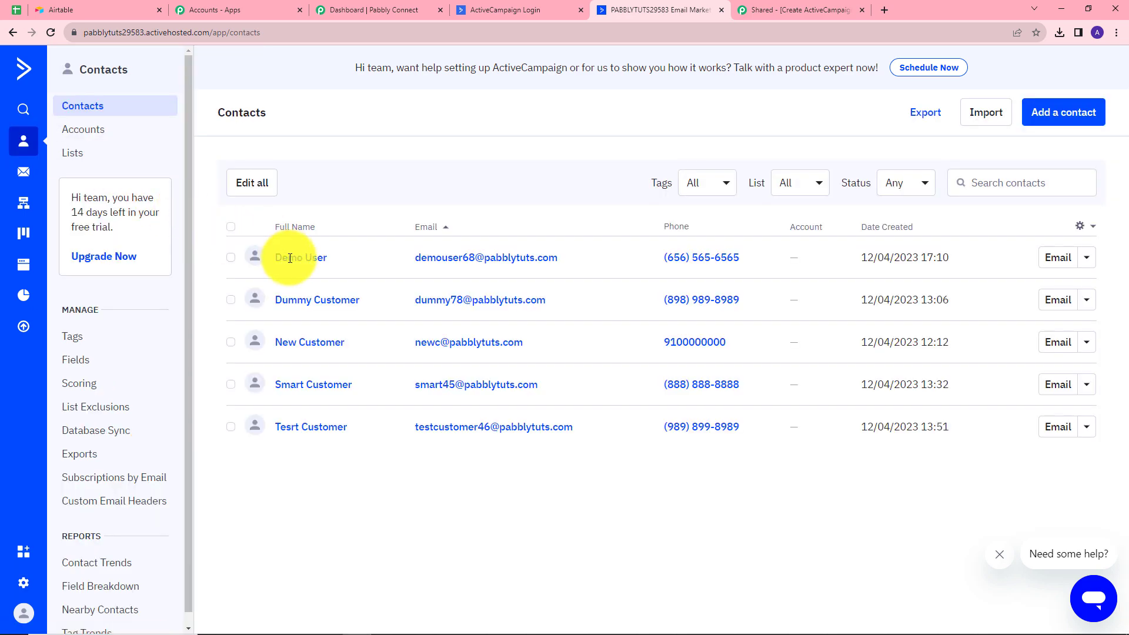
scroll(344, 420, "down", 3)
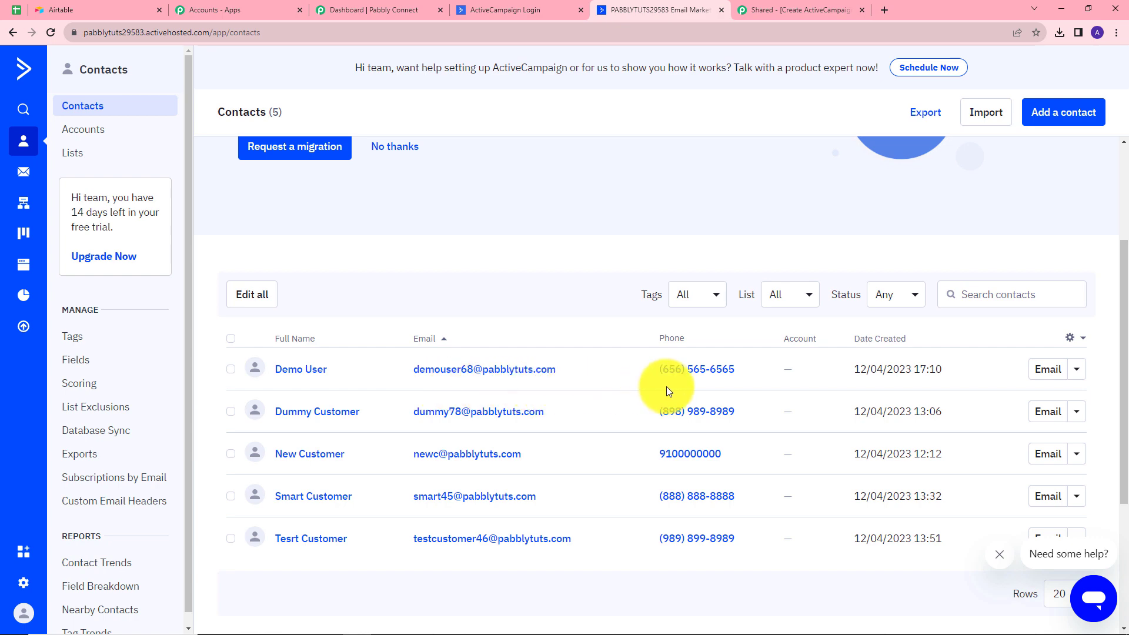
left_click(445, 371)
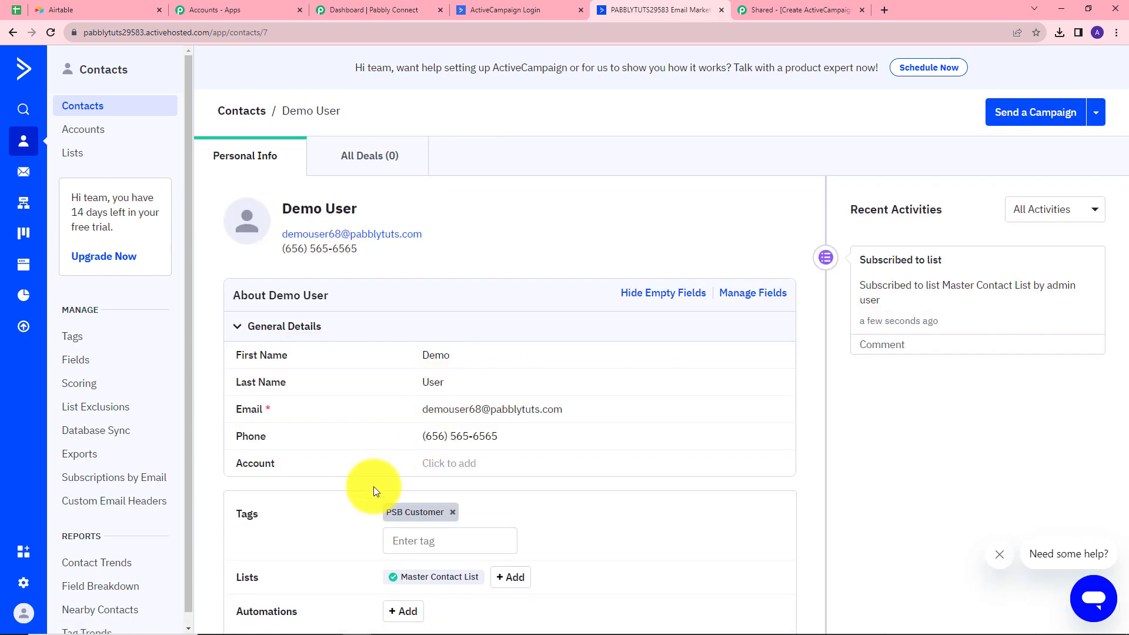
scroll(373, 486, "down", 3)
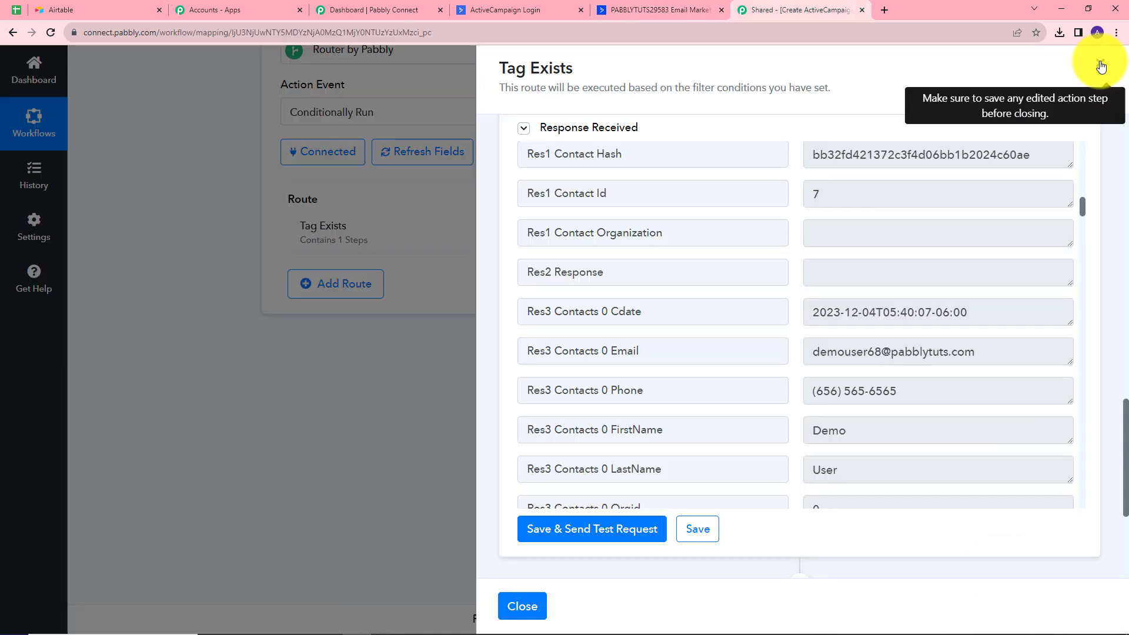
Filter the Tag does not exists route on Meta Total equal to 0 and test it (Condition is false)
left_click(1101, 67)
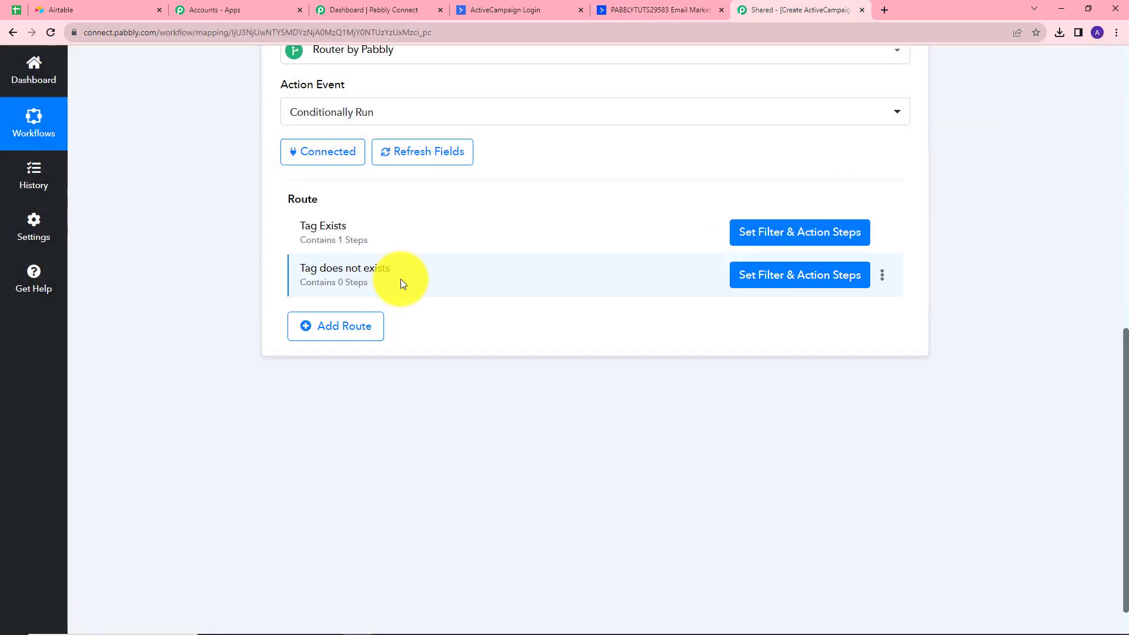
left_click(782, 281)
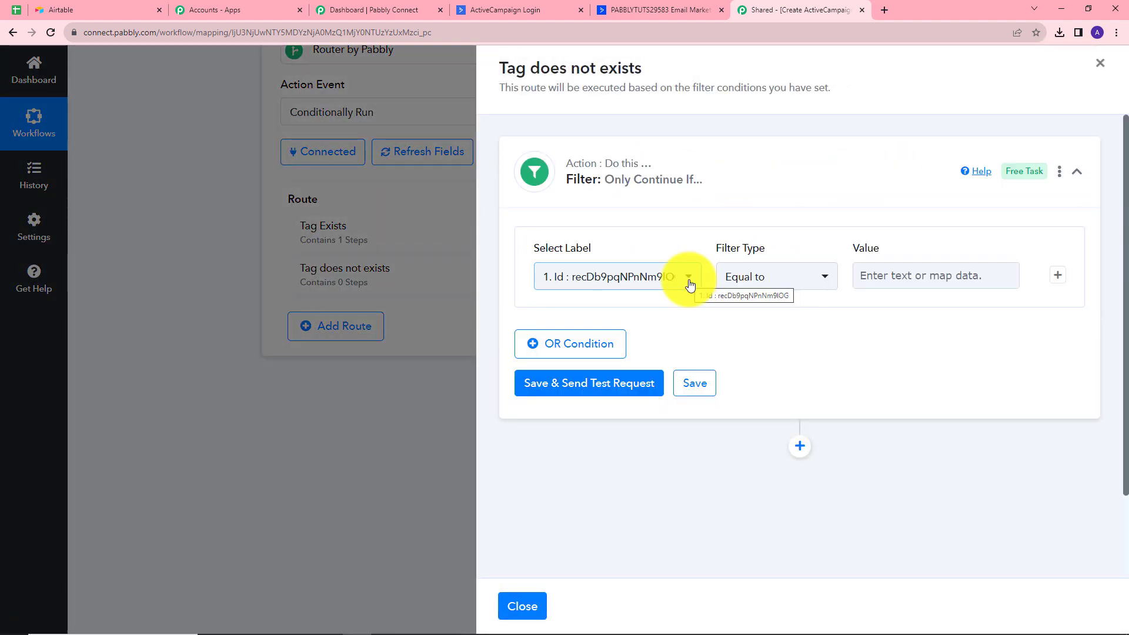
left_click(667, 276)
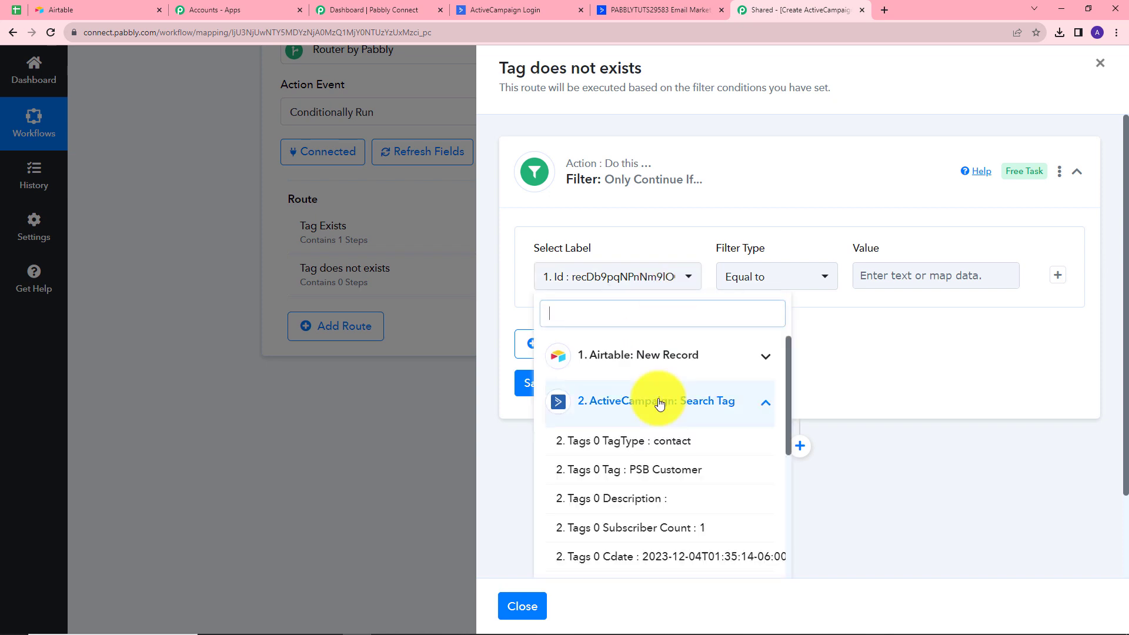
scroll(671, 487, "down", 5)
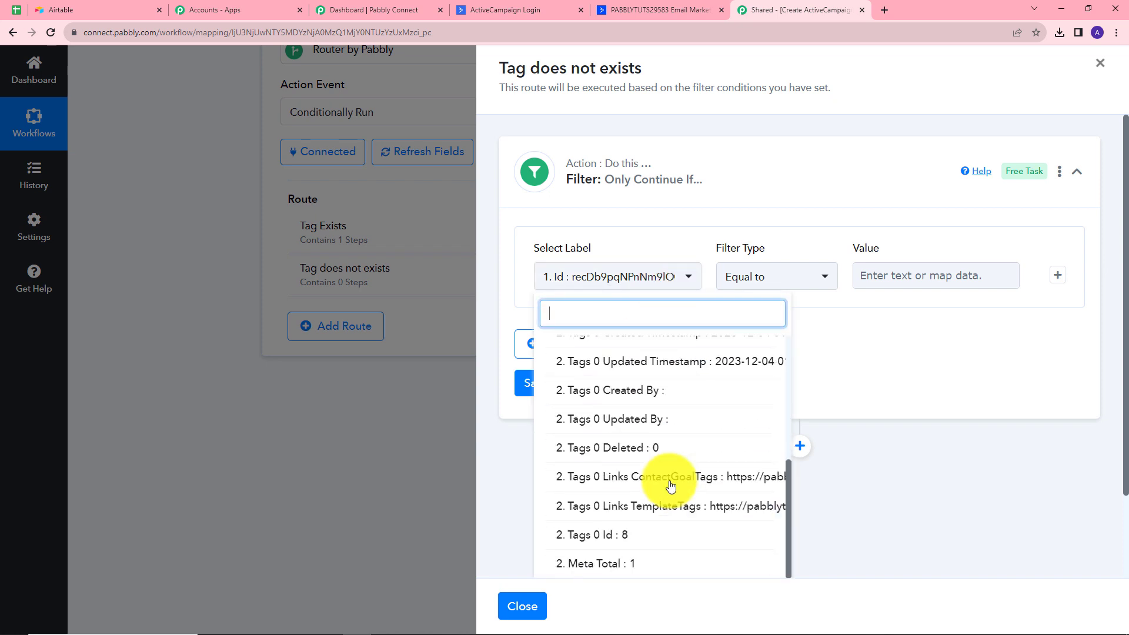
left_click(618, 567)
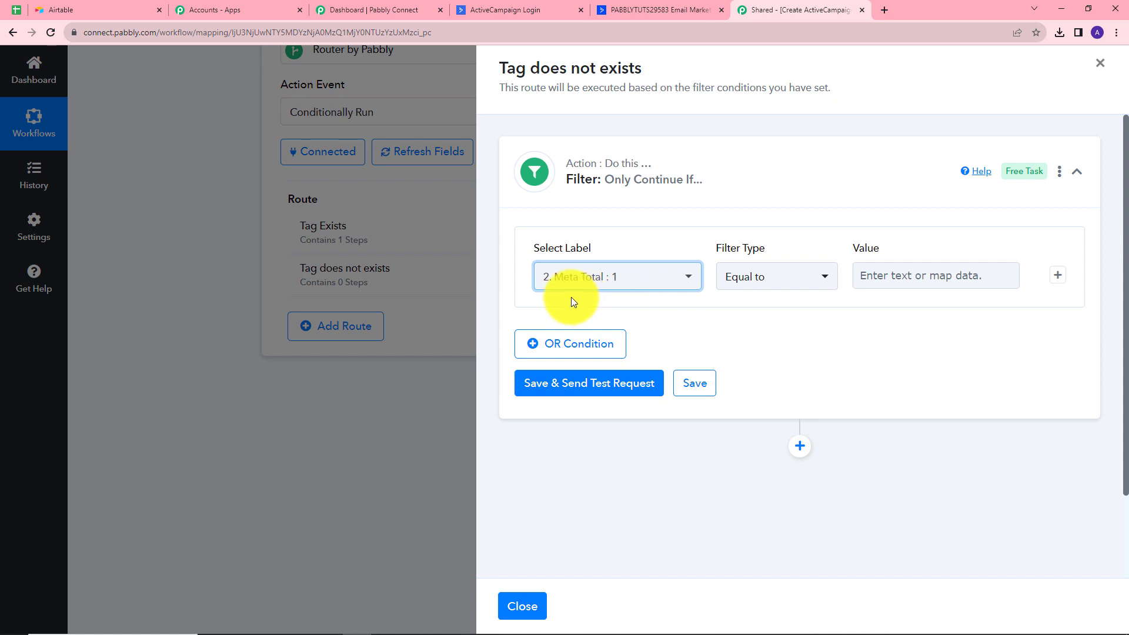
left_click(886, 283)
type("0")
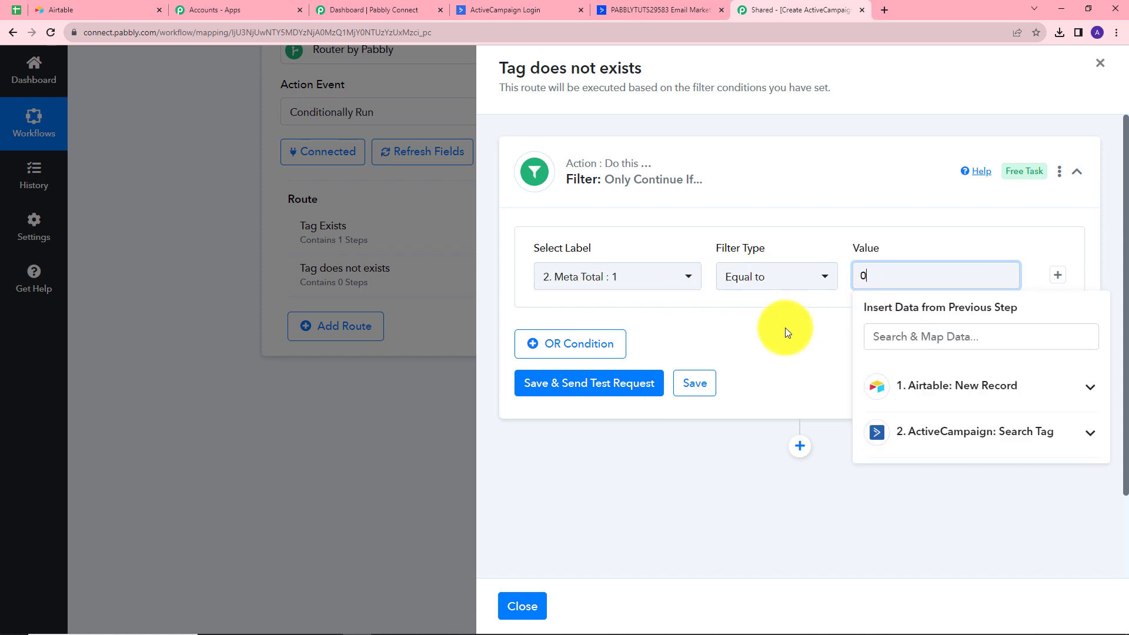
left_click(579, 385)
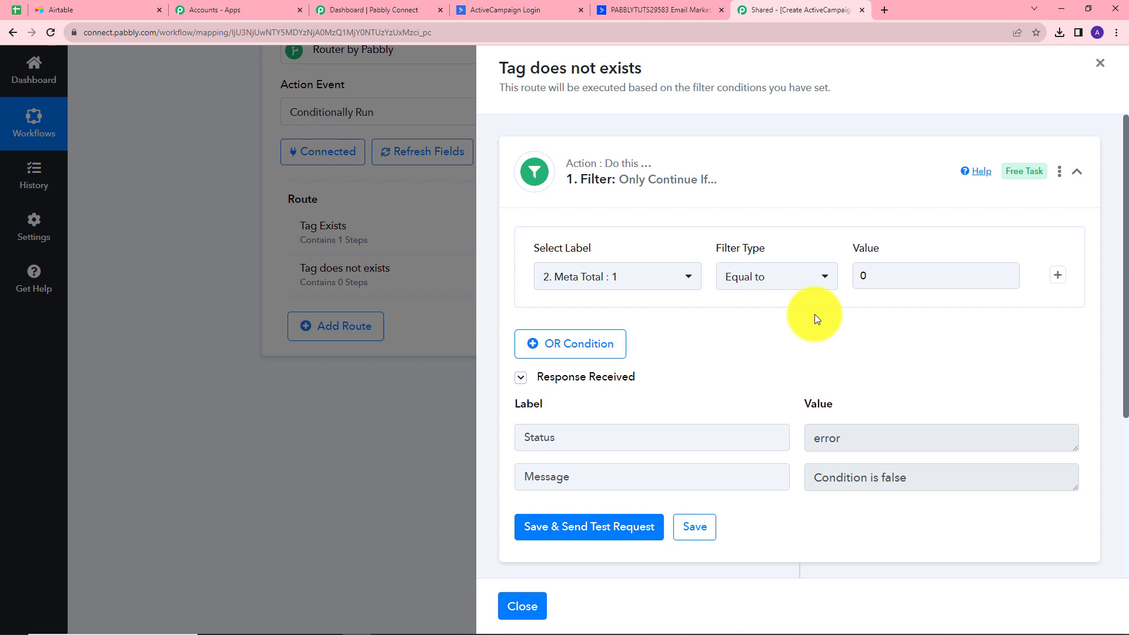
scroll(814, 318, "down", 4)
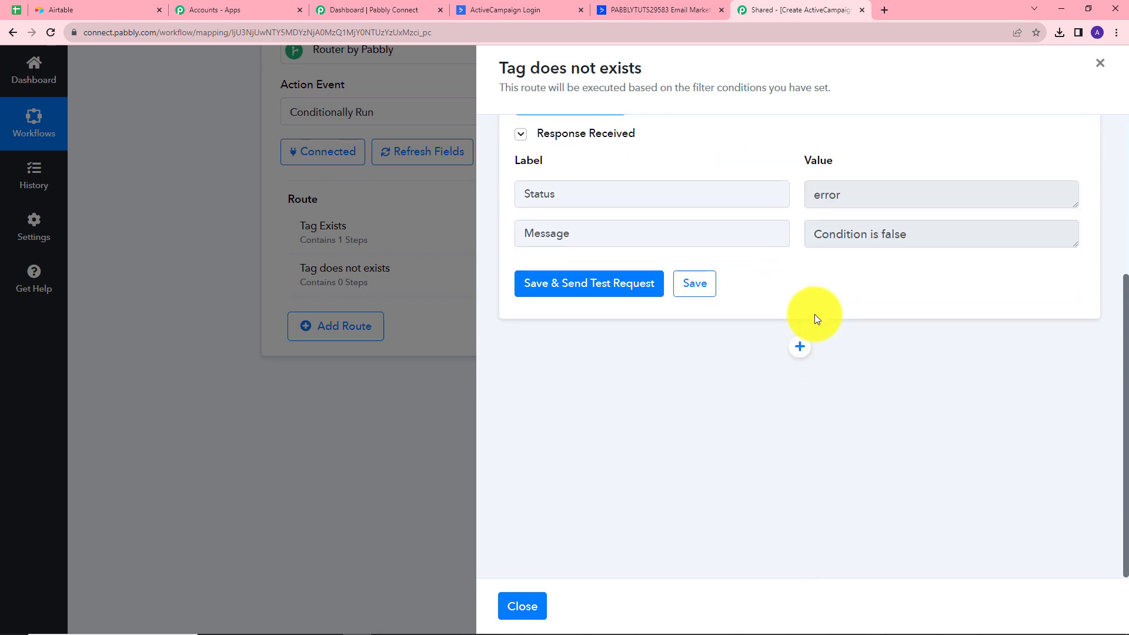
Add an ActiveCampaign Create a Tag action to Tag does not exists, using the existing connection
left_click(801, 347)
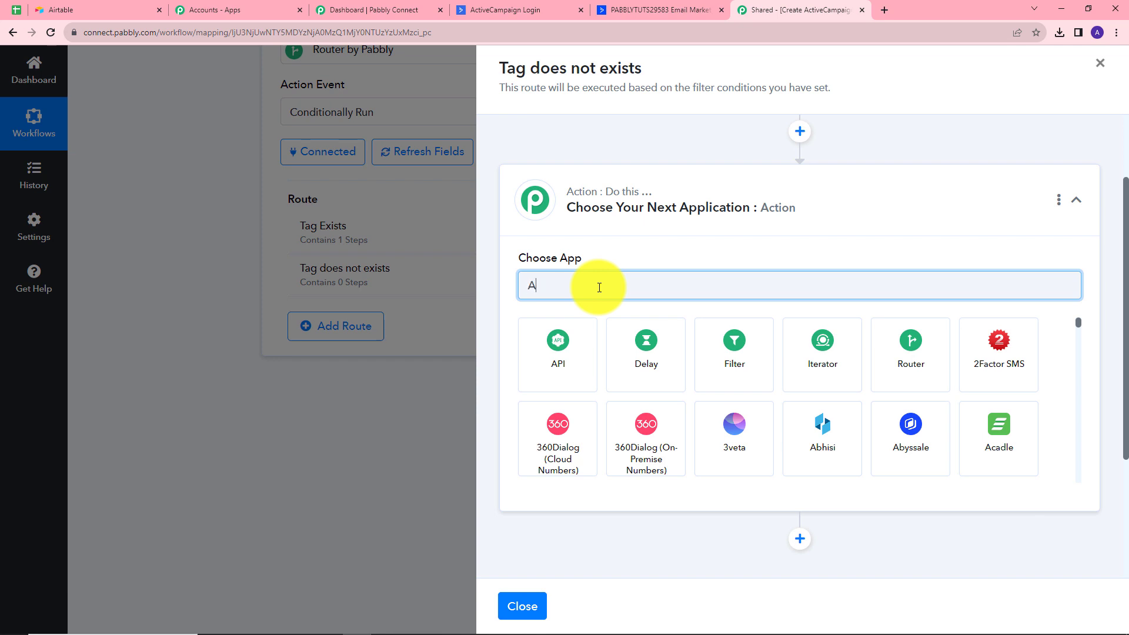
type("Activ")
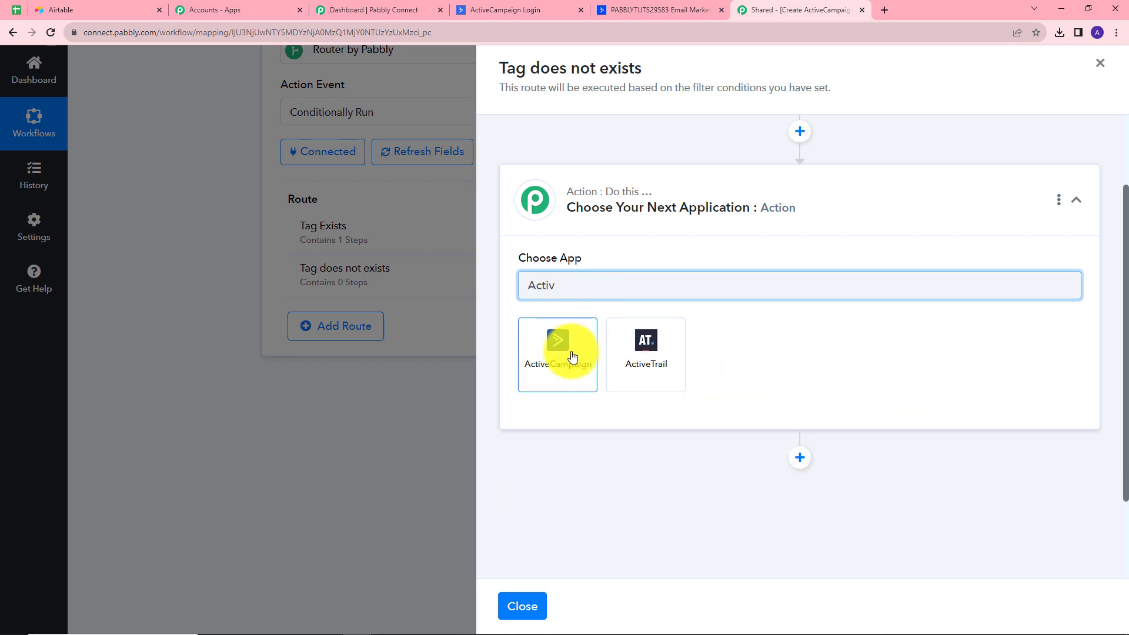
left_click(573, 356)
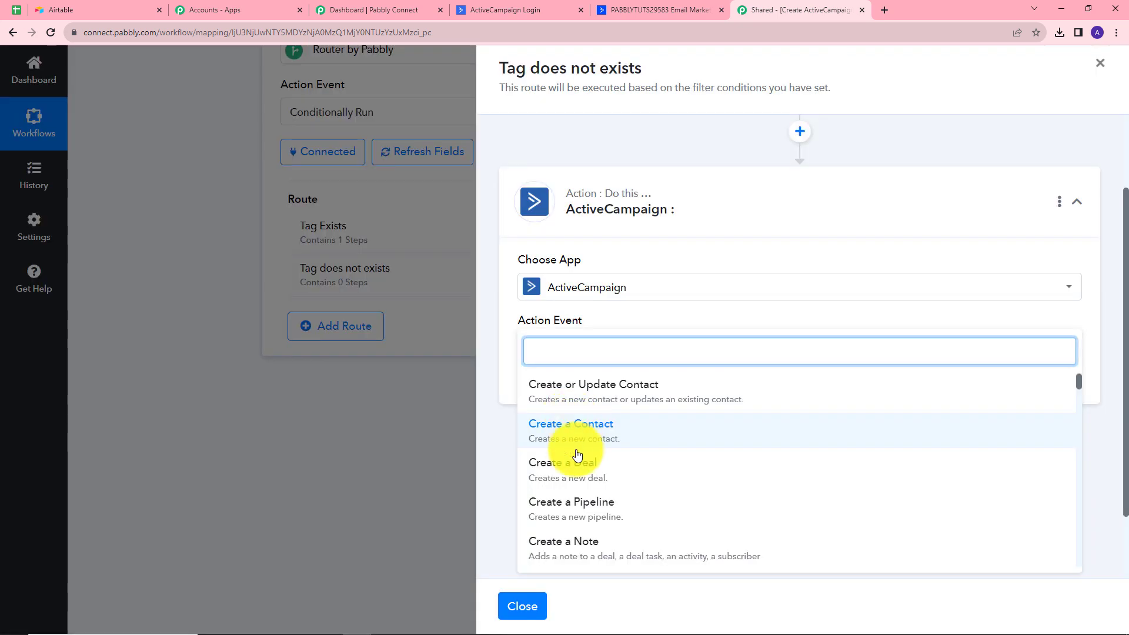
scroll(577, 463, "down", 2)
left_click(575, 462)
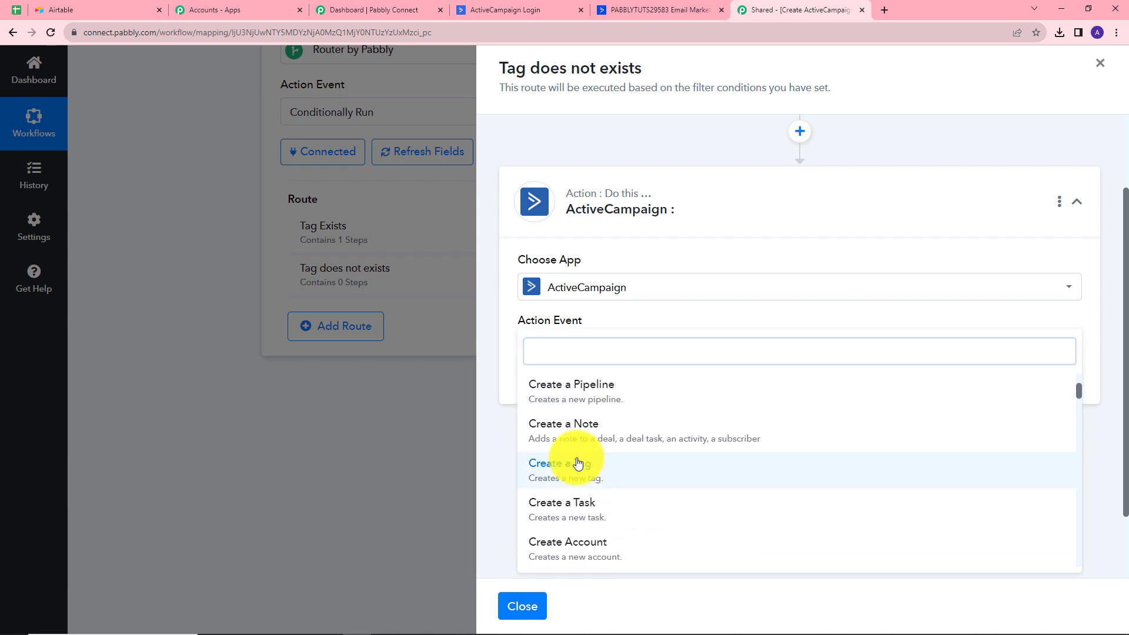
left_click(565, 331)
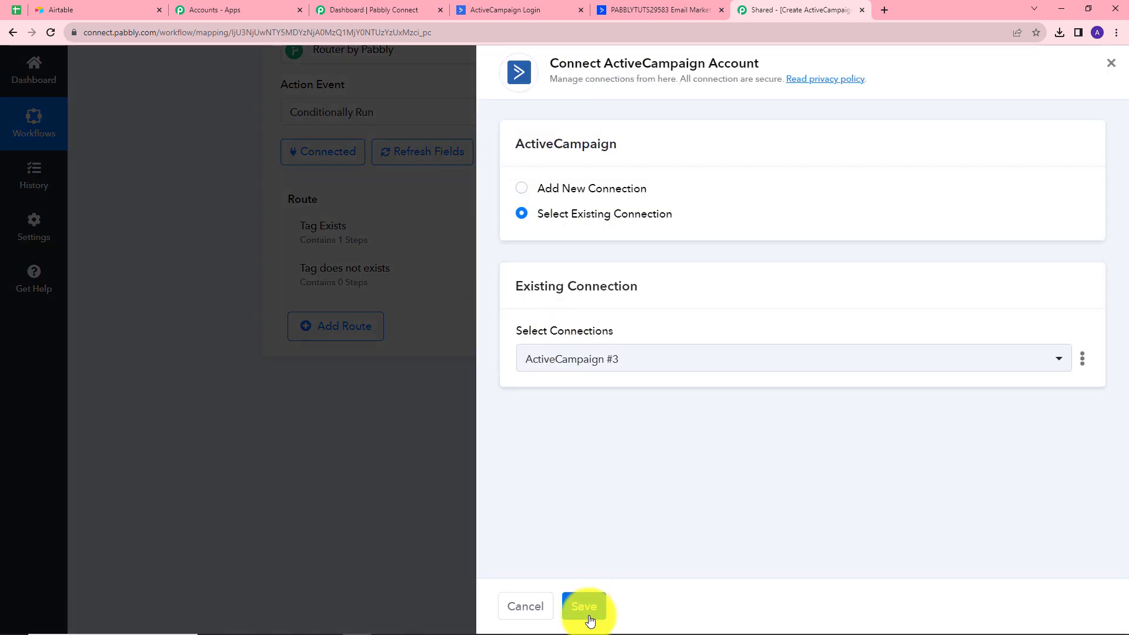
left_click(584, 606)
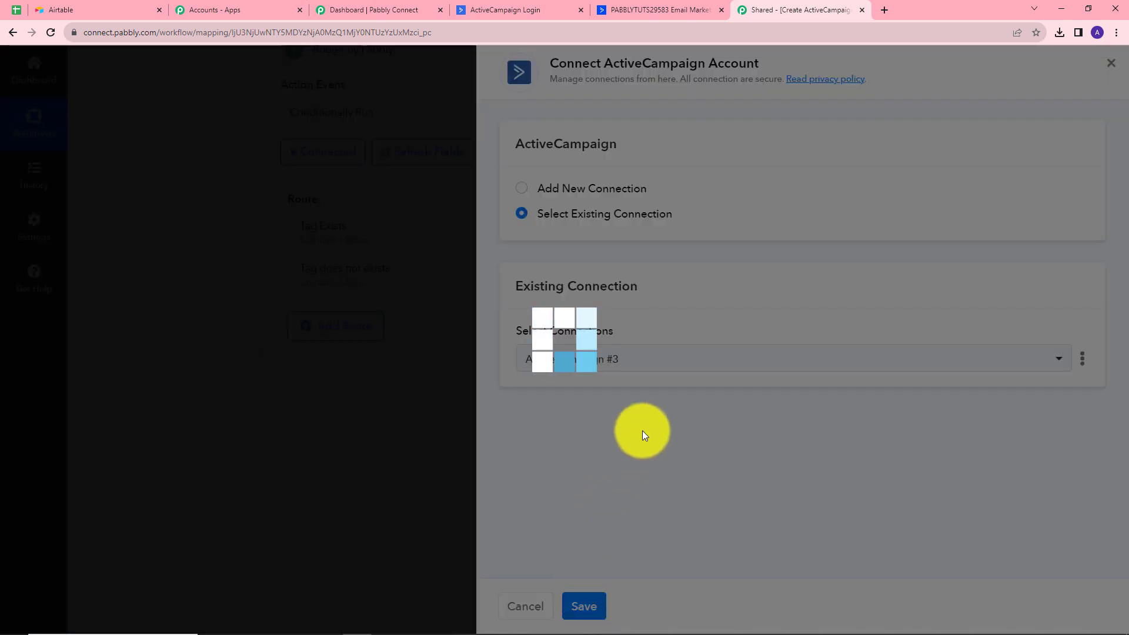
scroll(650, 426, "down", 2)
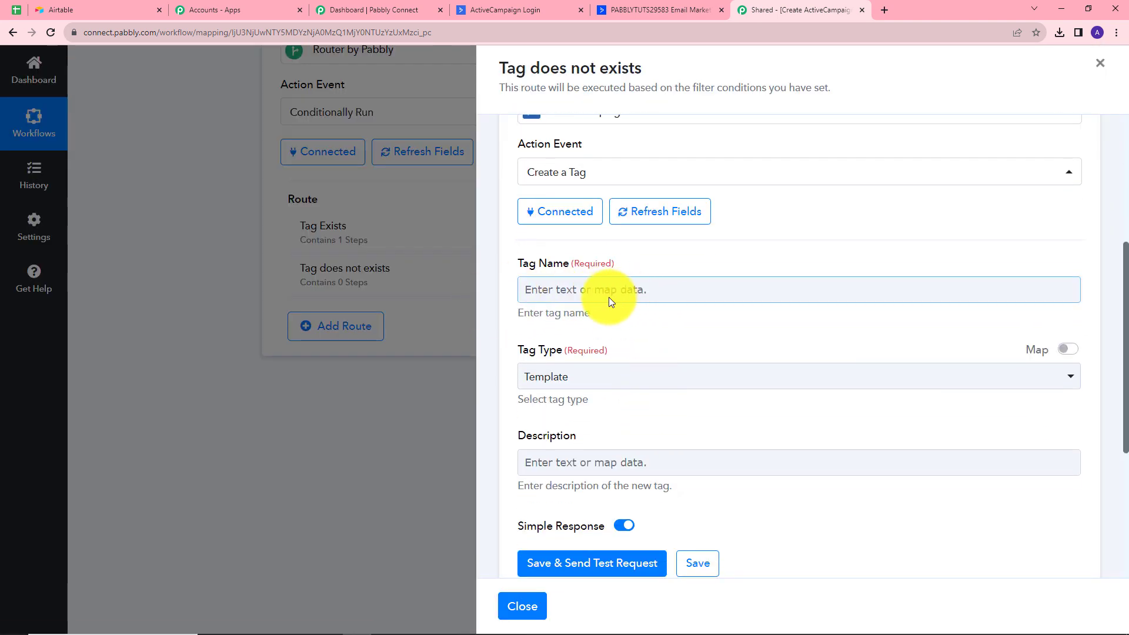
In the Tag Name field, expand 1. Airtable: New Record to see its available fields
scroll(796, 372, "down", 1)
left_click(619, 277)
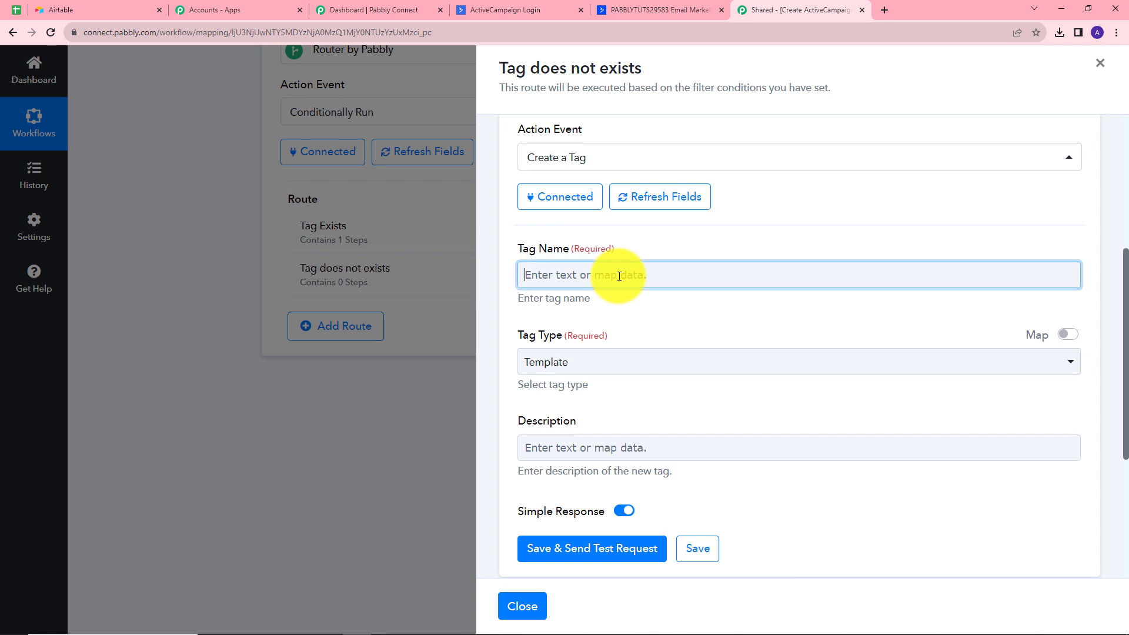
left_click(623, 397)
scroll(661, 482, "down", 3)
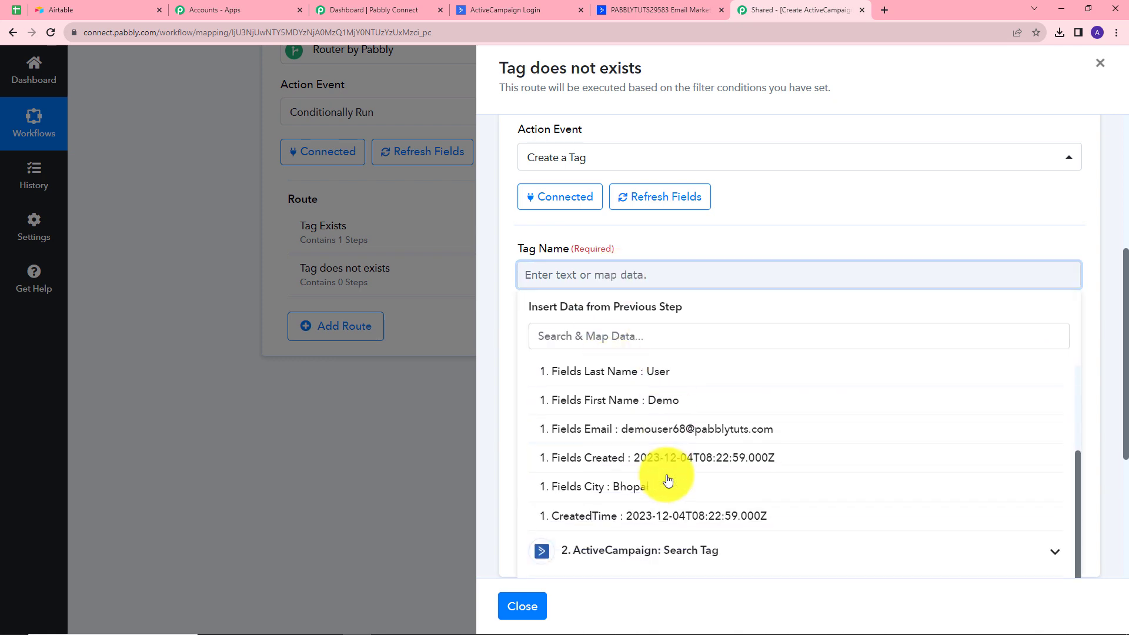
scroll(664, 480, "up", 3)
scroll(668, 479, "up", 2)
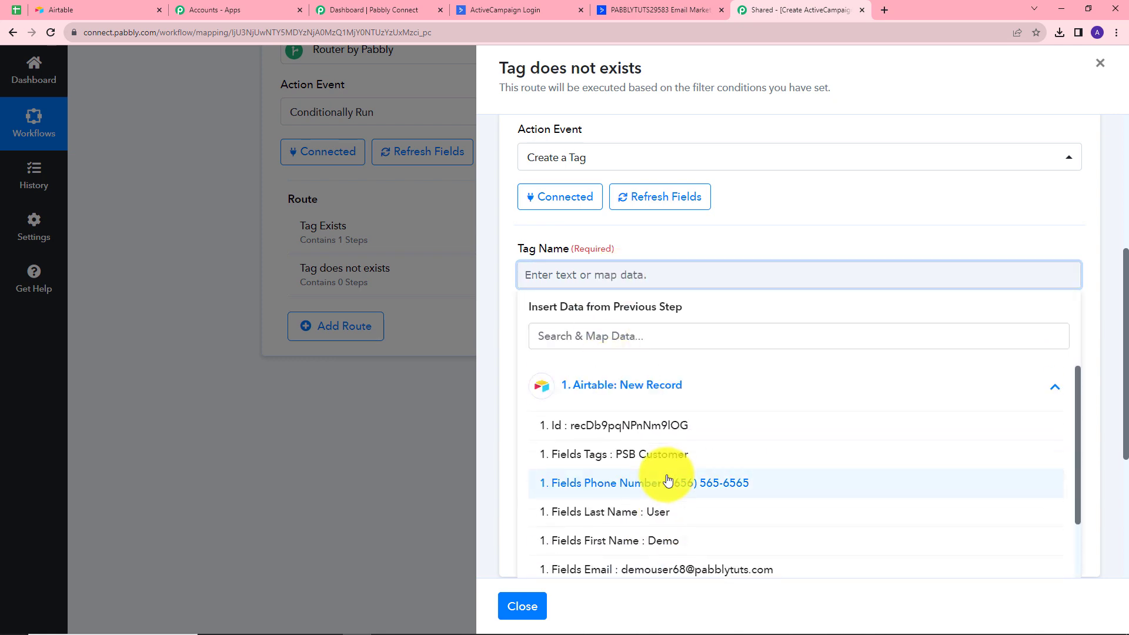
scroll(668, 481, "down", 3)
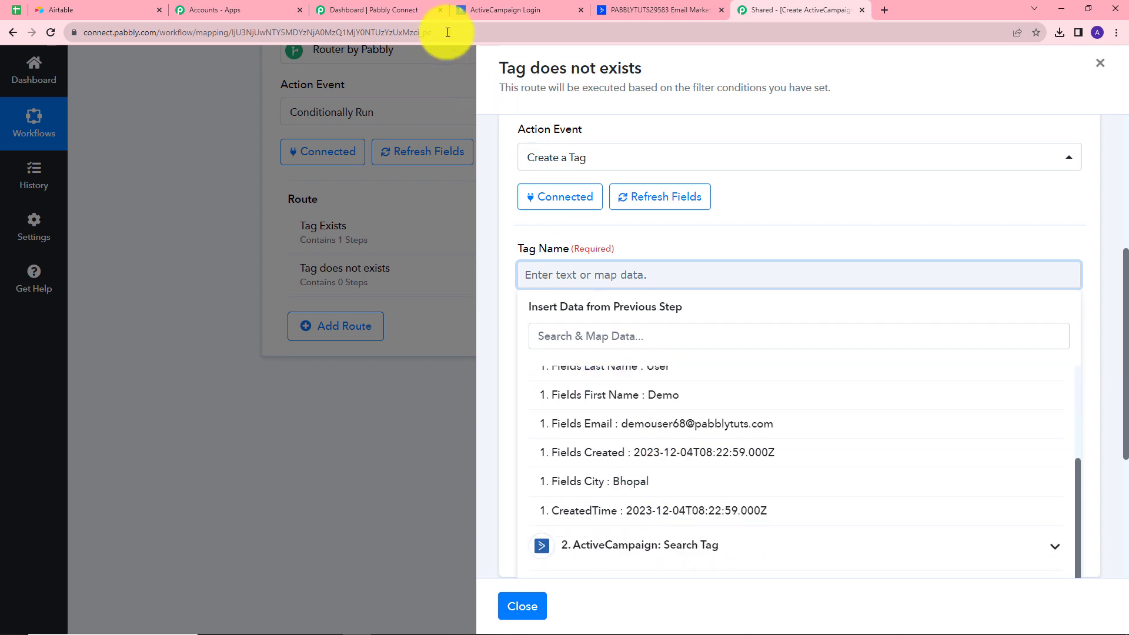
Go to ActiveCampaign's Contacts > Tags list
left_click(619, 5)
scroll(306, 380, "up", 3)
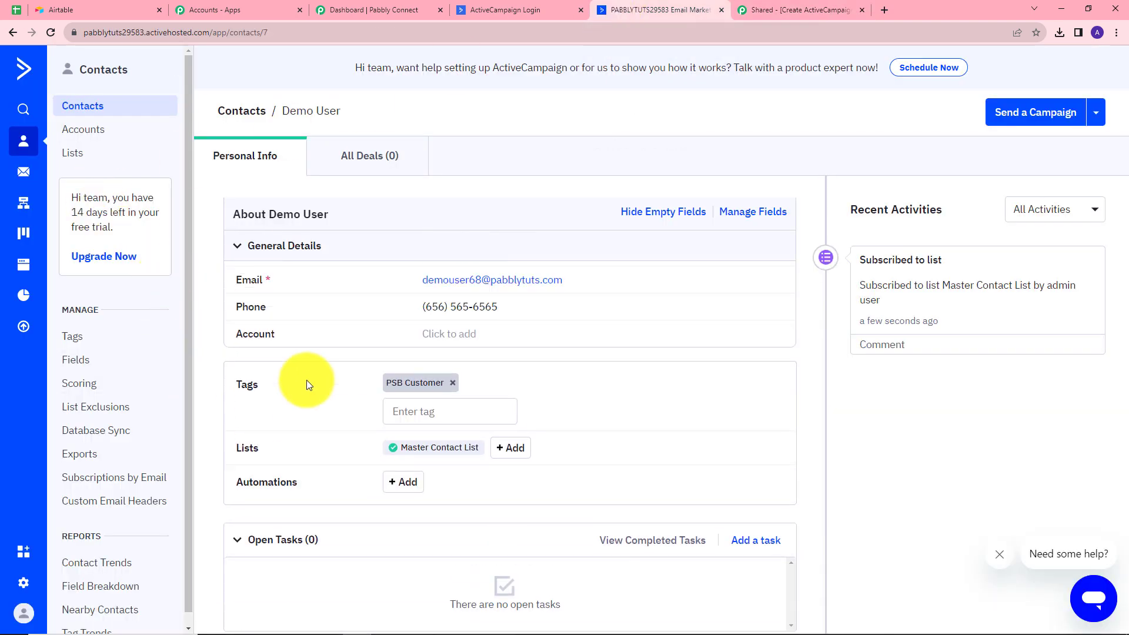
key("ctrl+Tab")
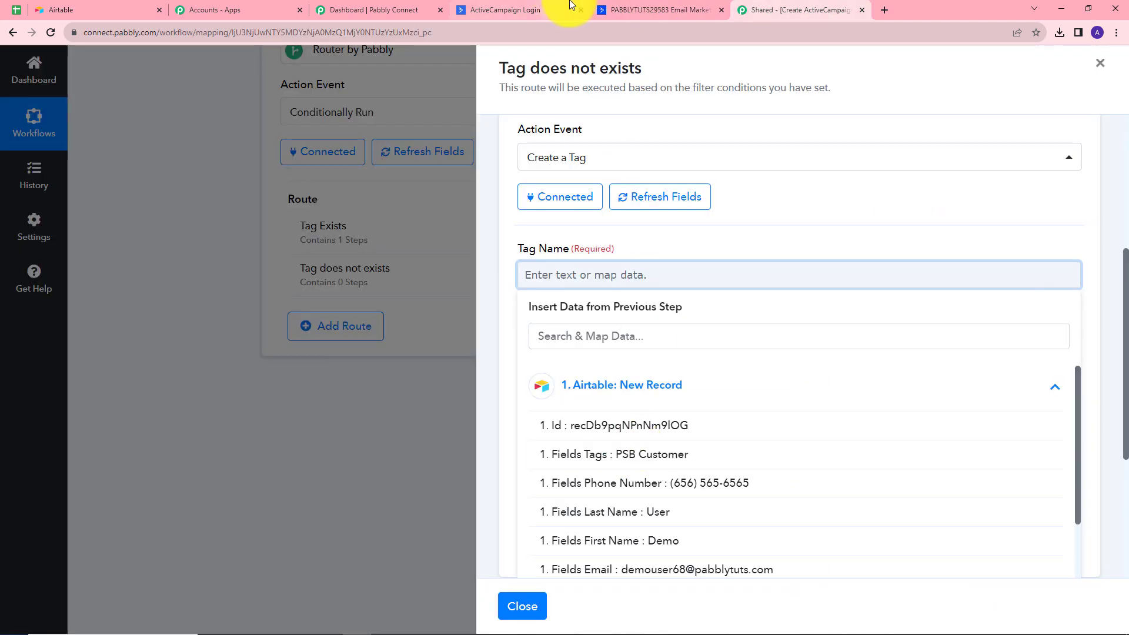
left_click(630, 4)
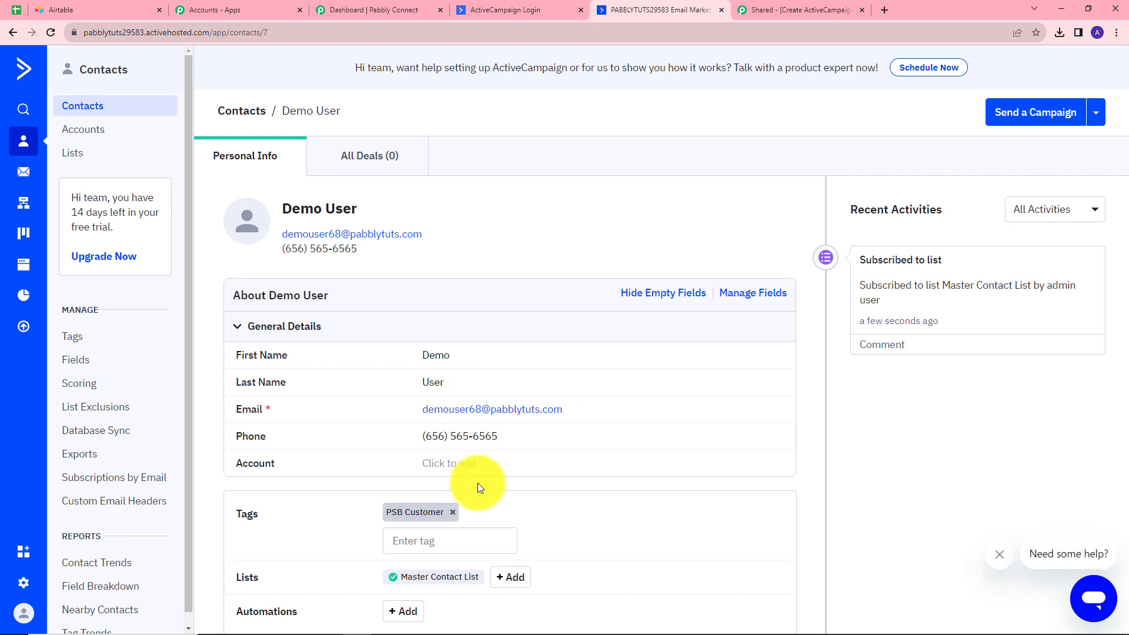
scroll(478, 482, "down", 2)
left_click(89, 341)
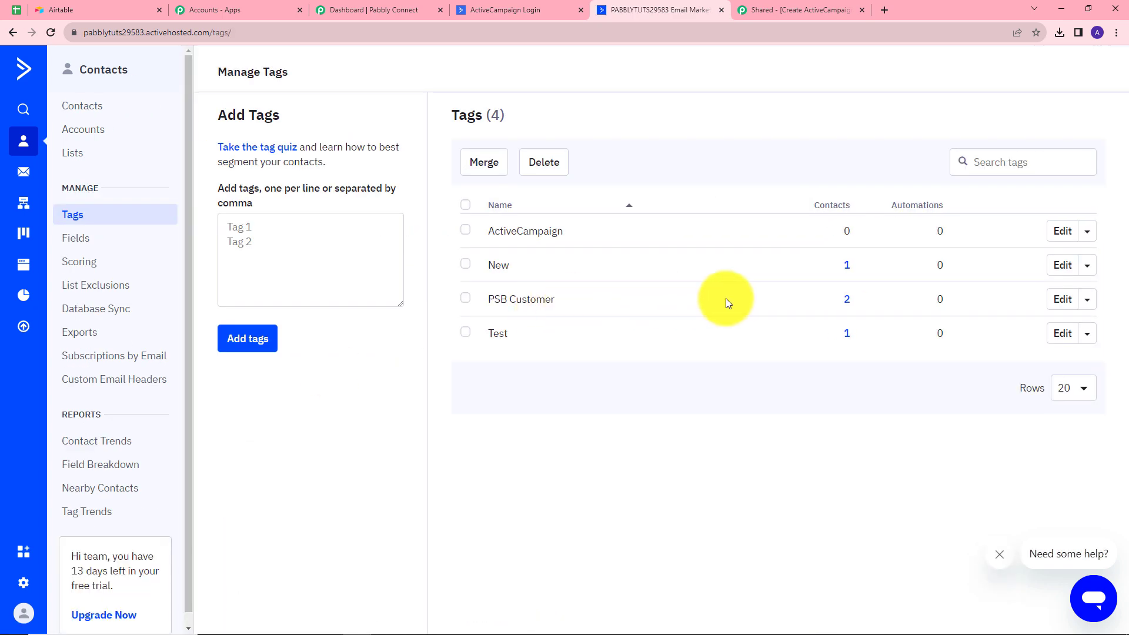
Delete the PSB Customer tag and return to the Pabbly Connect workflow
left_click(1085, 302)
left_click(1060, 330)
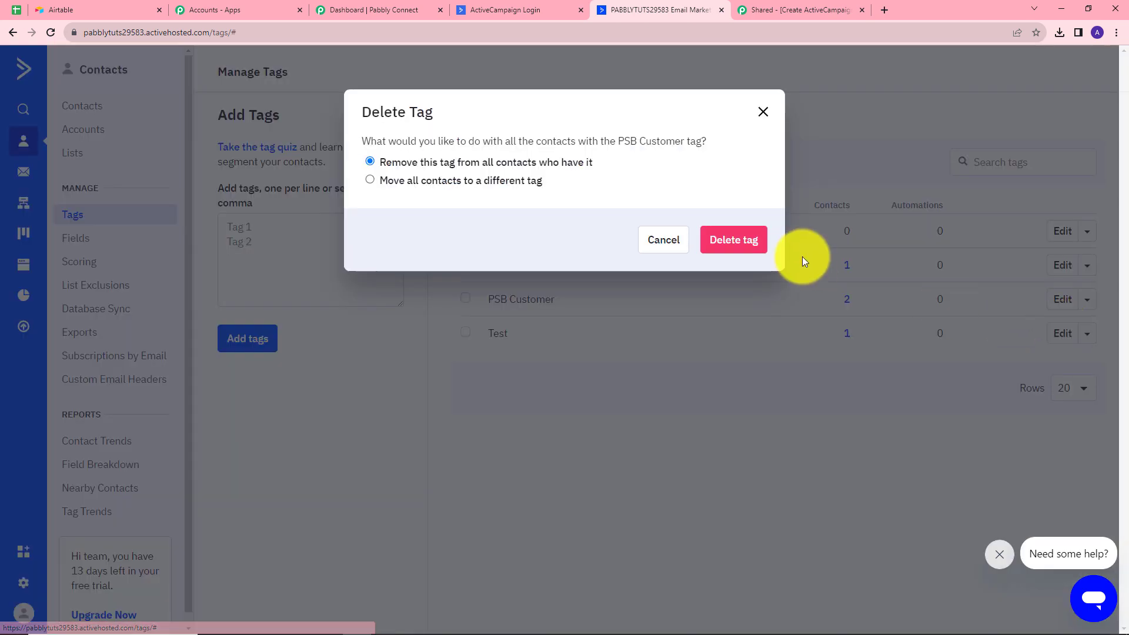
left_click(745, 241)
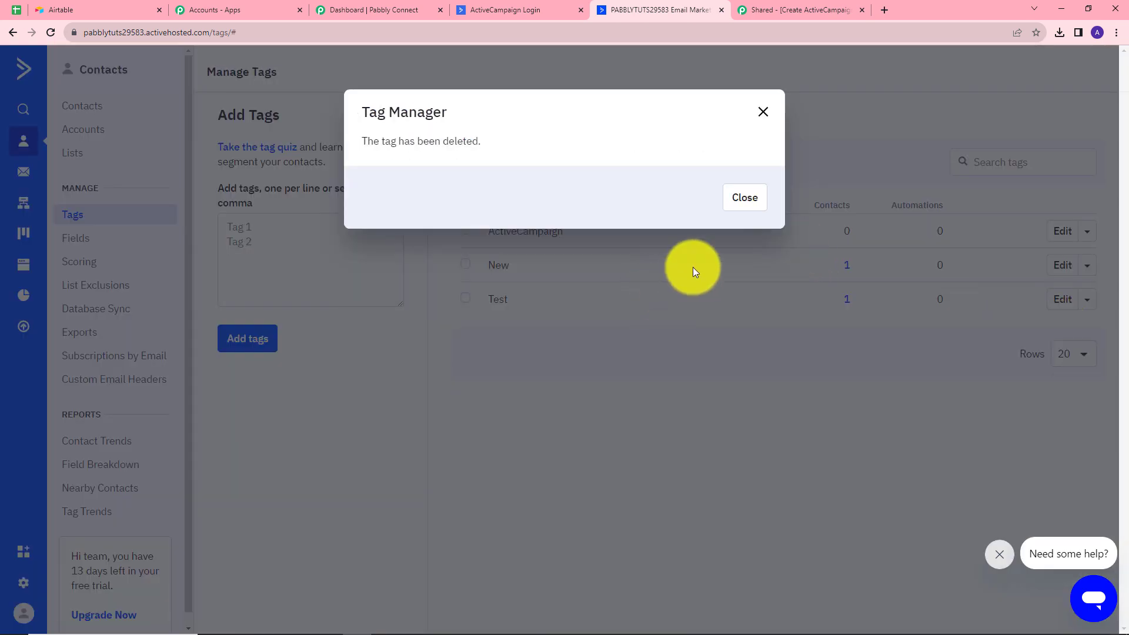
left_click(756, 124)
left_click(800, 10)
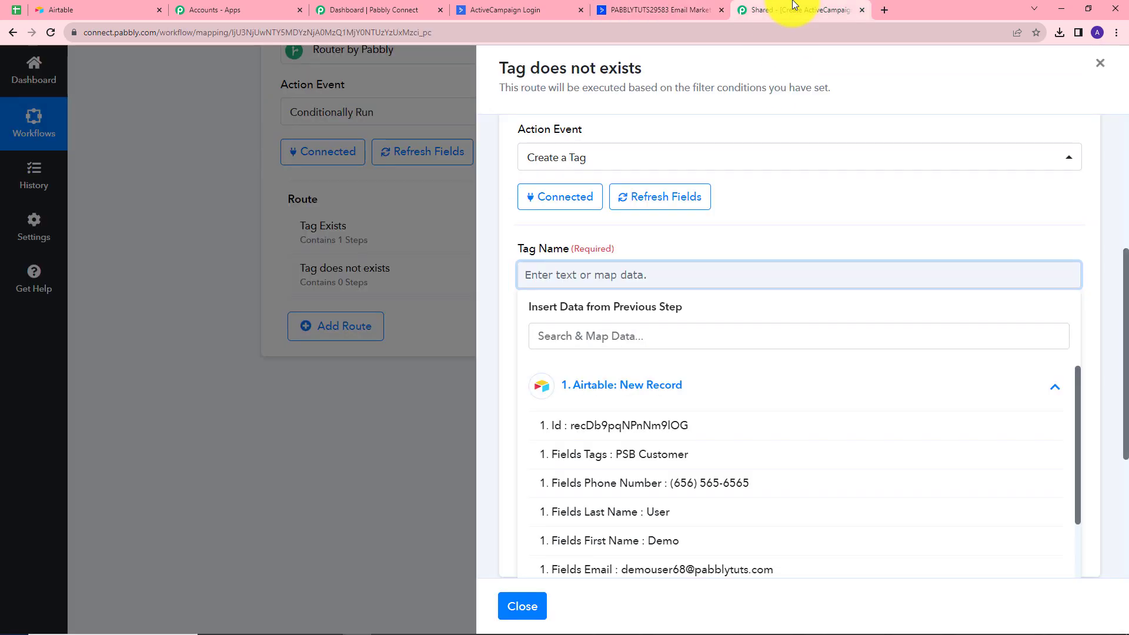
Map Airtable's Fields Tags into Tag Name, set Tag Type to Contact, and send a test request
scroll(680, 492, "down", 4)
scroll(663, 272, "up", 3)
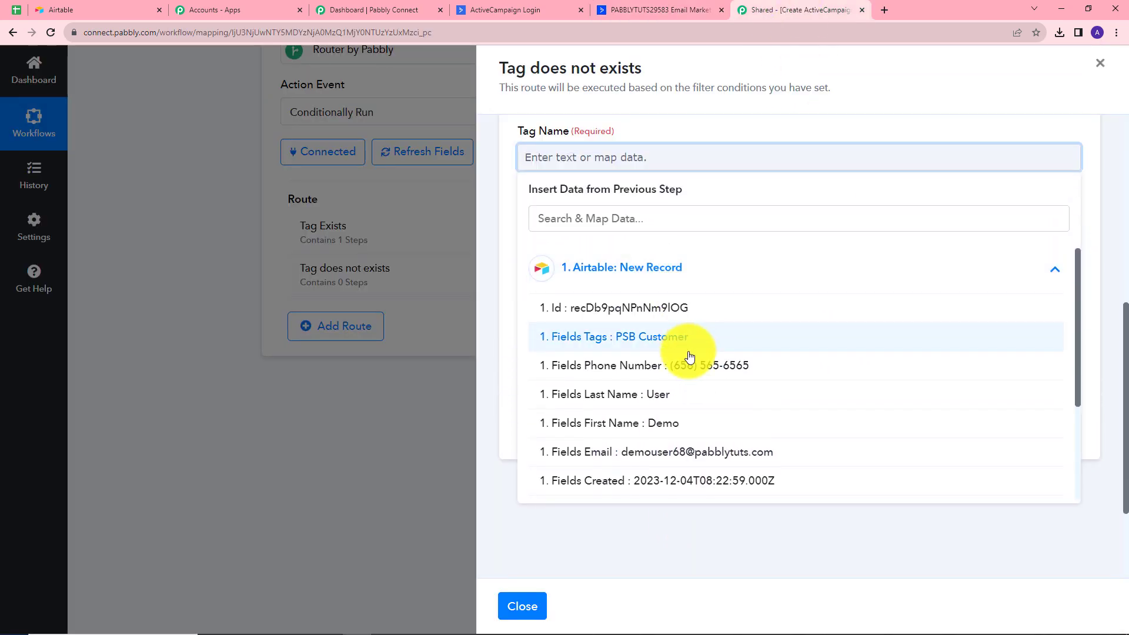
left_click(660, 338)
left_click(588, 253)
left_click(567, 349)
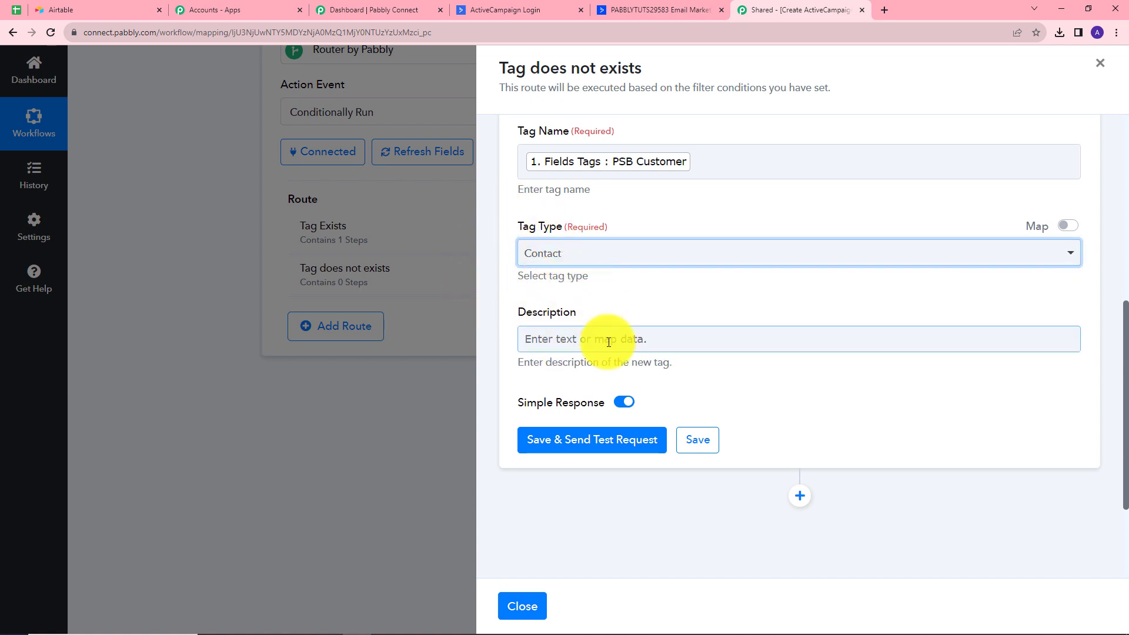
left_click(588, 439)
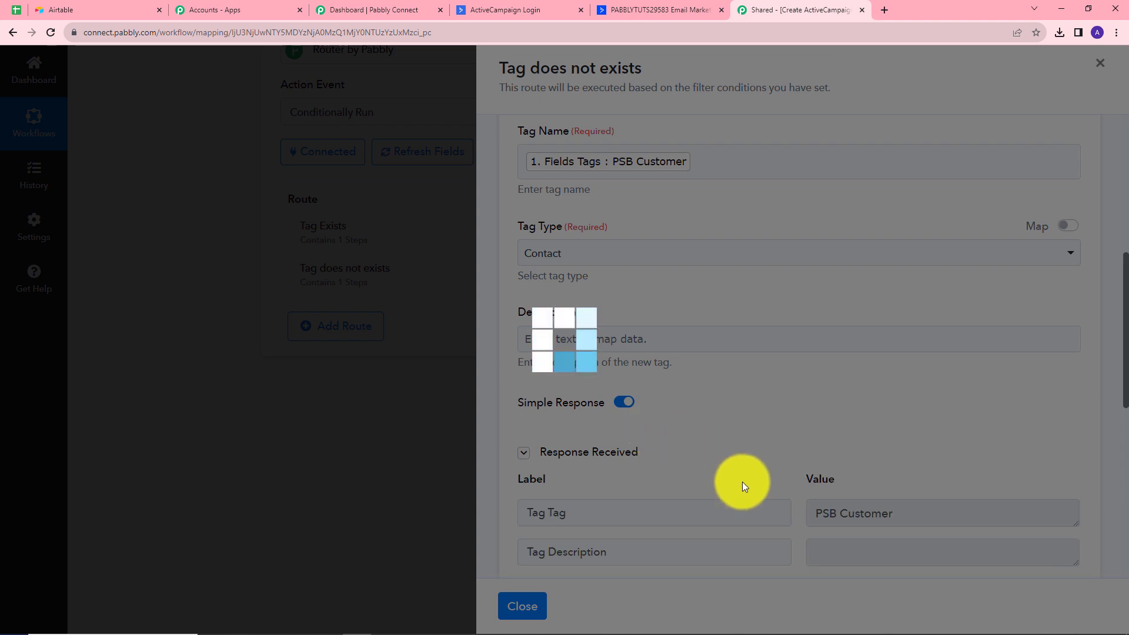
Review the test response showing the created tag's Id 17
scroll(898, 408, "down", 3)
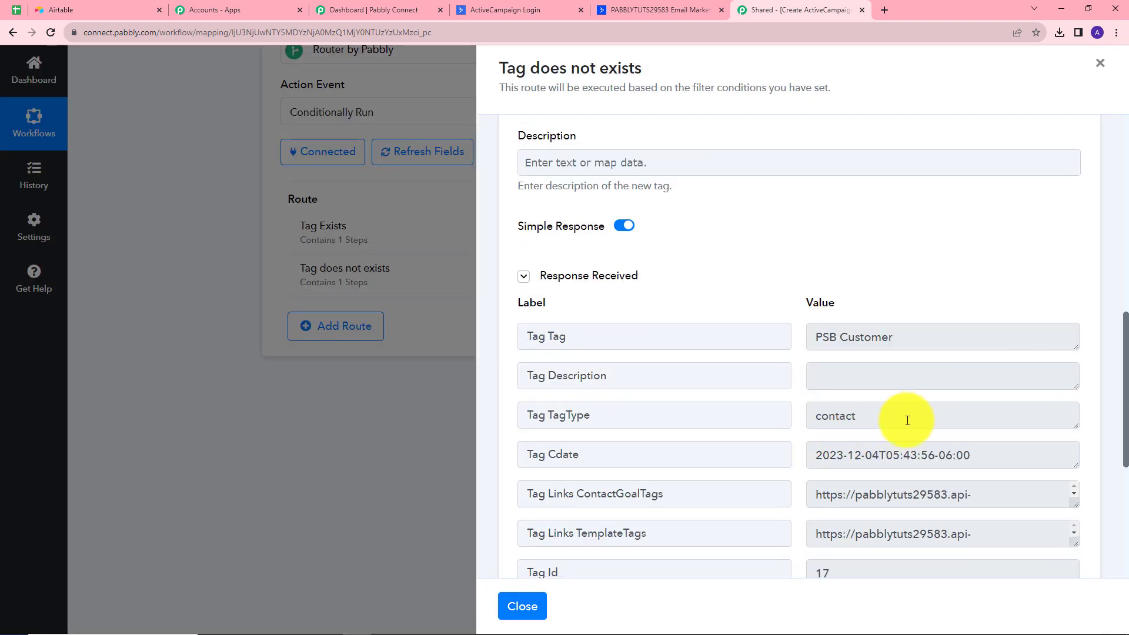
scroll(938, 533, "down", 1)
scroll(1036, 467, "down", 1)
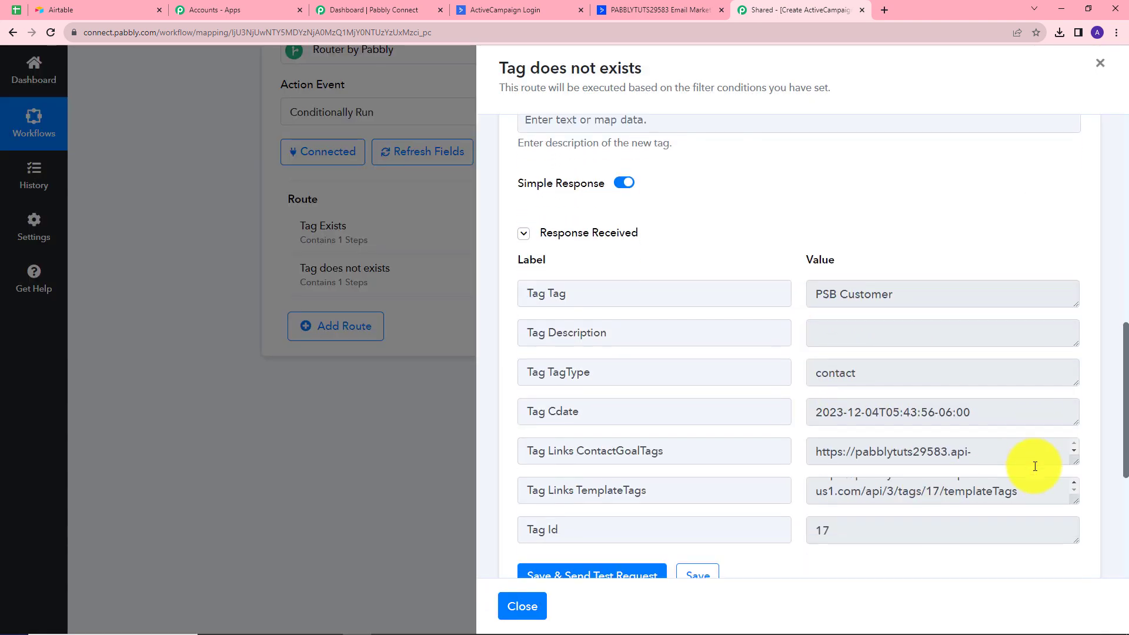
scroll(1035, 466, "down", 2)
left_click_drag(833, 401, 811, 410)
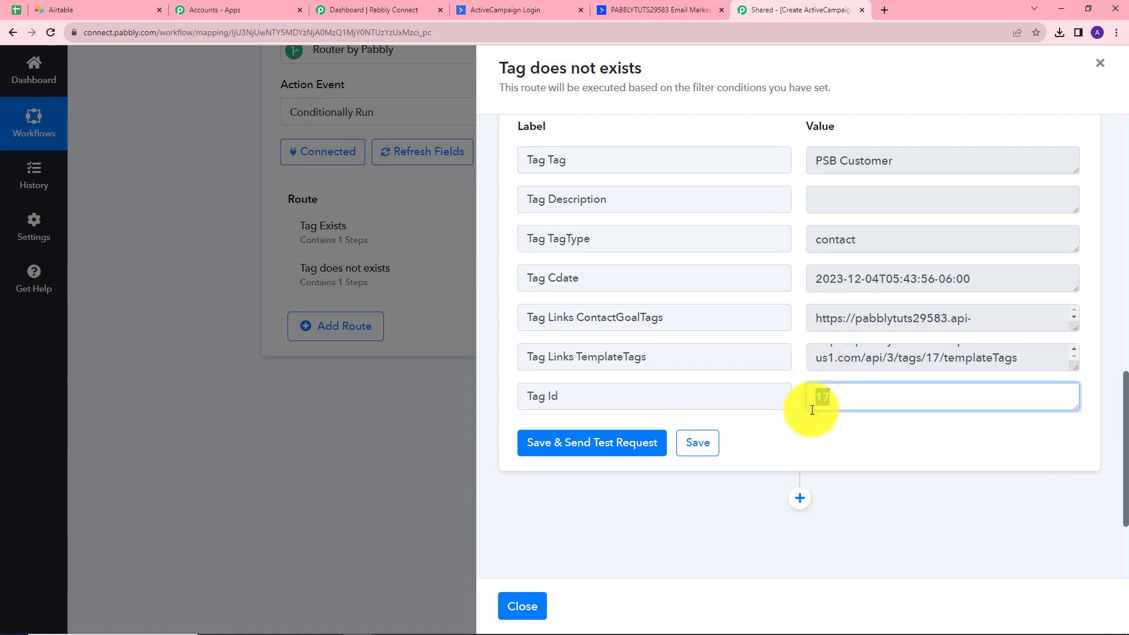
left_click(852, 436)
scroll(745, 397, "up", 1)
scroll(745, 397, "up", 8)
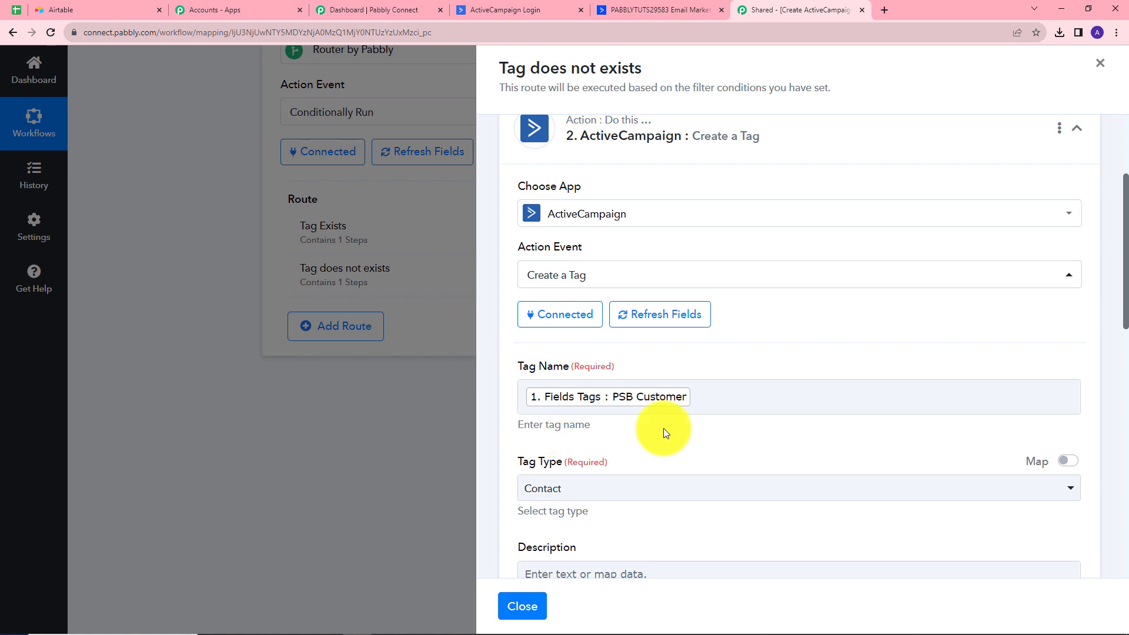
Add a new action step after the Create a Tag step
scroll(663, 428, "down", 10)
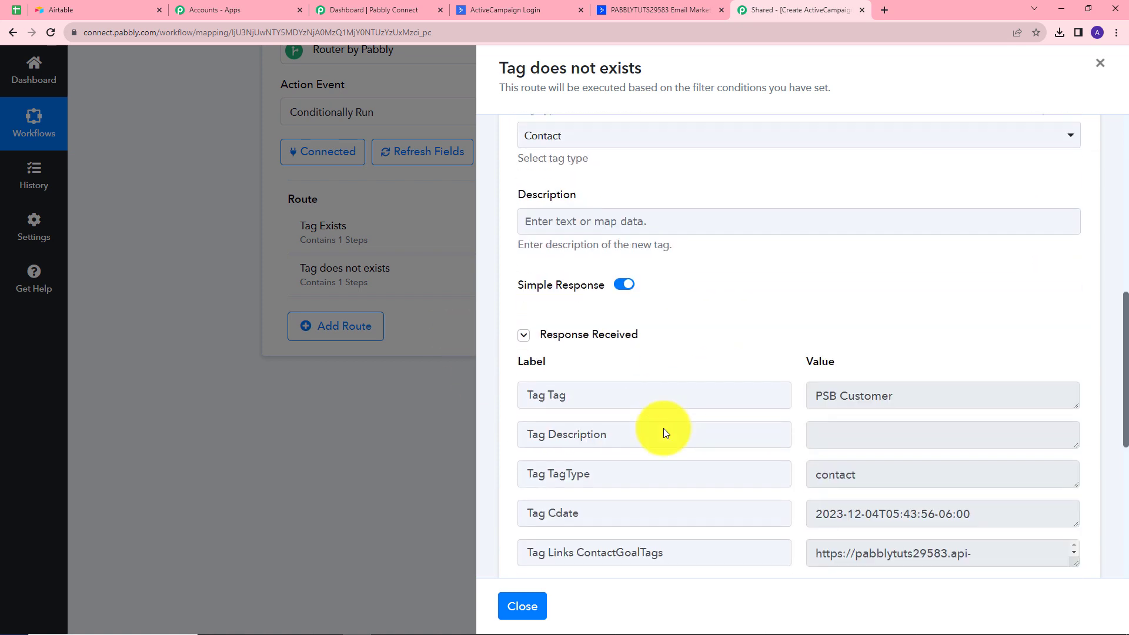
scroll(696, 412, "up", 3)
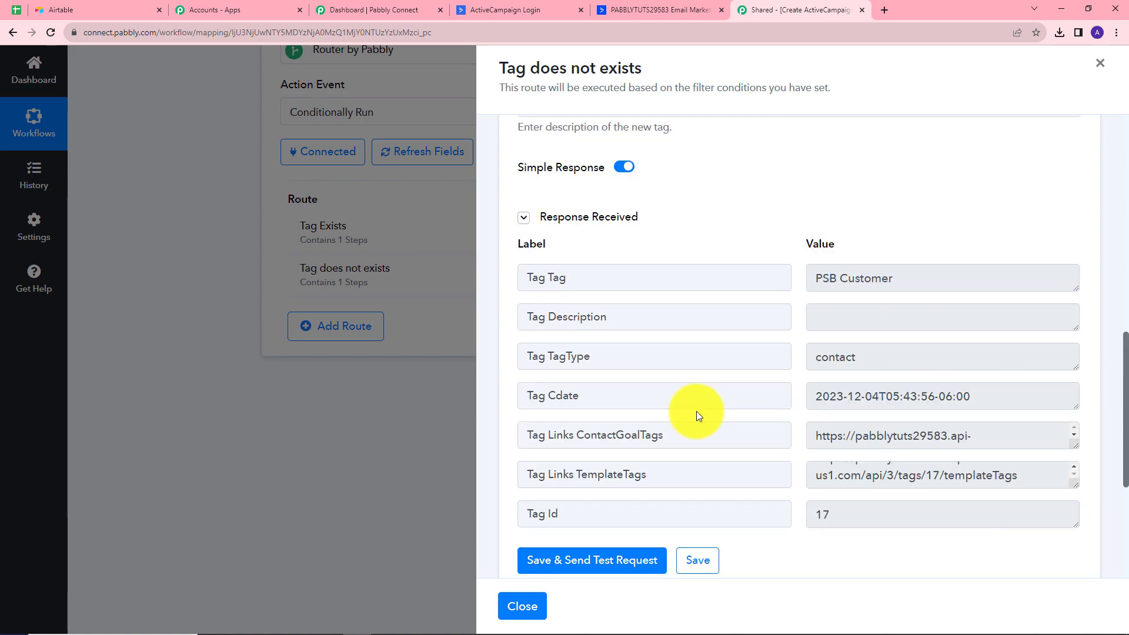
scroll(935, 223, "down", 4)
scroll(935, 223, "down", 1)
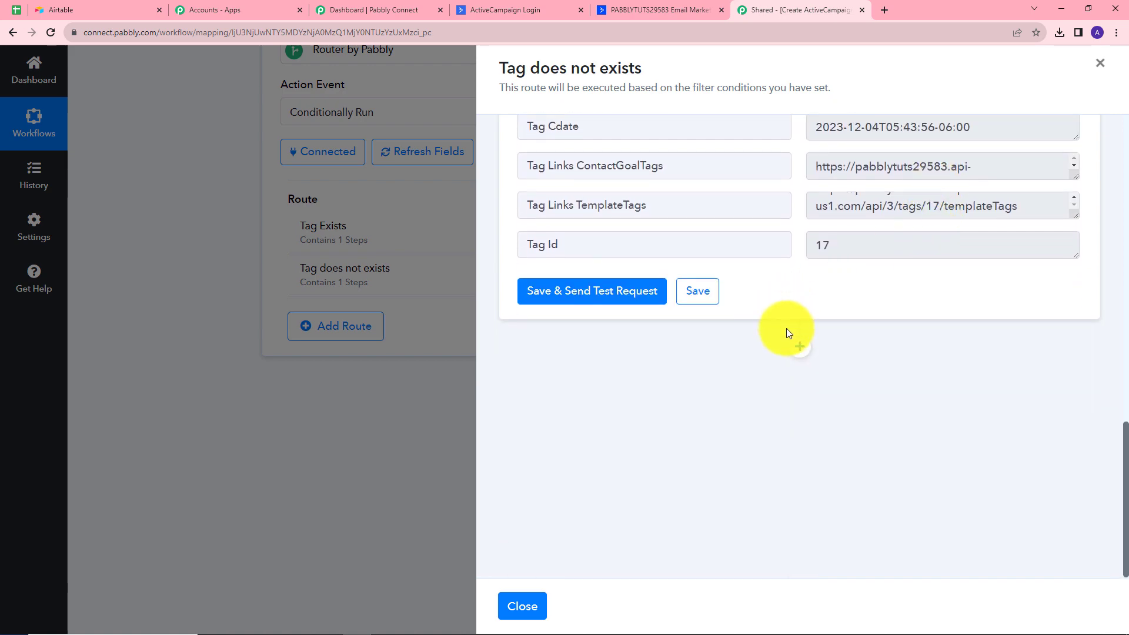
left_click(798, 349)
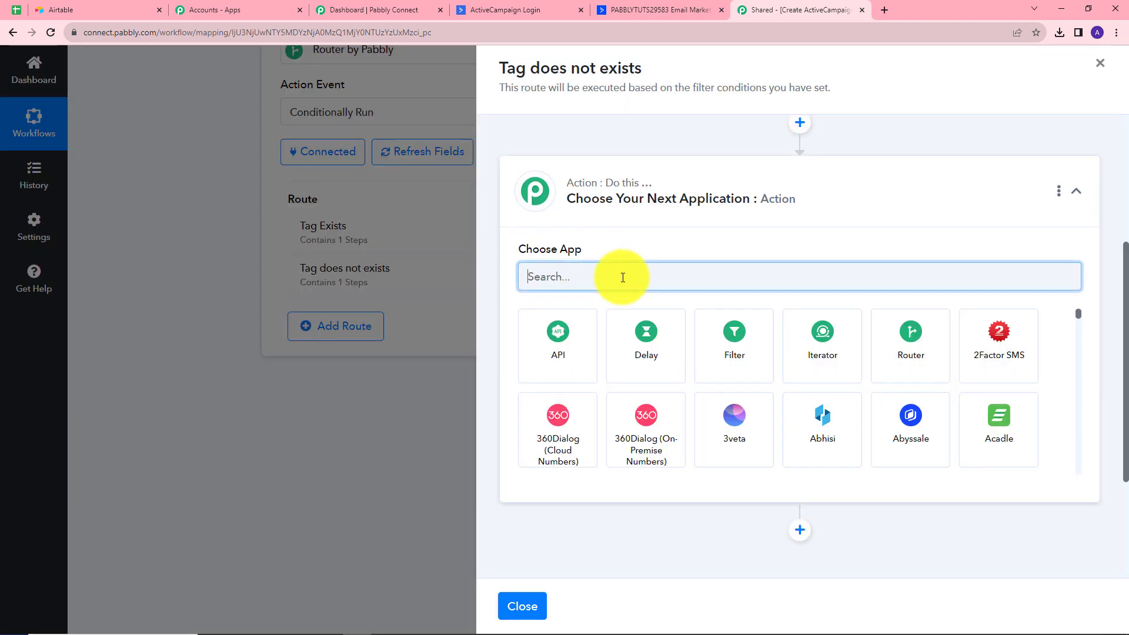
Set the step to ActiveCampaign Create or Update Contact using the existing connection
type("act")
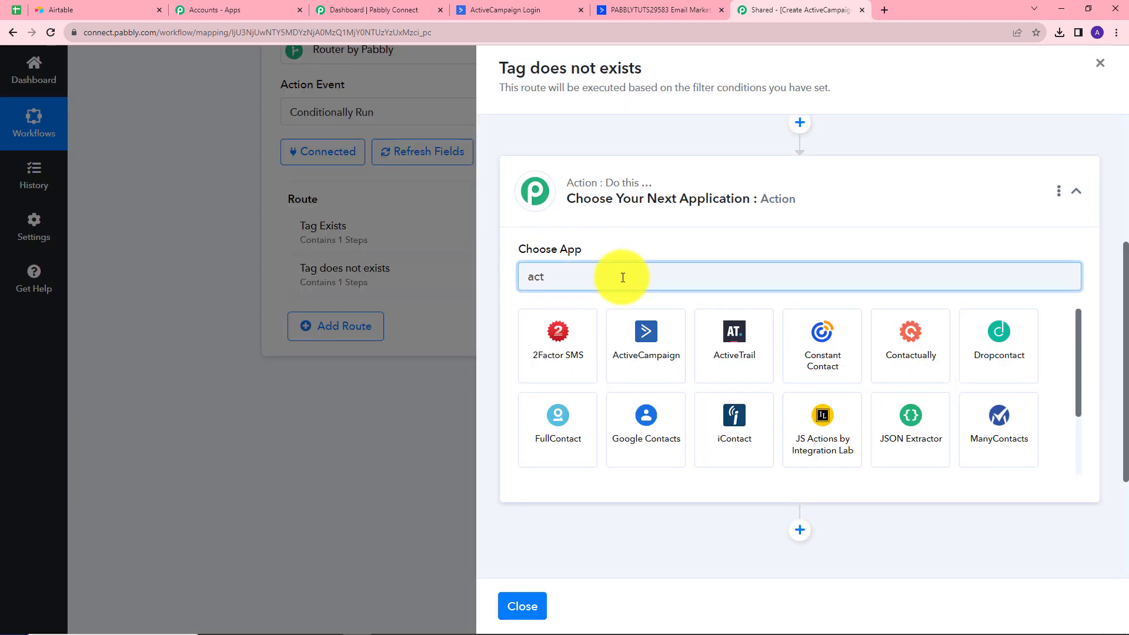
left_click(641, 335)
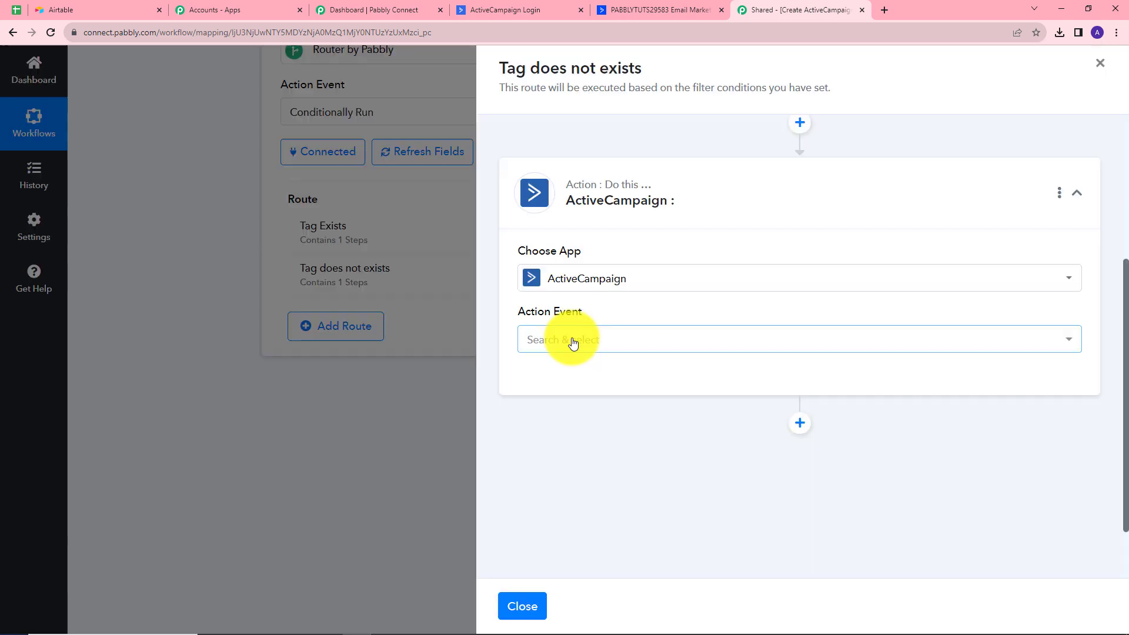
left_click(574, 342)
left_click(596, 187)
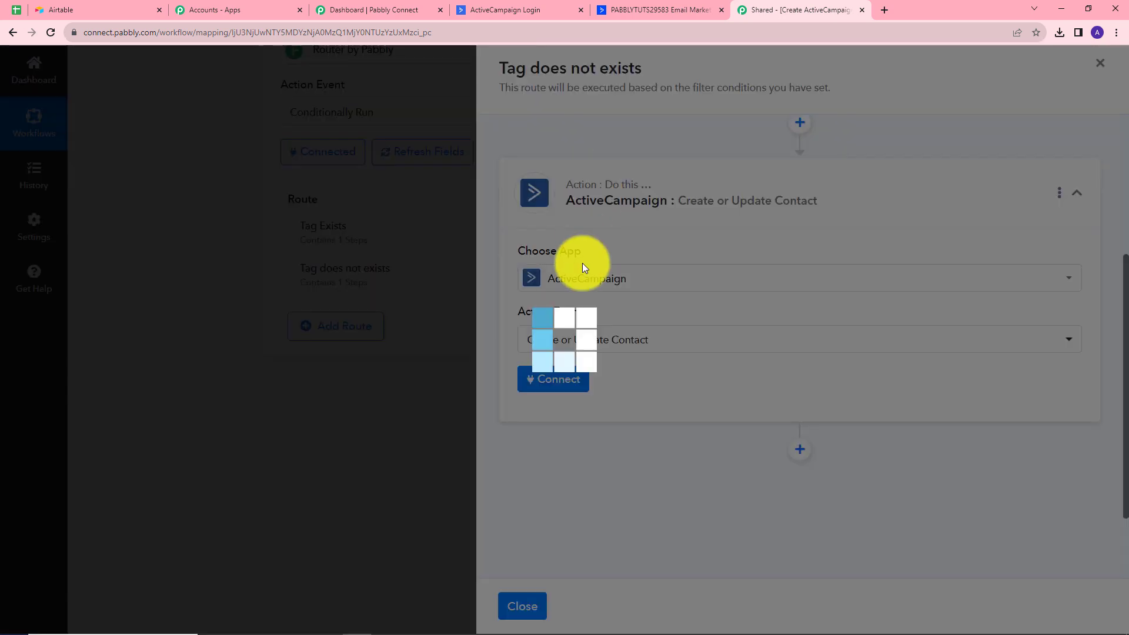
left_click(568, 383)
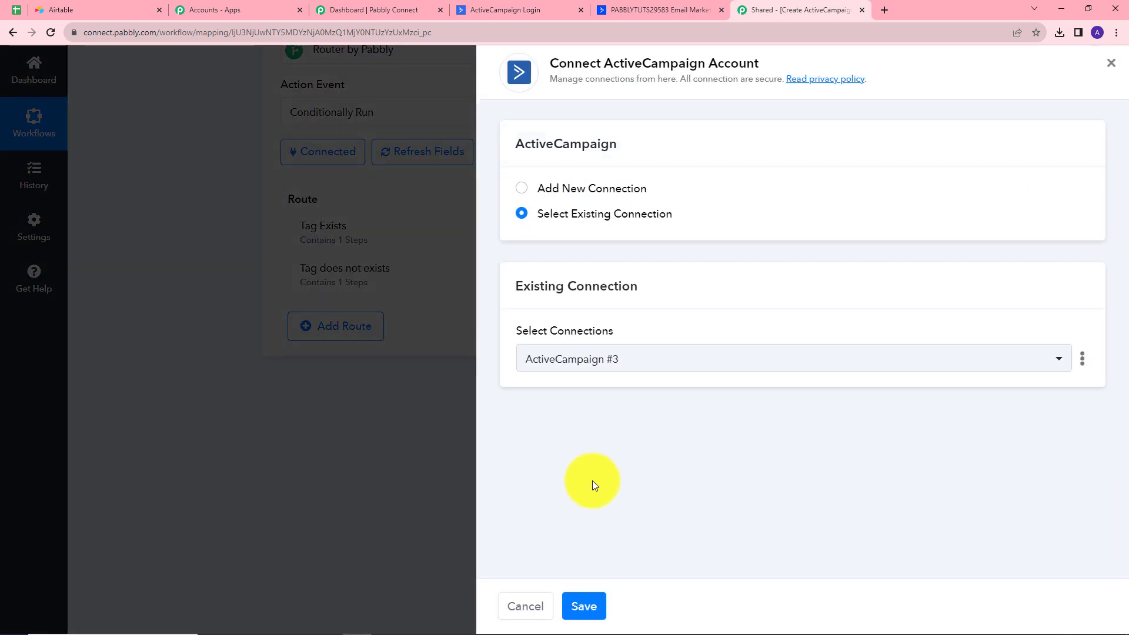
left_click(588, 605)
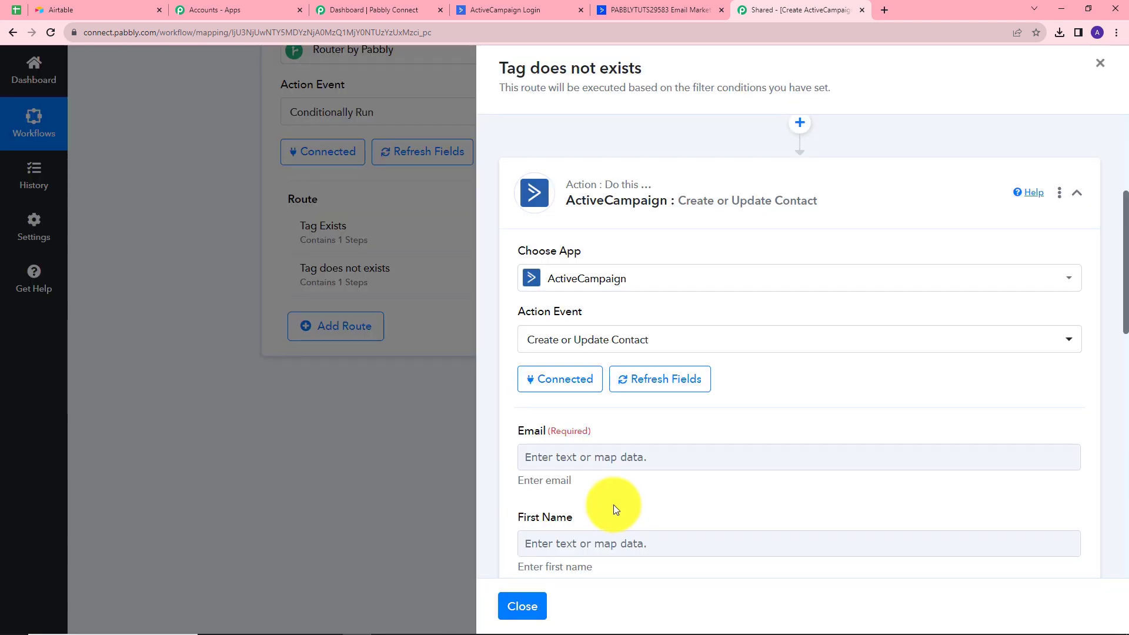
scroll(864, 461, "down", 5)
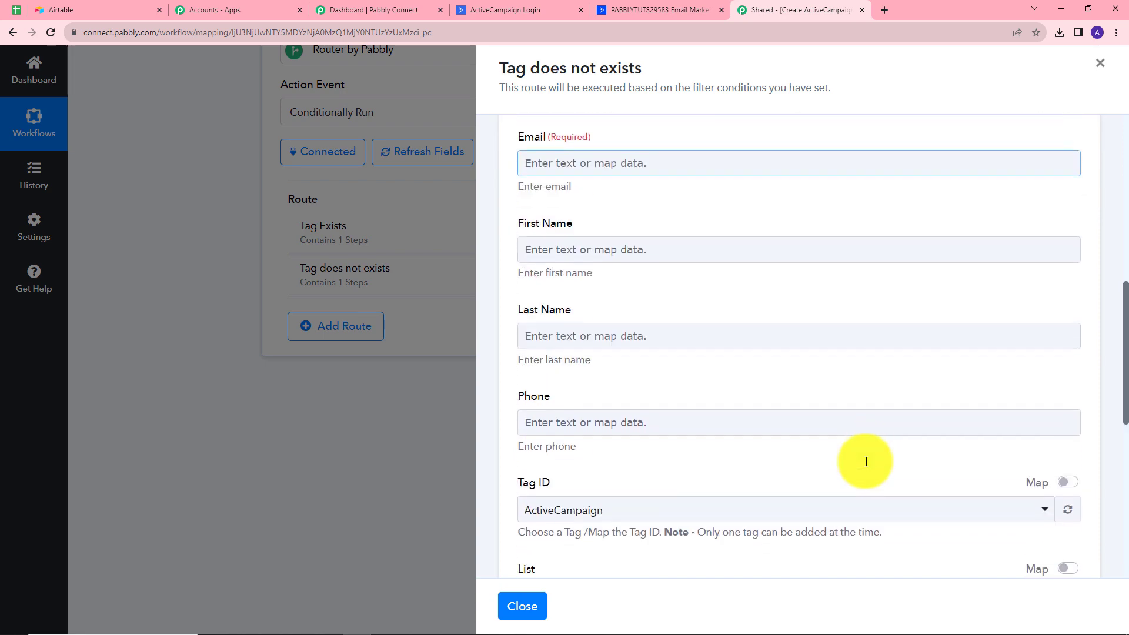
scroll(865, 461, "down", 3)
scroll(866, 461, "up", 7)
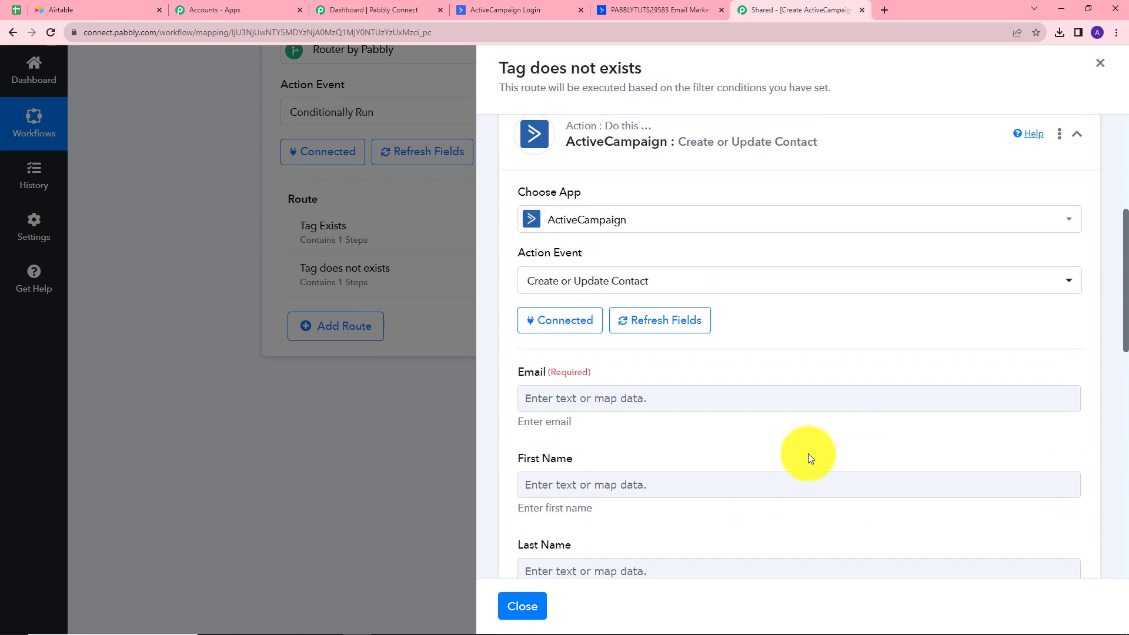
Map the Airtable email into Email and first name into First Name
left_click(674, 396)
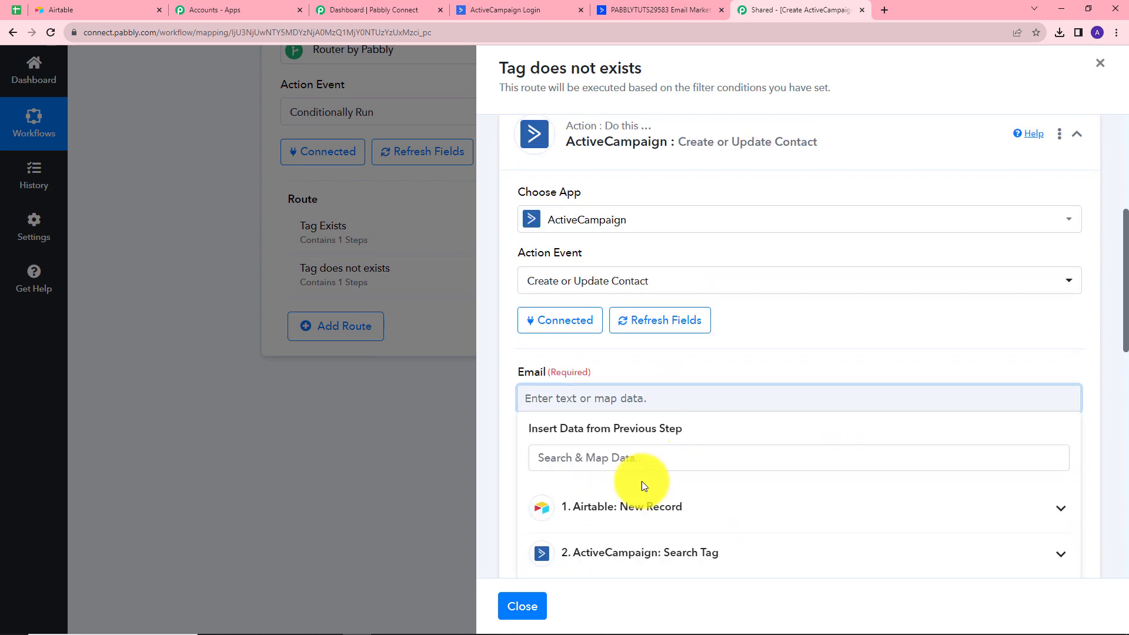
scroll(641, 481, "down", 1)
left_click(649, 447)
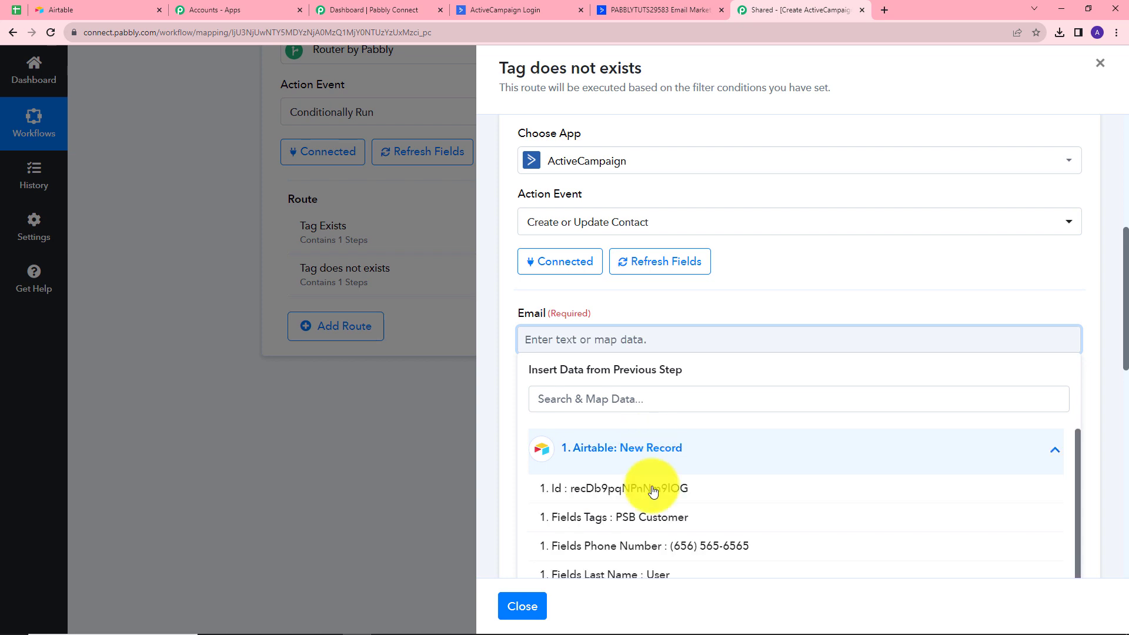
scroll(661, 529, "down", 2)
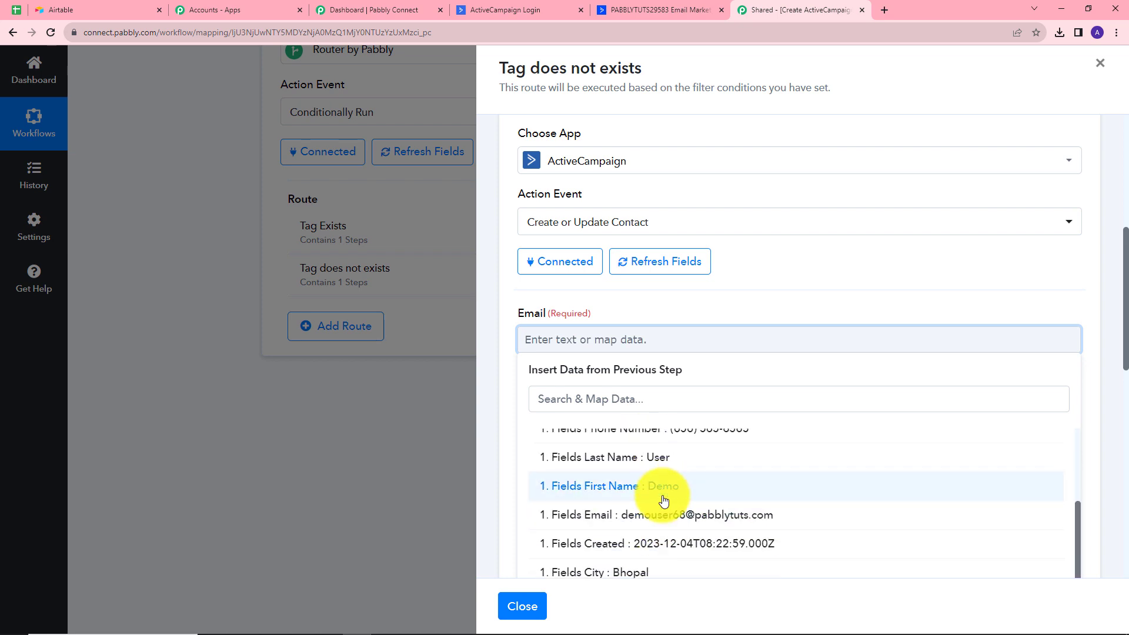
left_click(662, 516)
scroll(641, 435, "down", 3)
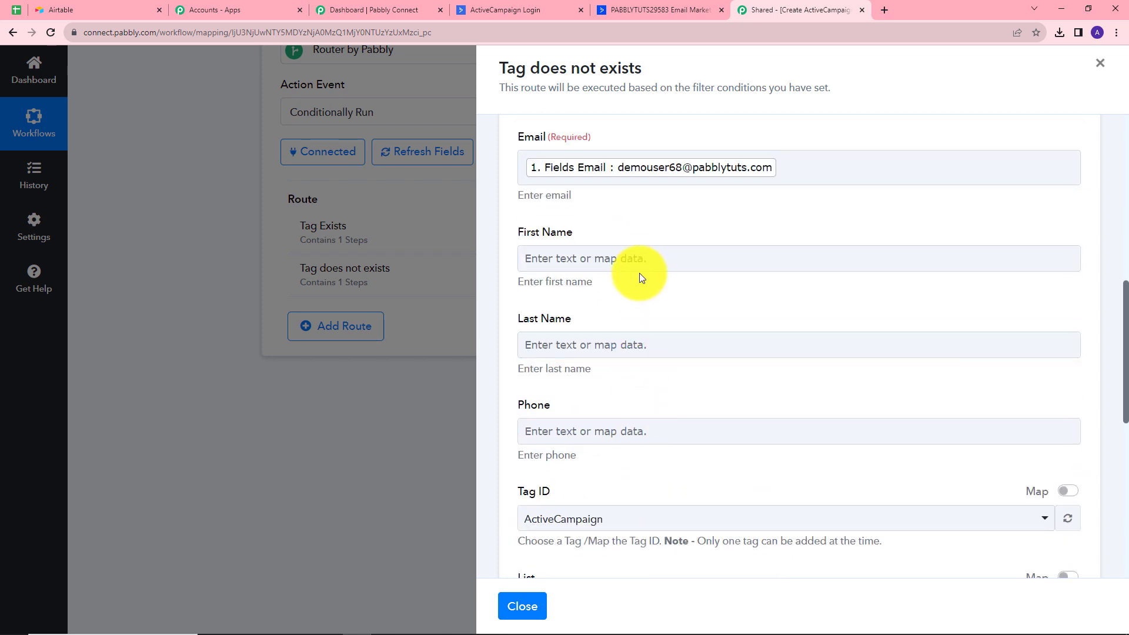
left_click(639, 259)
left_click(647, 368)
left_click(657, 538)
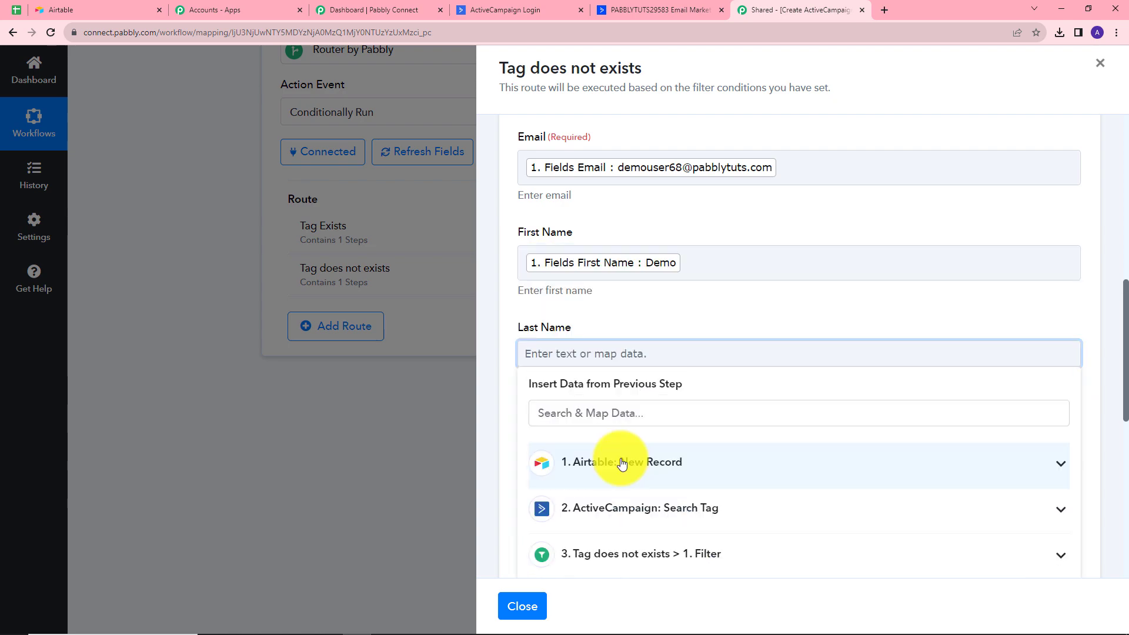
Map the Airtable last name into Last Name and phone number into Phone
left_click(600, 458)
scroll(650, 529, "down", 2)
left_click(651, 459)
scroll(622, 353, "down", 3)
left_click(594, 272)
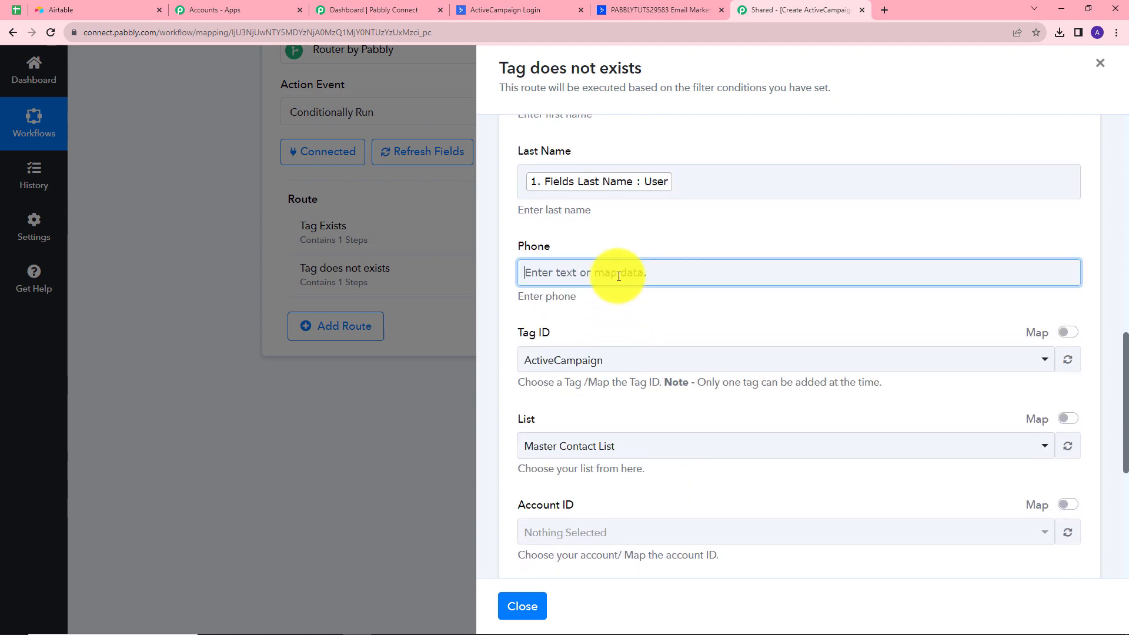
left_click(641, 413)
left_click(676, 481)
scroll(622, 201, "down", 3)
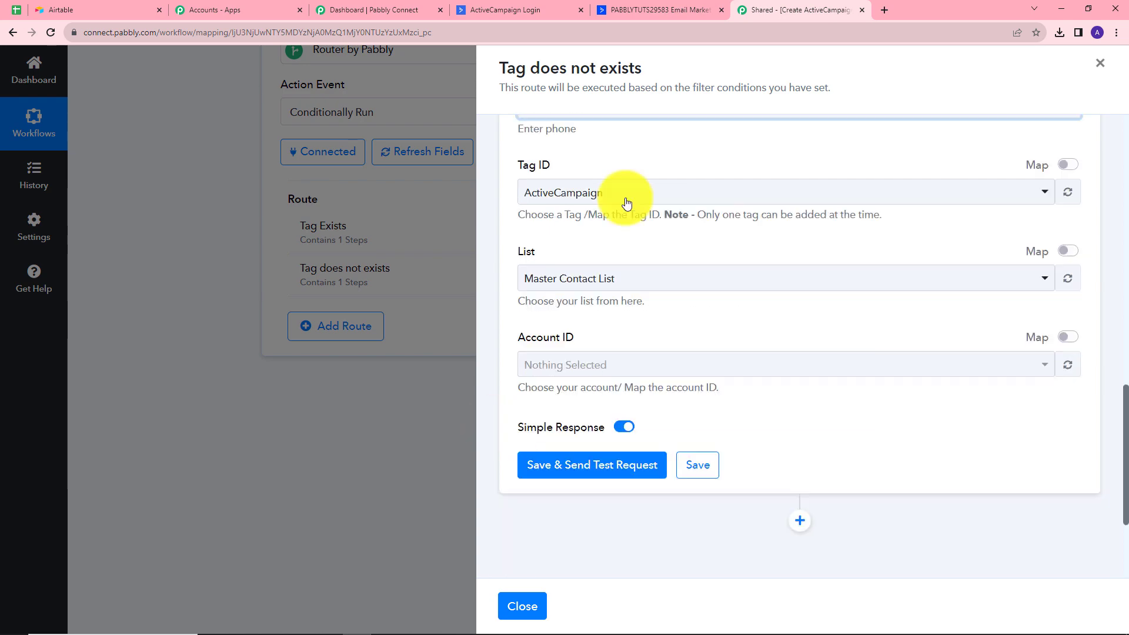
scroll(669, 260, "up", 15)
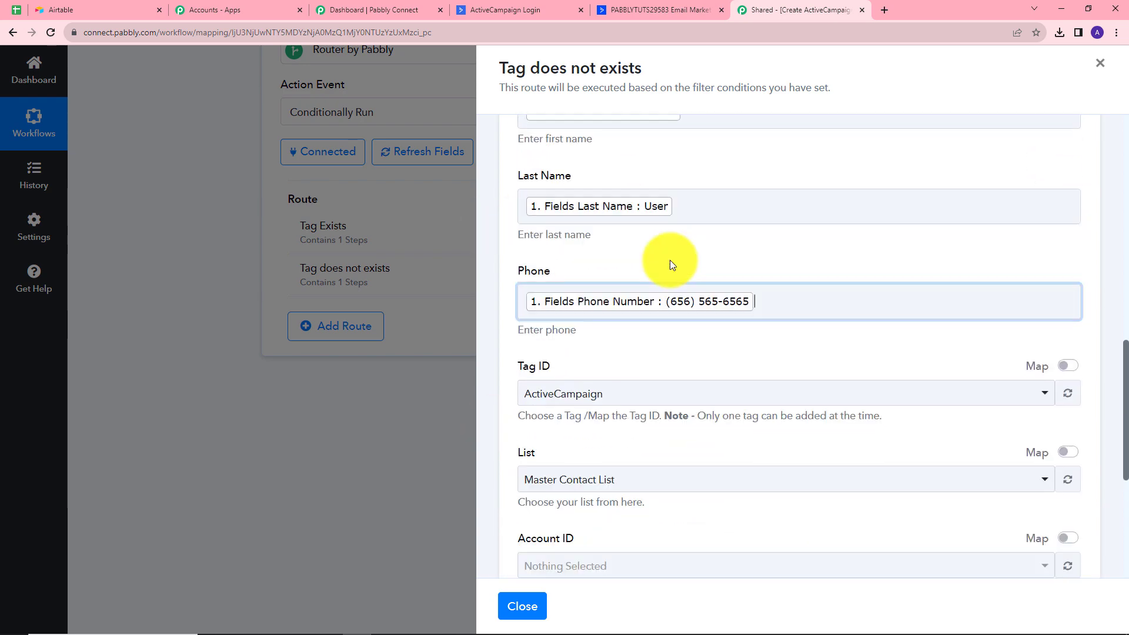
scroll(669, 260, "down", 15)
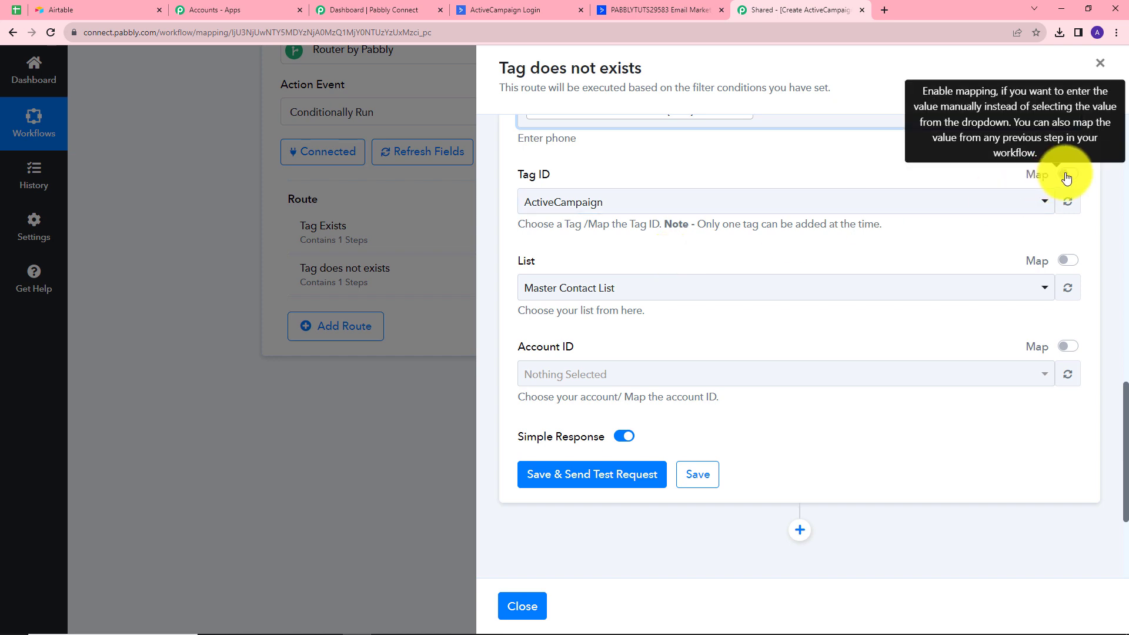
Replace the Tag ID value 6 with the mapped '2. Tag Id : 17' from Create a Tag
left_click(1066, 174)
left_click(655, 203)
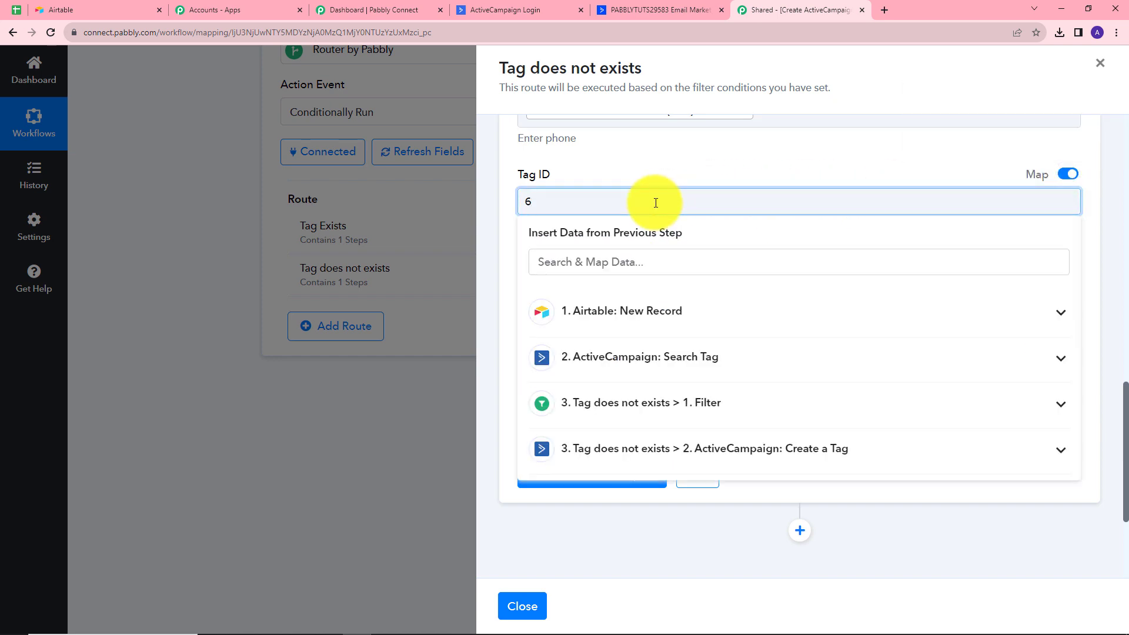
key("BackSpace")
left_click(630, 447)
scroll(588, 459, "down", 3)
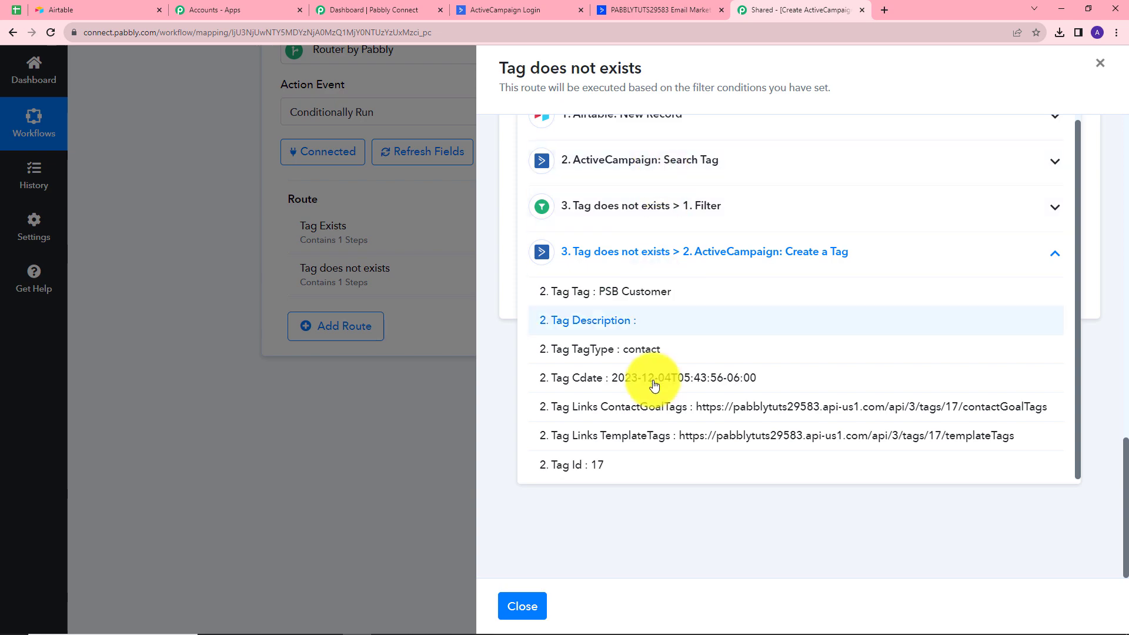
left_click(585, 466)
scroll(729, 141, "up", 1)
scroll(723, 159, "down", 3)
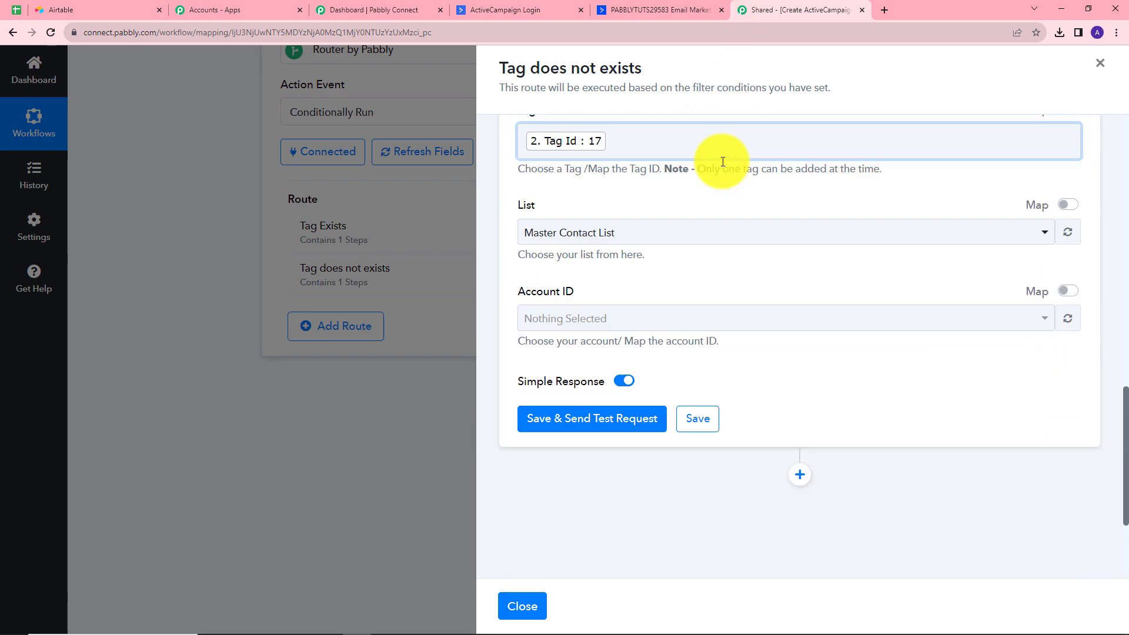
Save and test the contact step, then close the Tag does not exists route
left_click(602, 287)
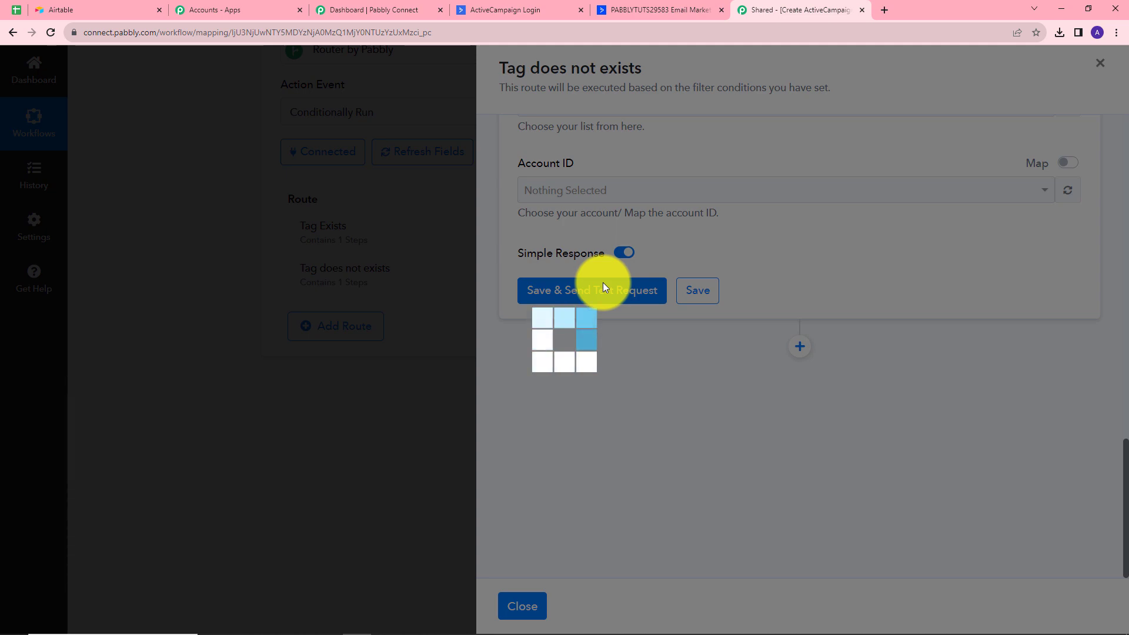
scroll(902, 502, "down", 3)
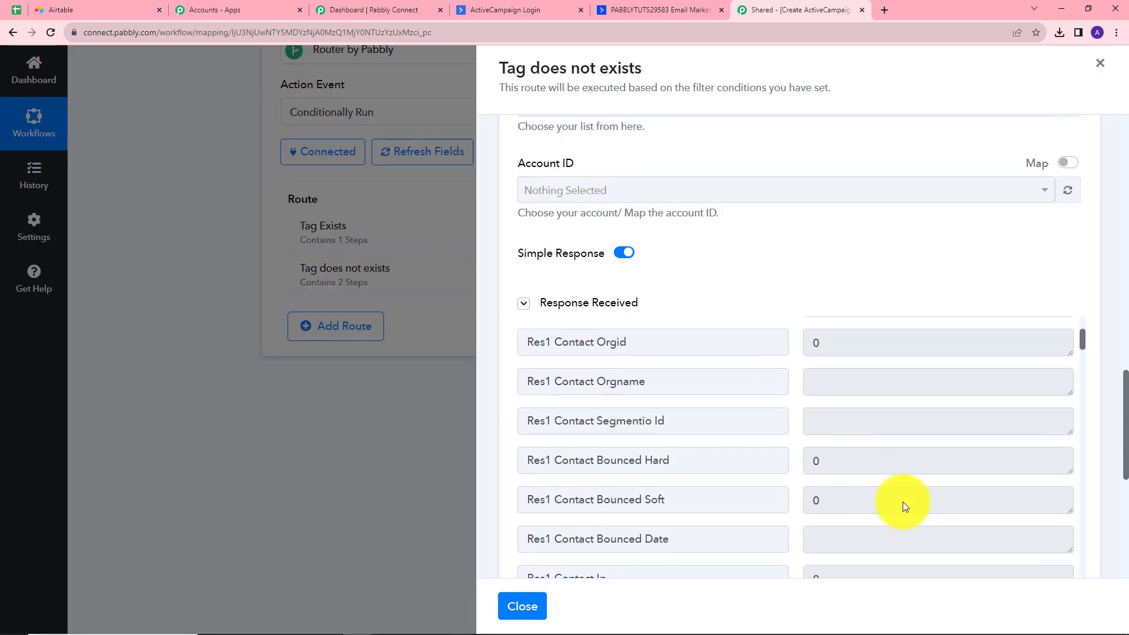
scroll(902, 502, "up", 3)
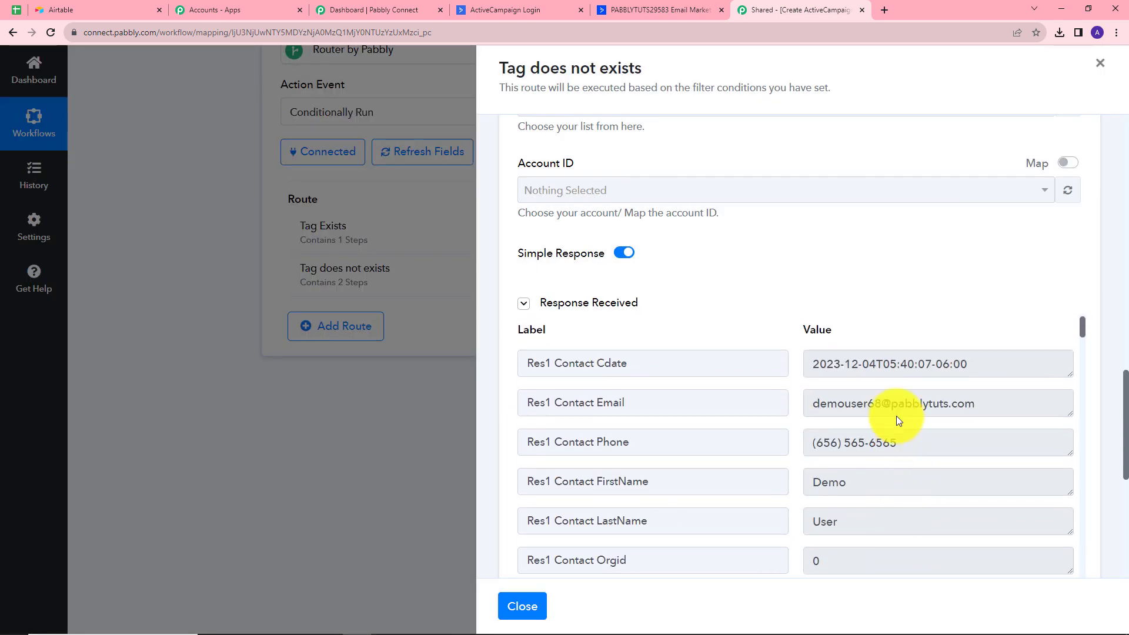
left_click(1100, 63)
Check the tested contact's tags in ActiveCampaign, then bring up Airtable's PSB Customers table
left_click(630, 9)
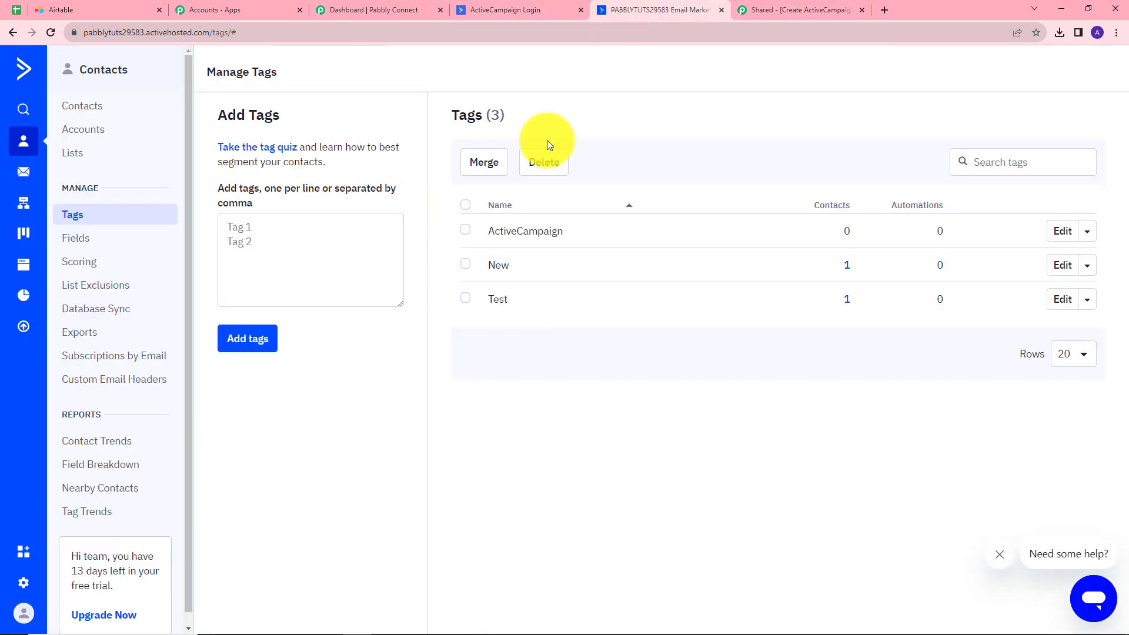
left_click(12, 33)
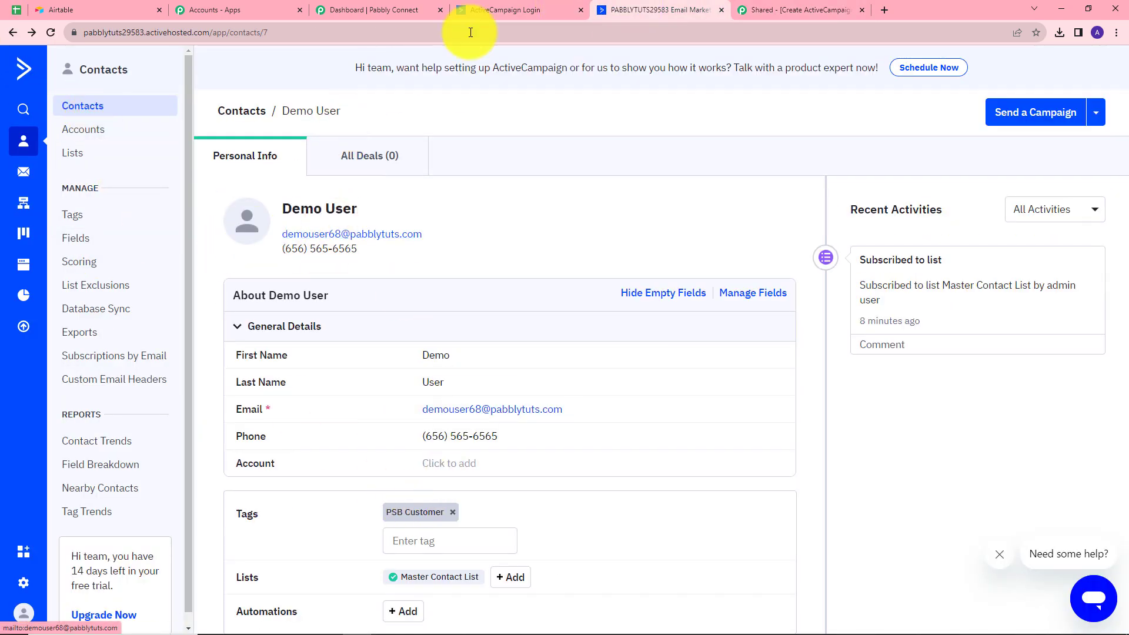
left_click(766, 6)
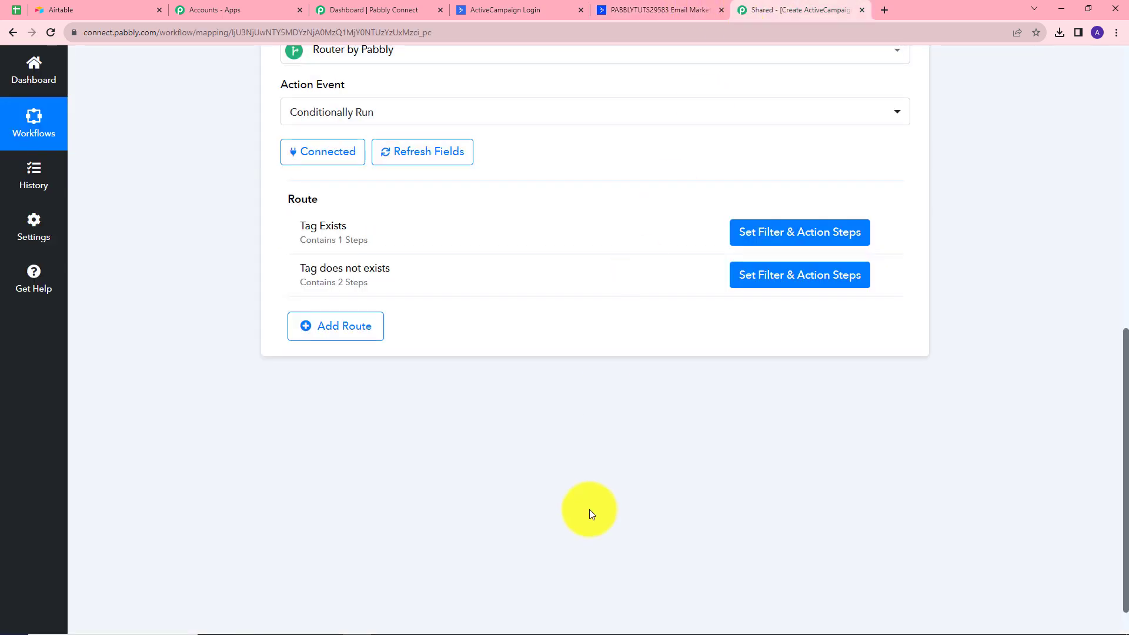
scroll(589, 510, "up", 8)
scroll(591, 515, "down", 3)
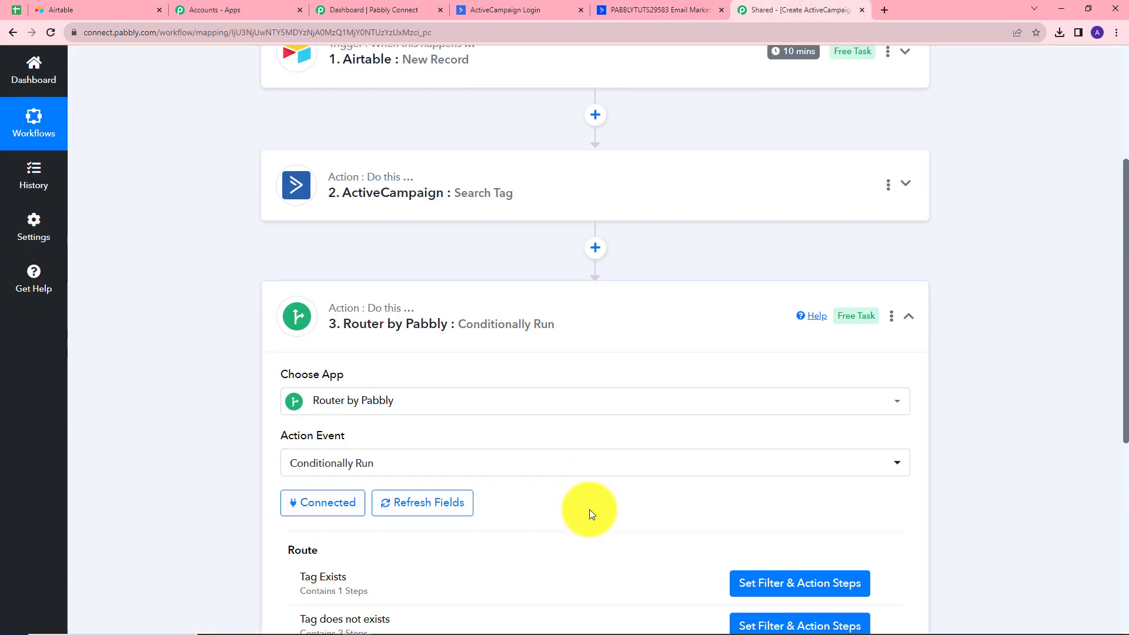
scroll(591, 515, "up", 5)
scroll(592, 516, "down", 2)
scroll(591, 515, "down", 3)
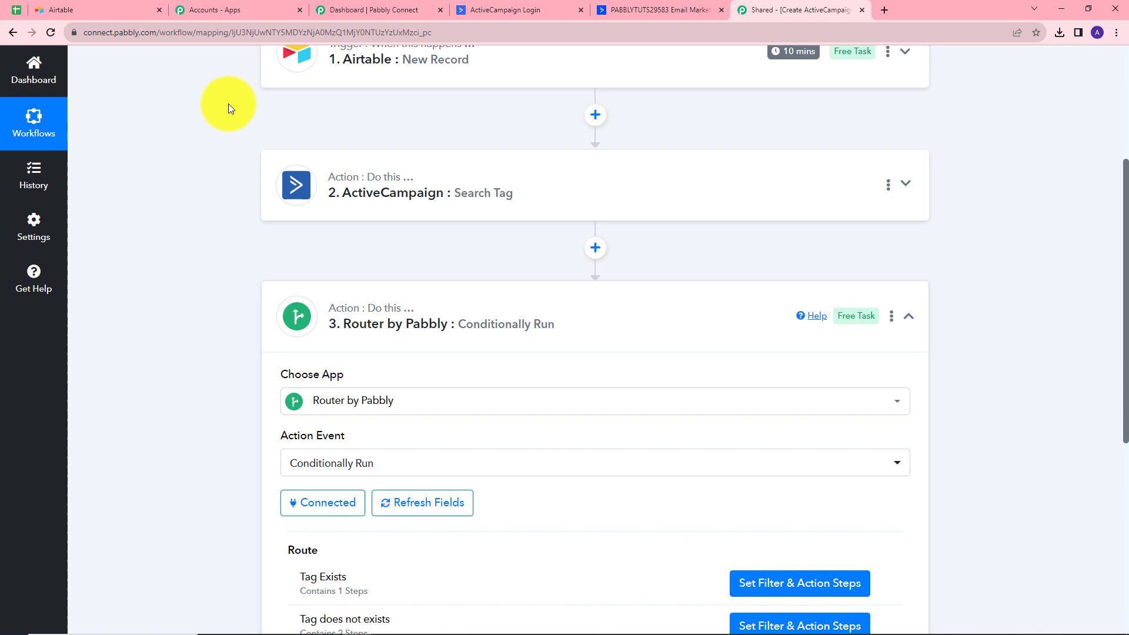
left_click(87, 3)
left_click(97, 4)
Add a new record with the customer's first name, last name and phone number
left_click(286, 320)
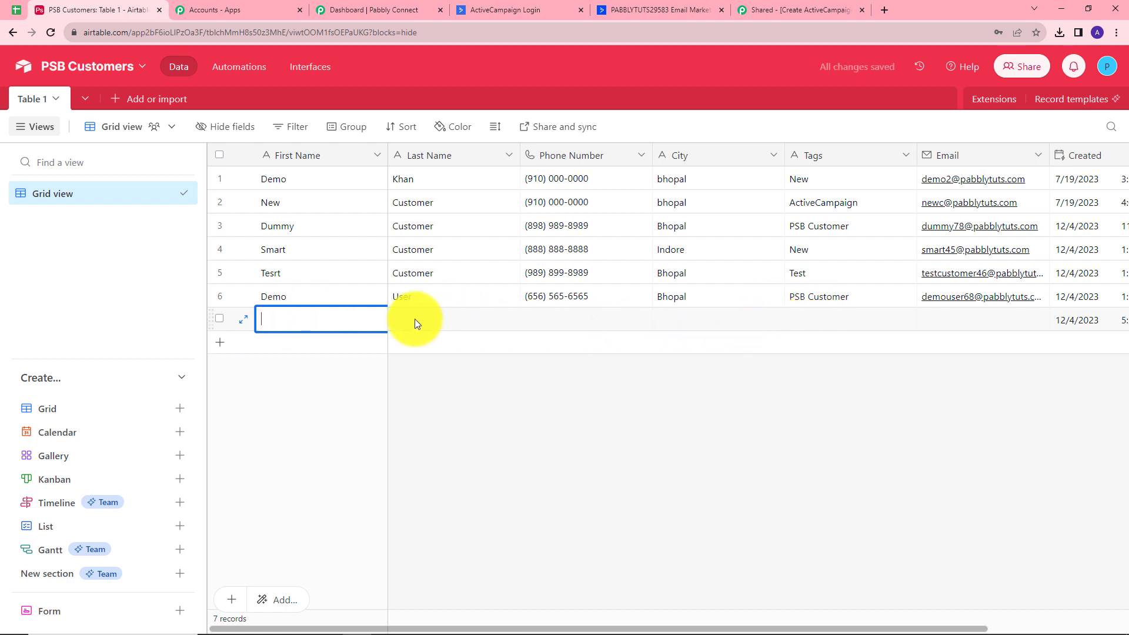
type("D")
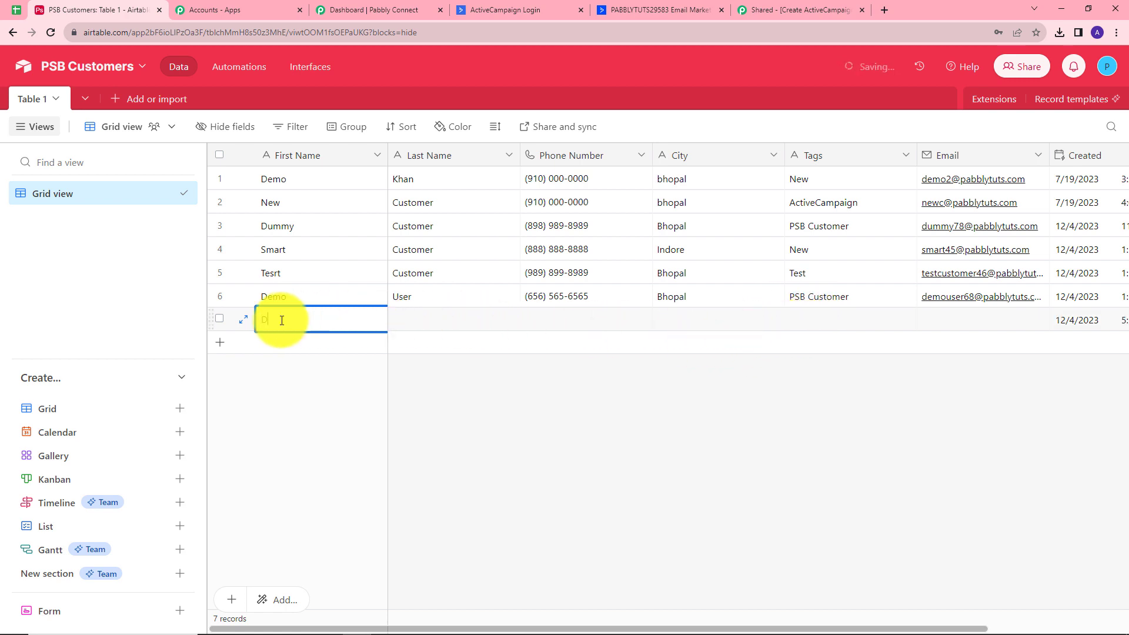
type("ummy")
left_click(410, 323)
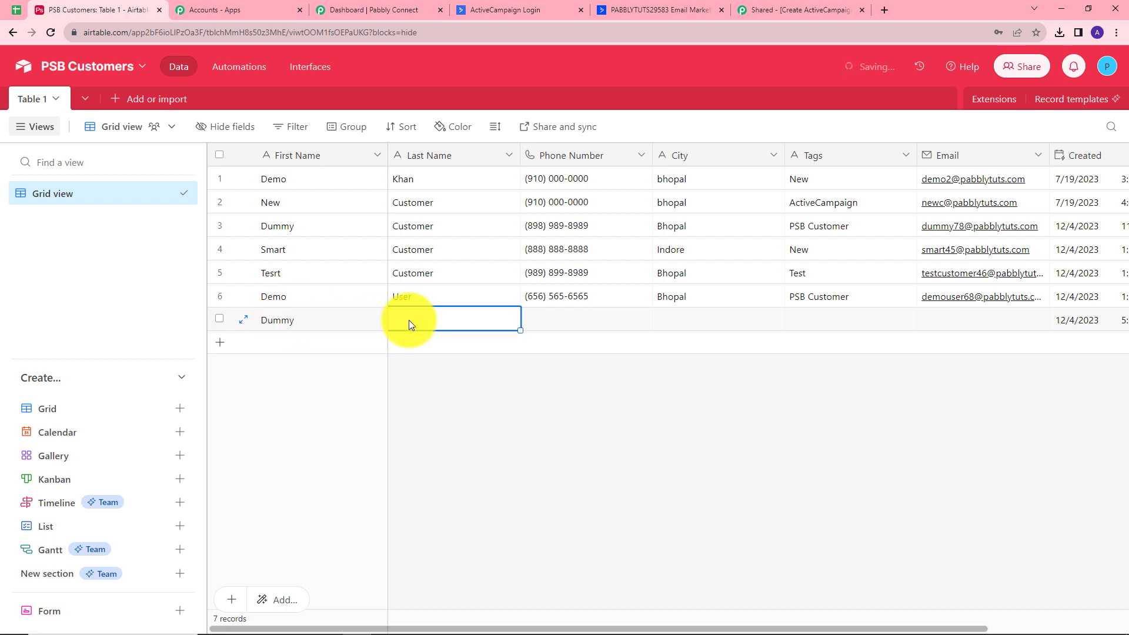
type("U")
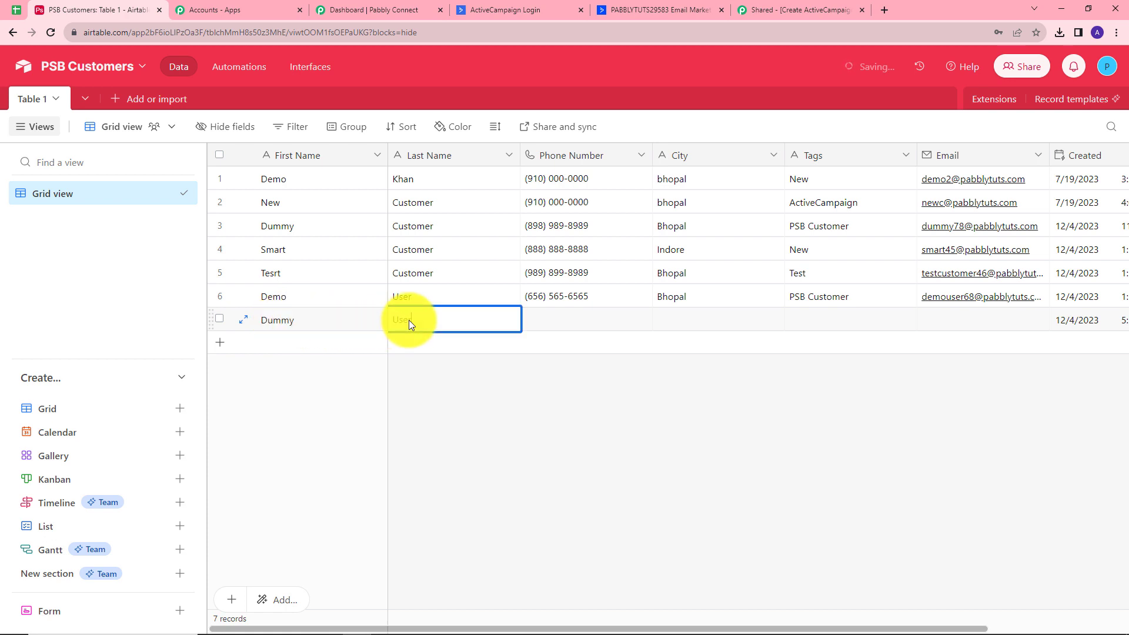
type("ser")
left_click(538, 321)
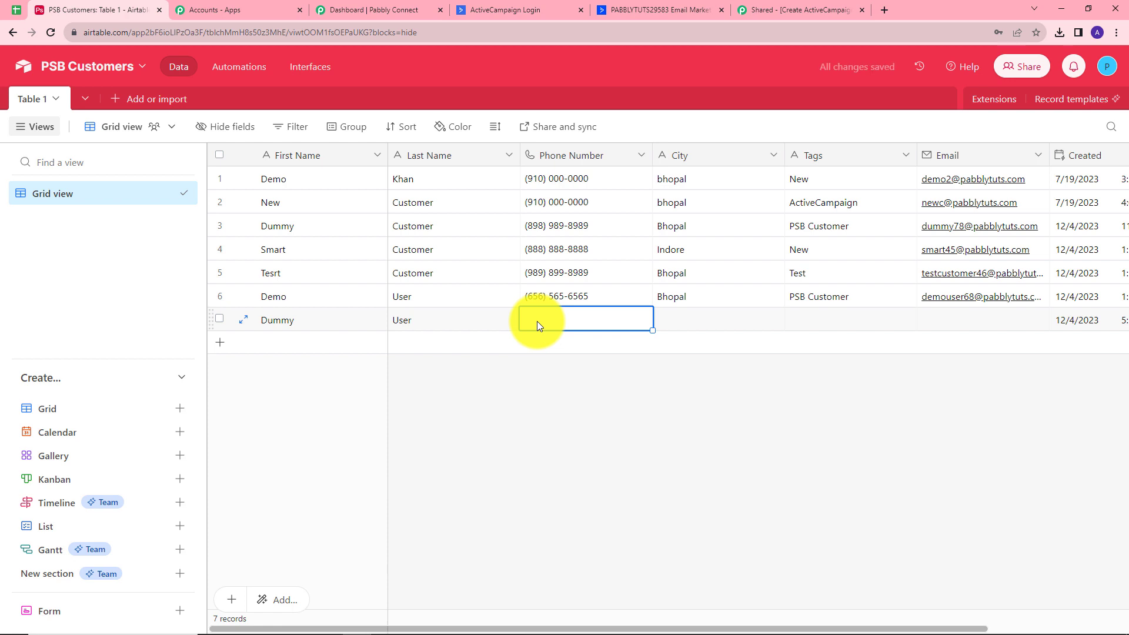
Set the record's City to Bhopal, Tags to Latest Customer, and paste the customer's e-mail
left_click(704, 323)
type("Bhop")
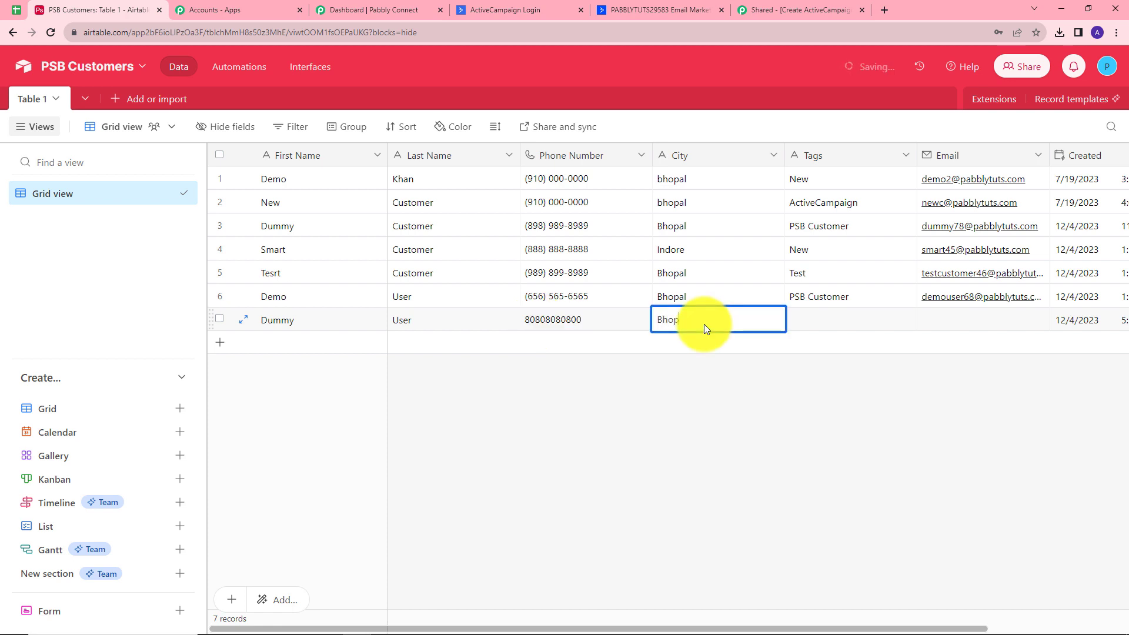
type("al")
left_click(818, 320)
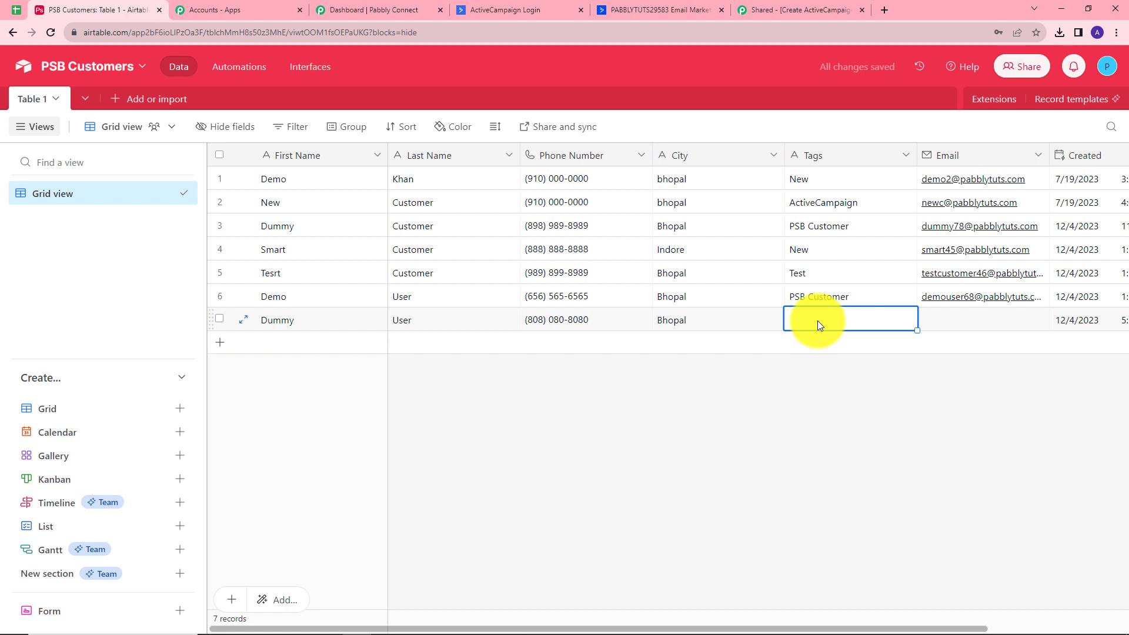
type("L")
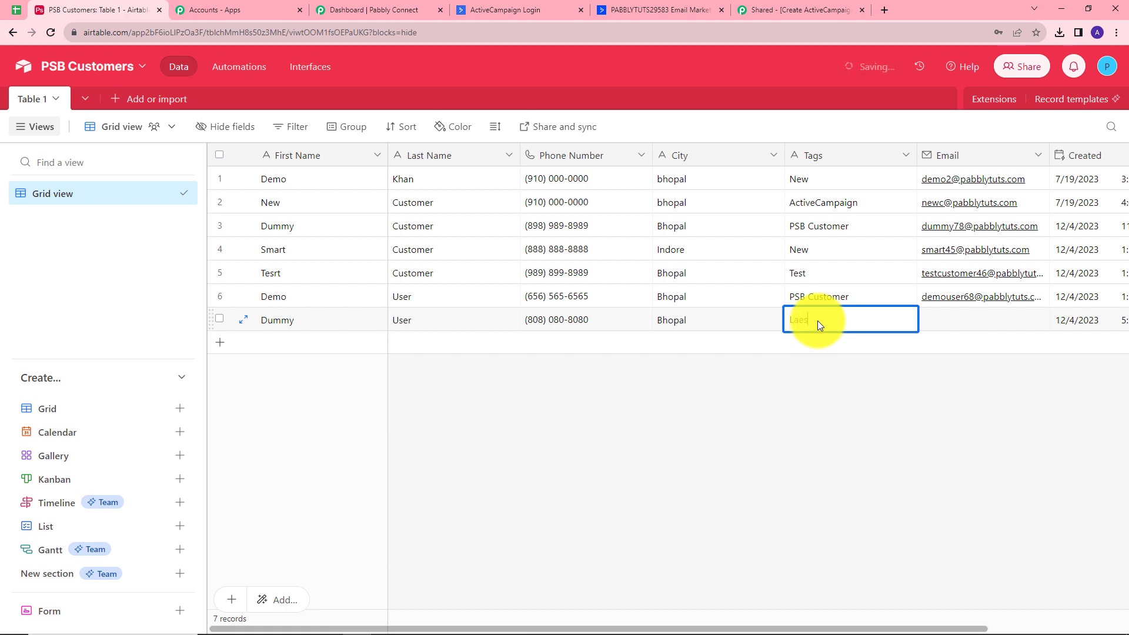
type("atest Customer")
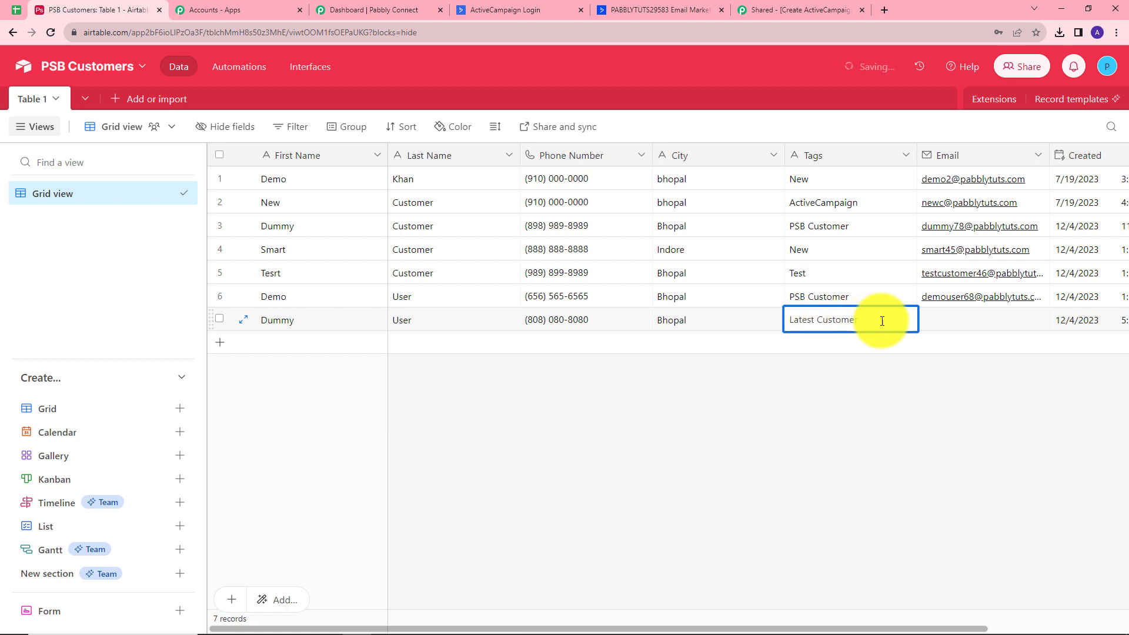
left_click(924, 317)
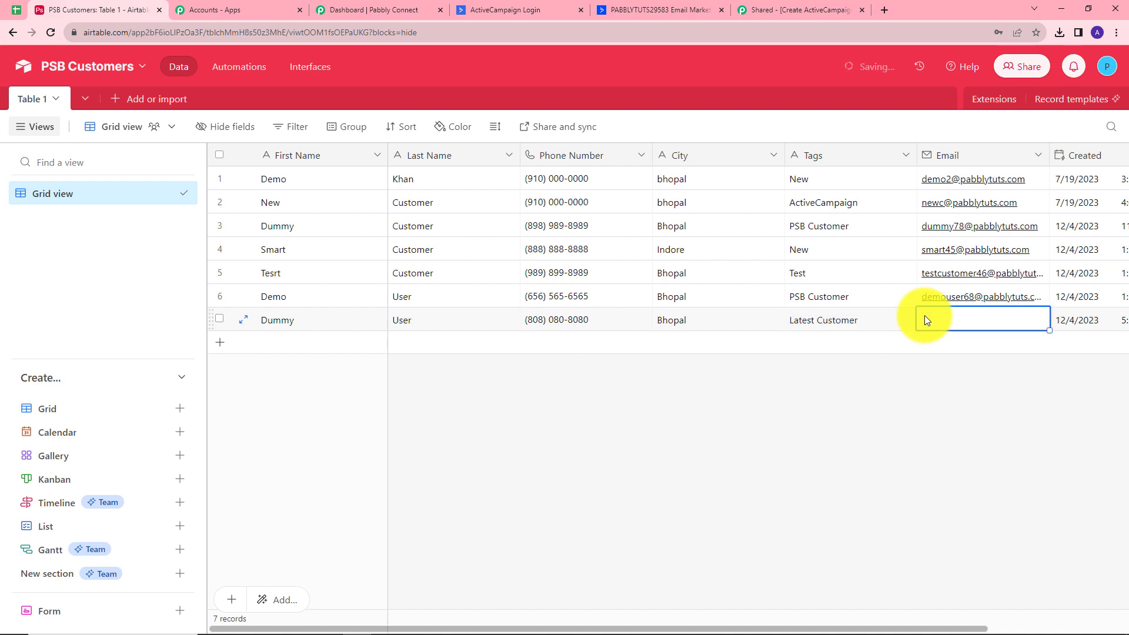
key("ctrl+v")
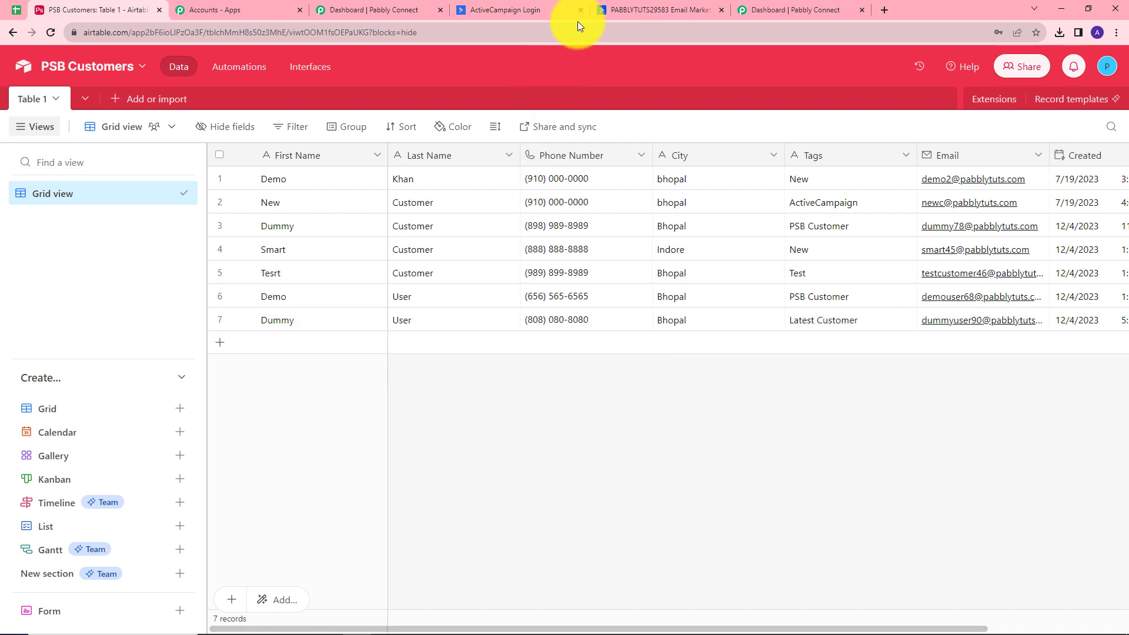
left_click(618, 7)
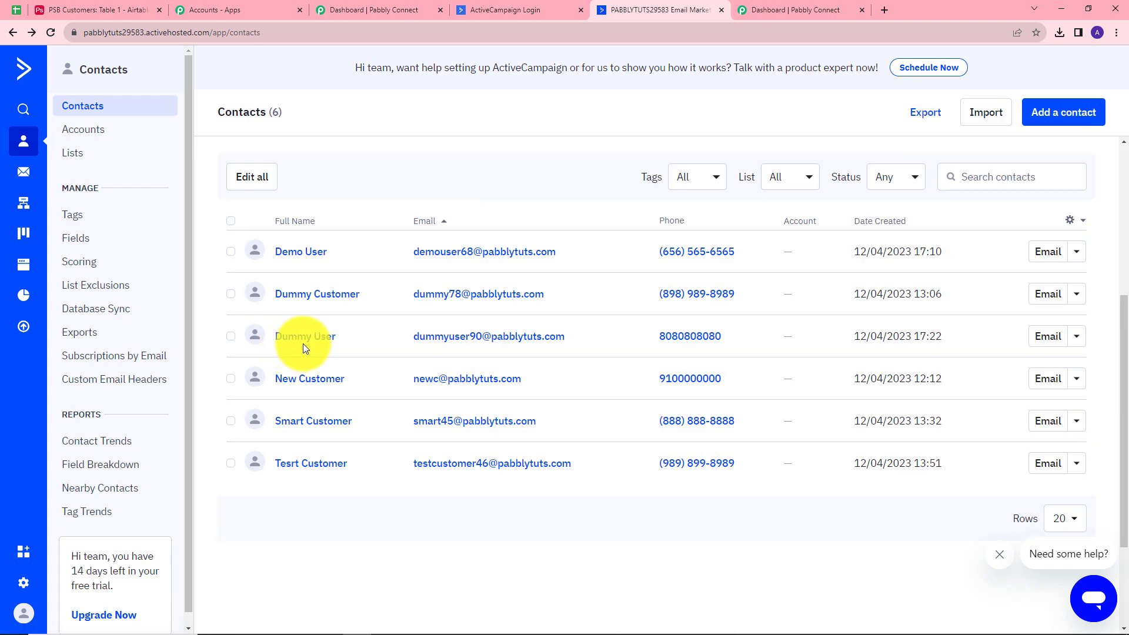
Open the new ActiveCampaign contact to confirm its Latest customer tag, then collapse Pabbly's Airtable trigger
left_click(310, 341)
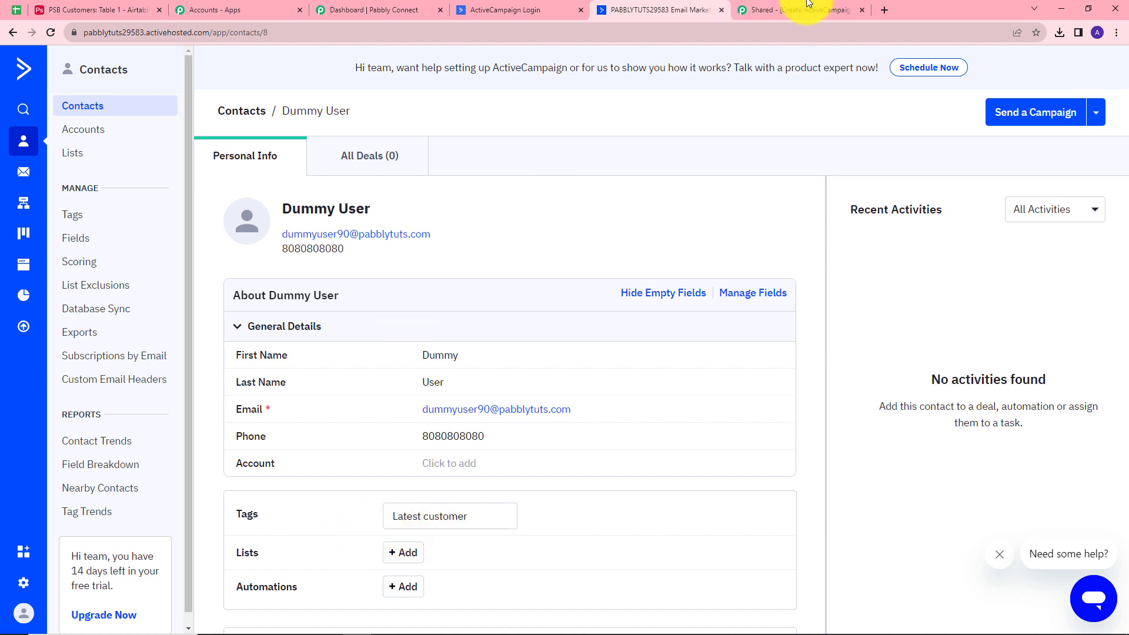
left_click(826, 7)
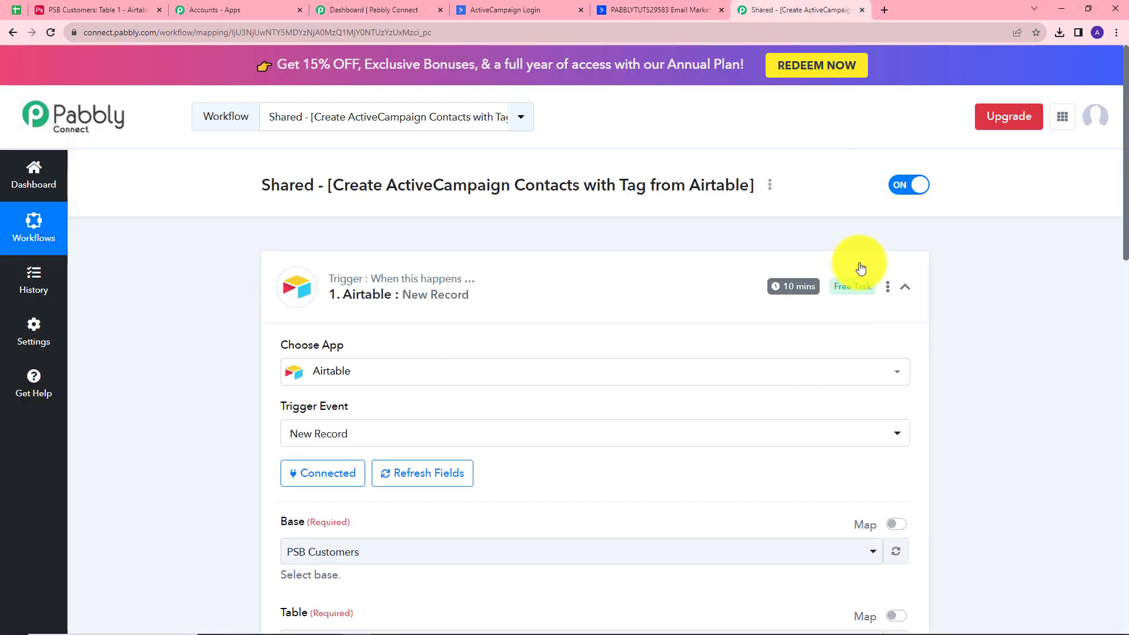
left_click(903, 288)
scroll(934, 411, "down", 3)
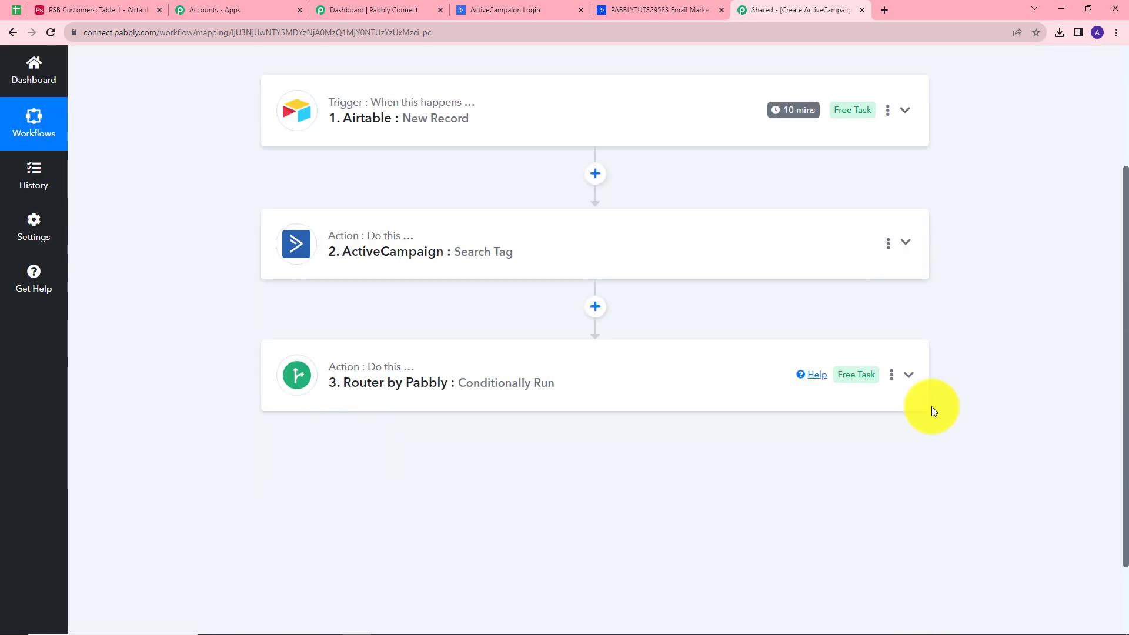